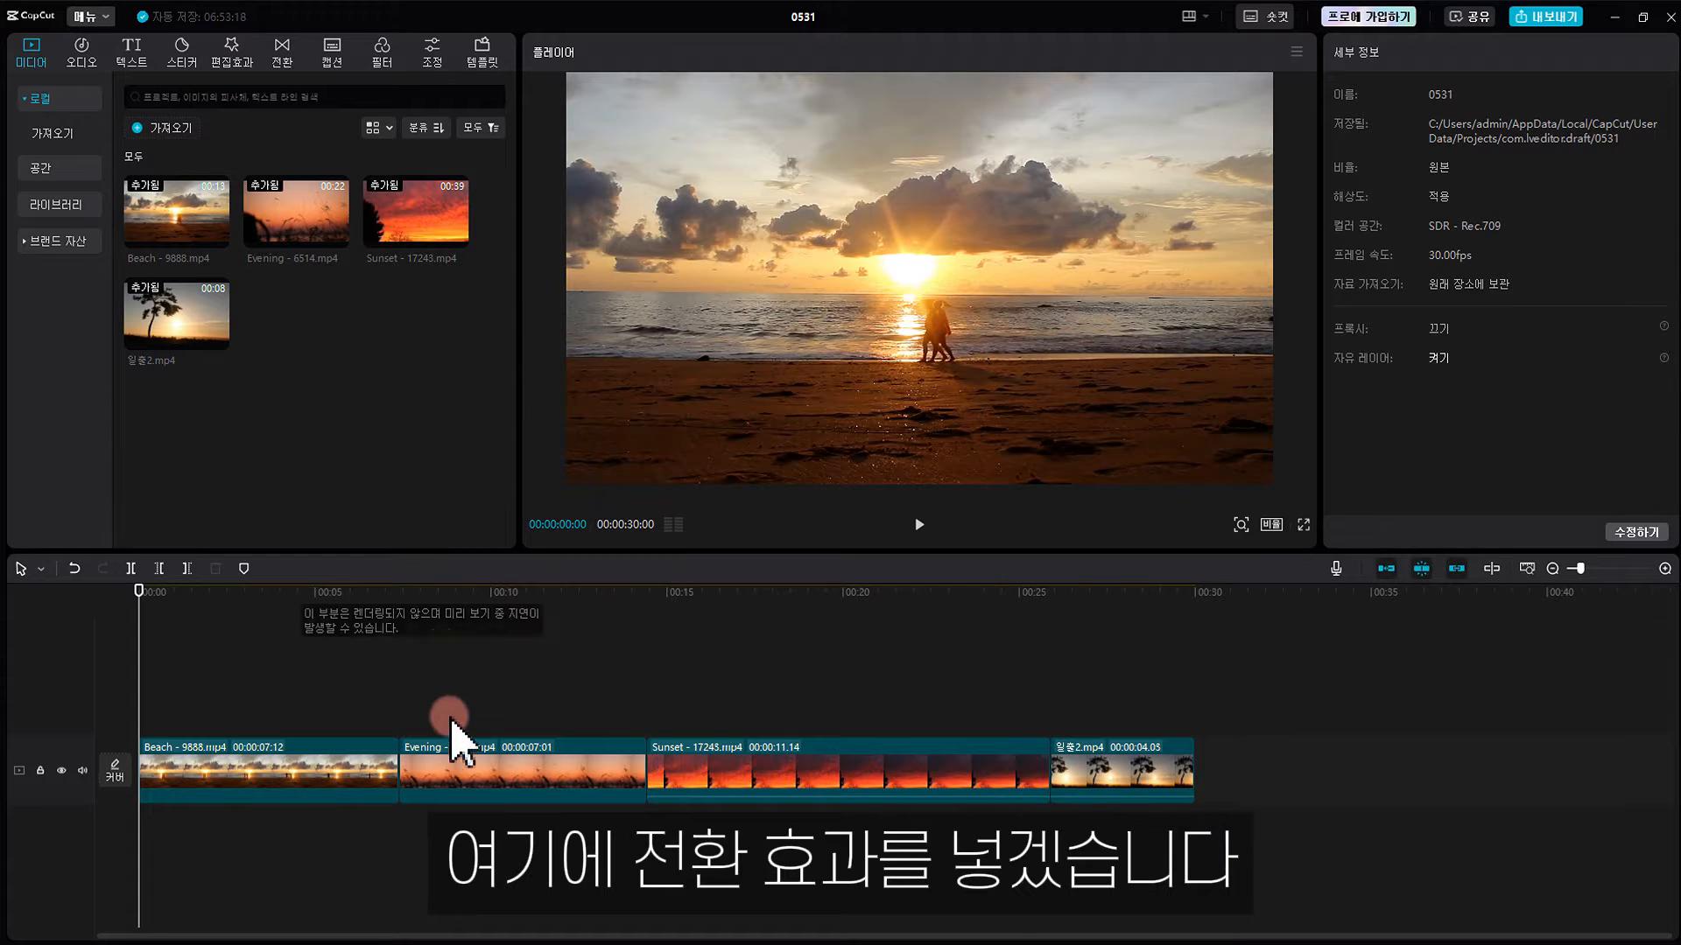
# Search the transitions for 디졸브 and place that transition on the cut between the Beach - 9888 and Evening - 6514 clips.
pyautogui.click(748, 783)
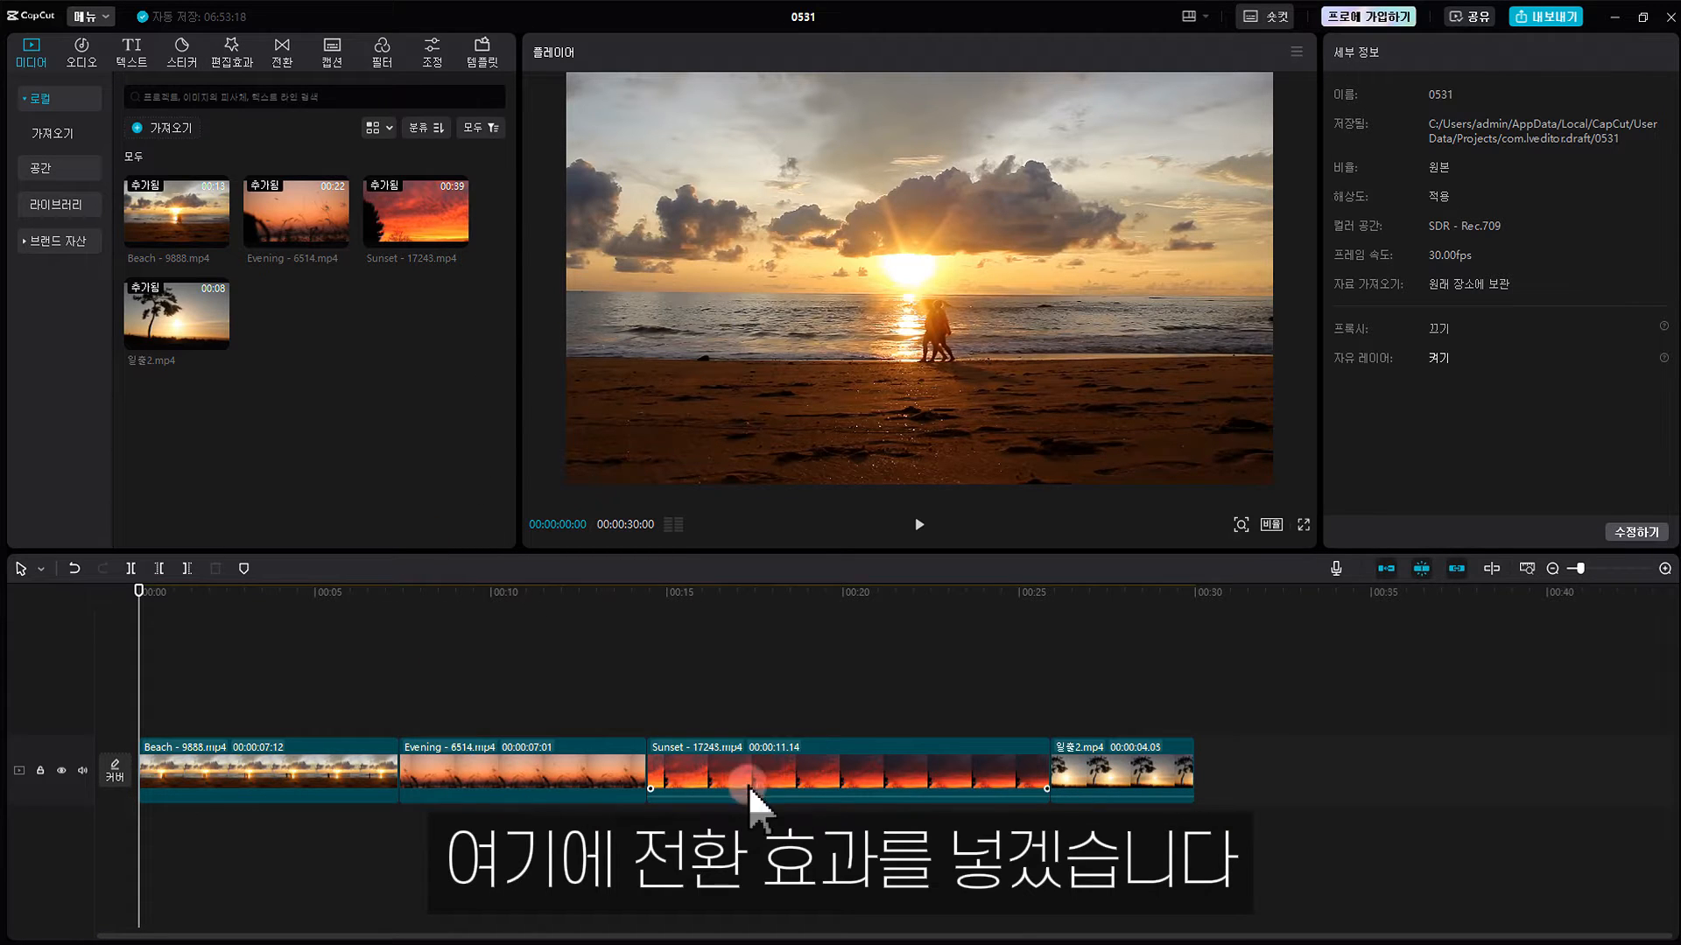
pyautogui.click(282, 51)
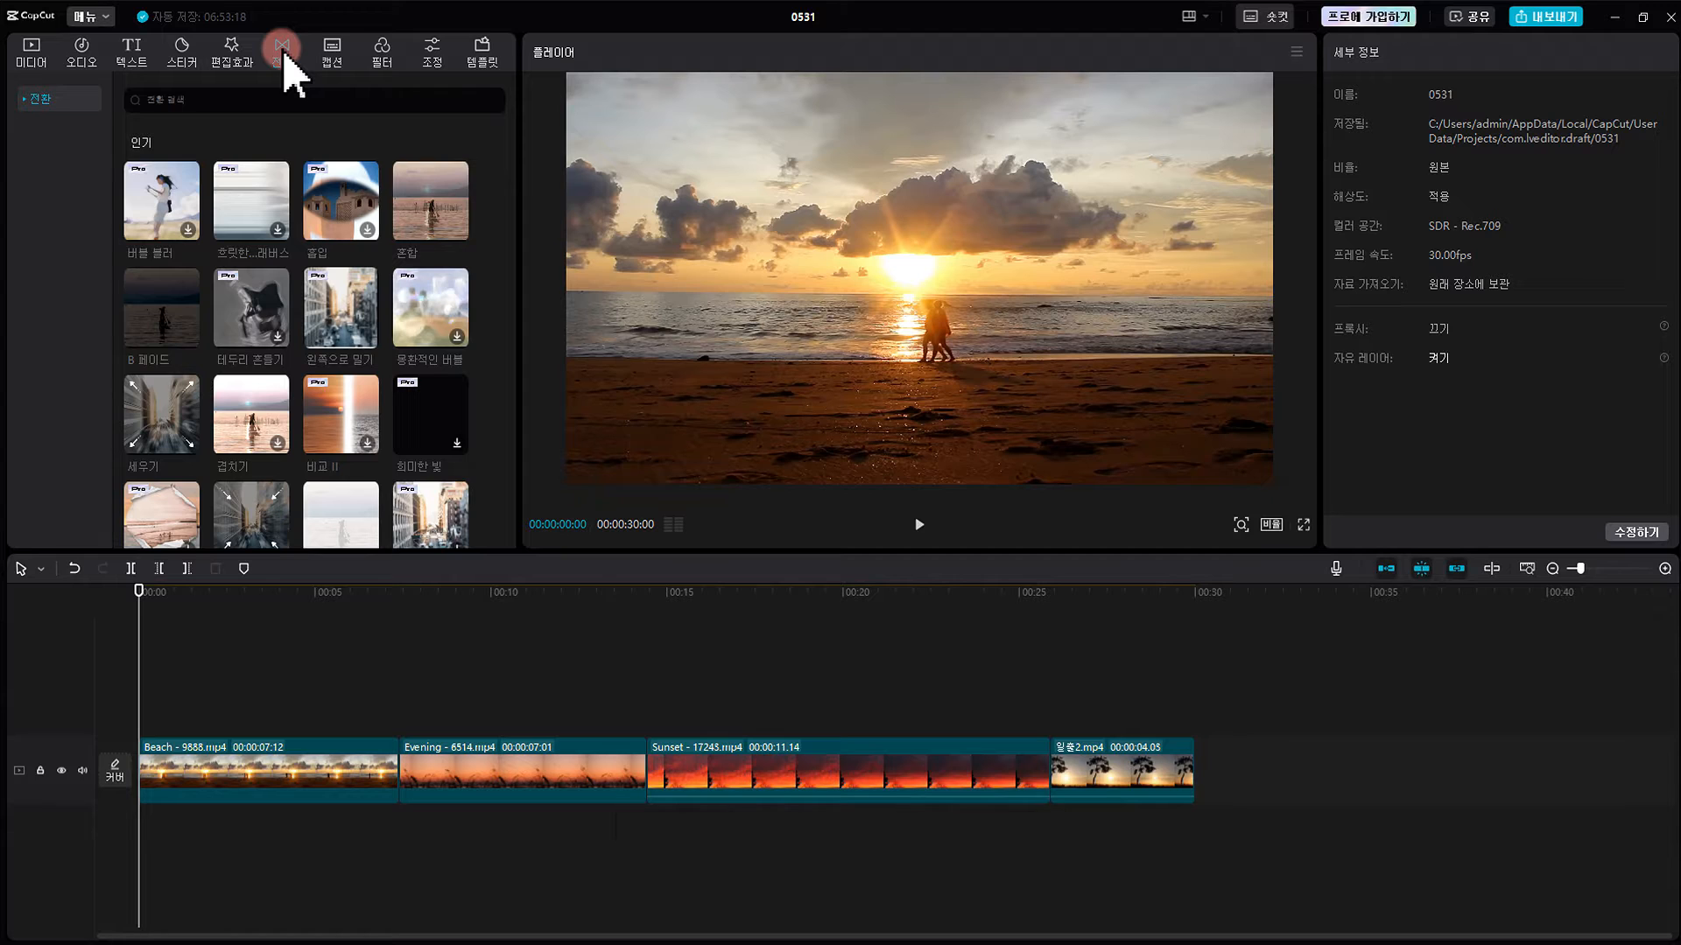
pyautogui.click(194, 100)
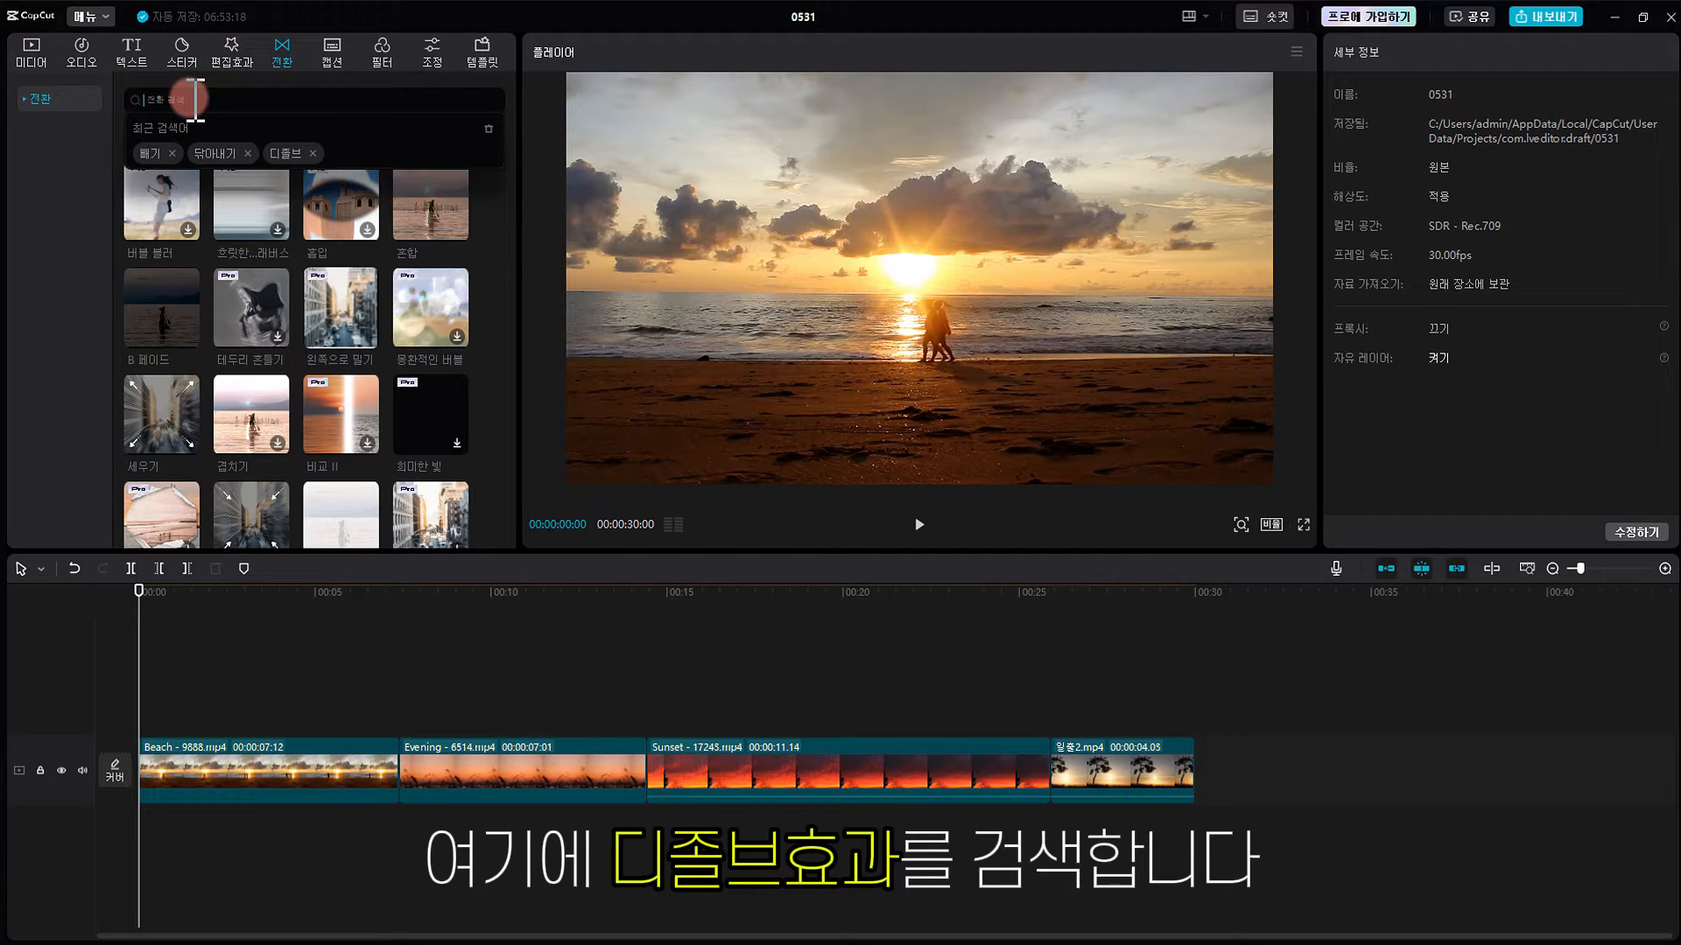
pyautogui.write('디졸브')
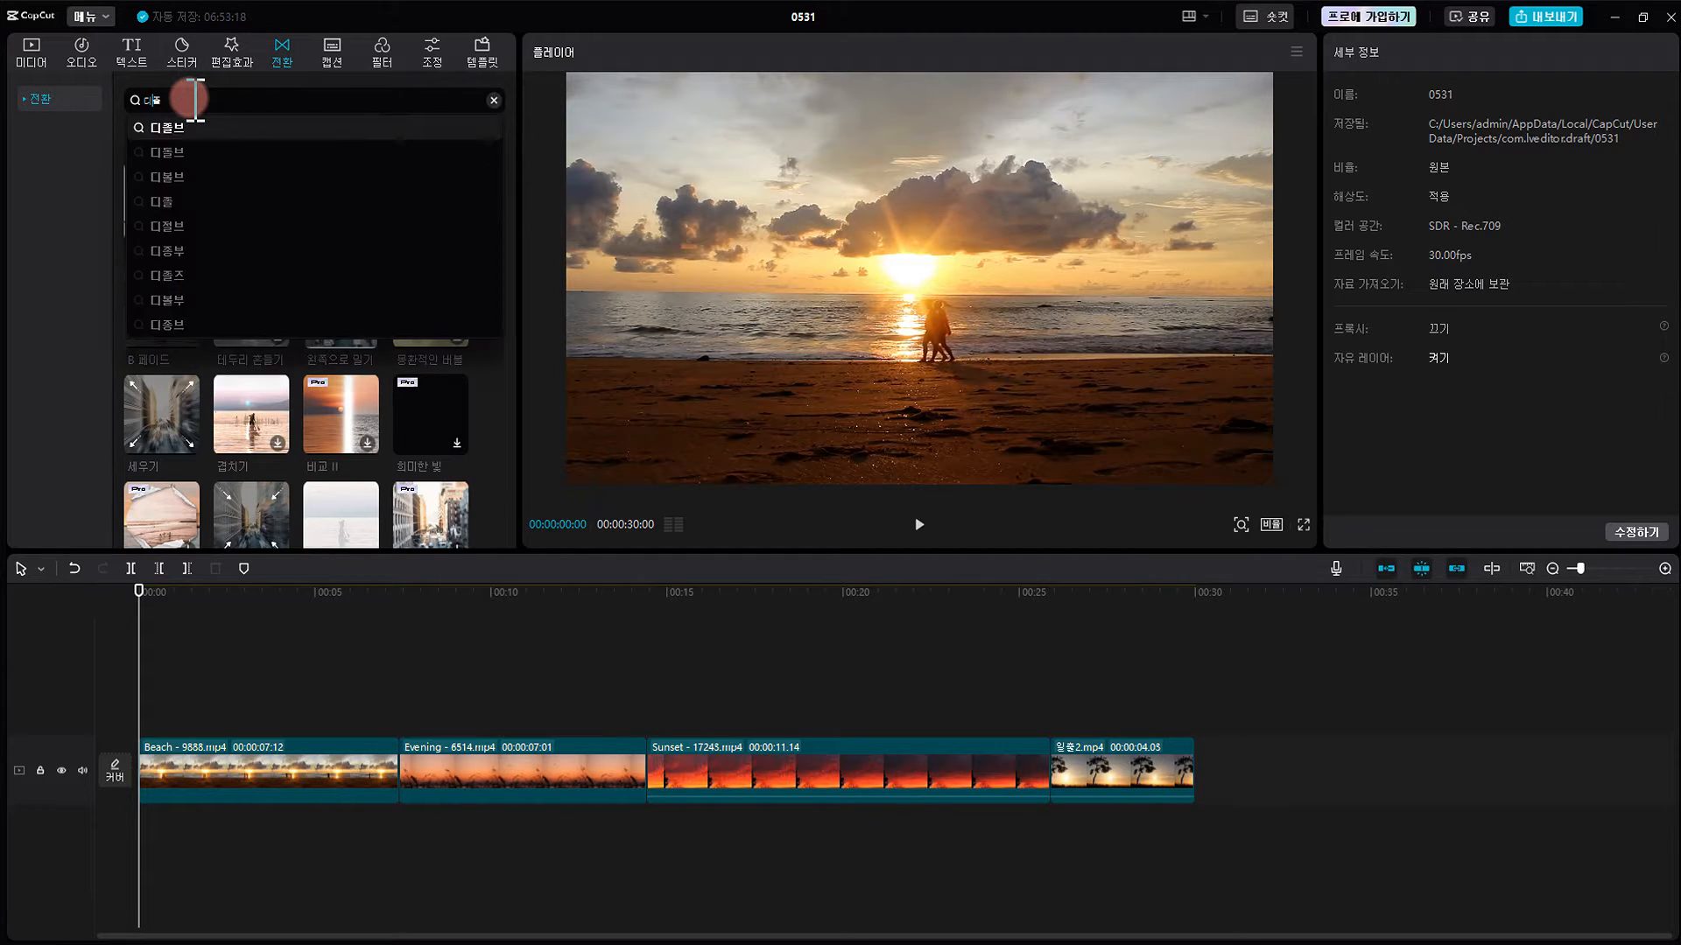
pyautogui.click(166, 129)
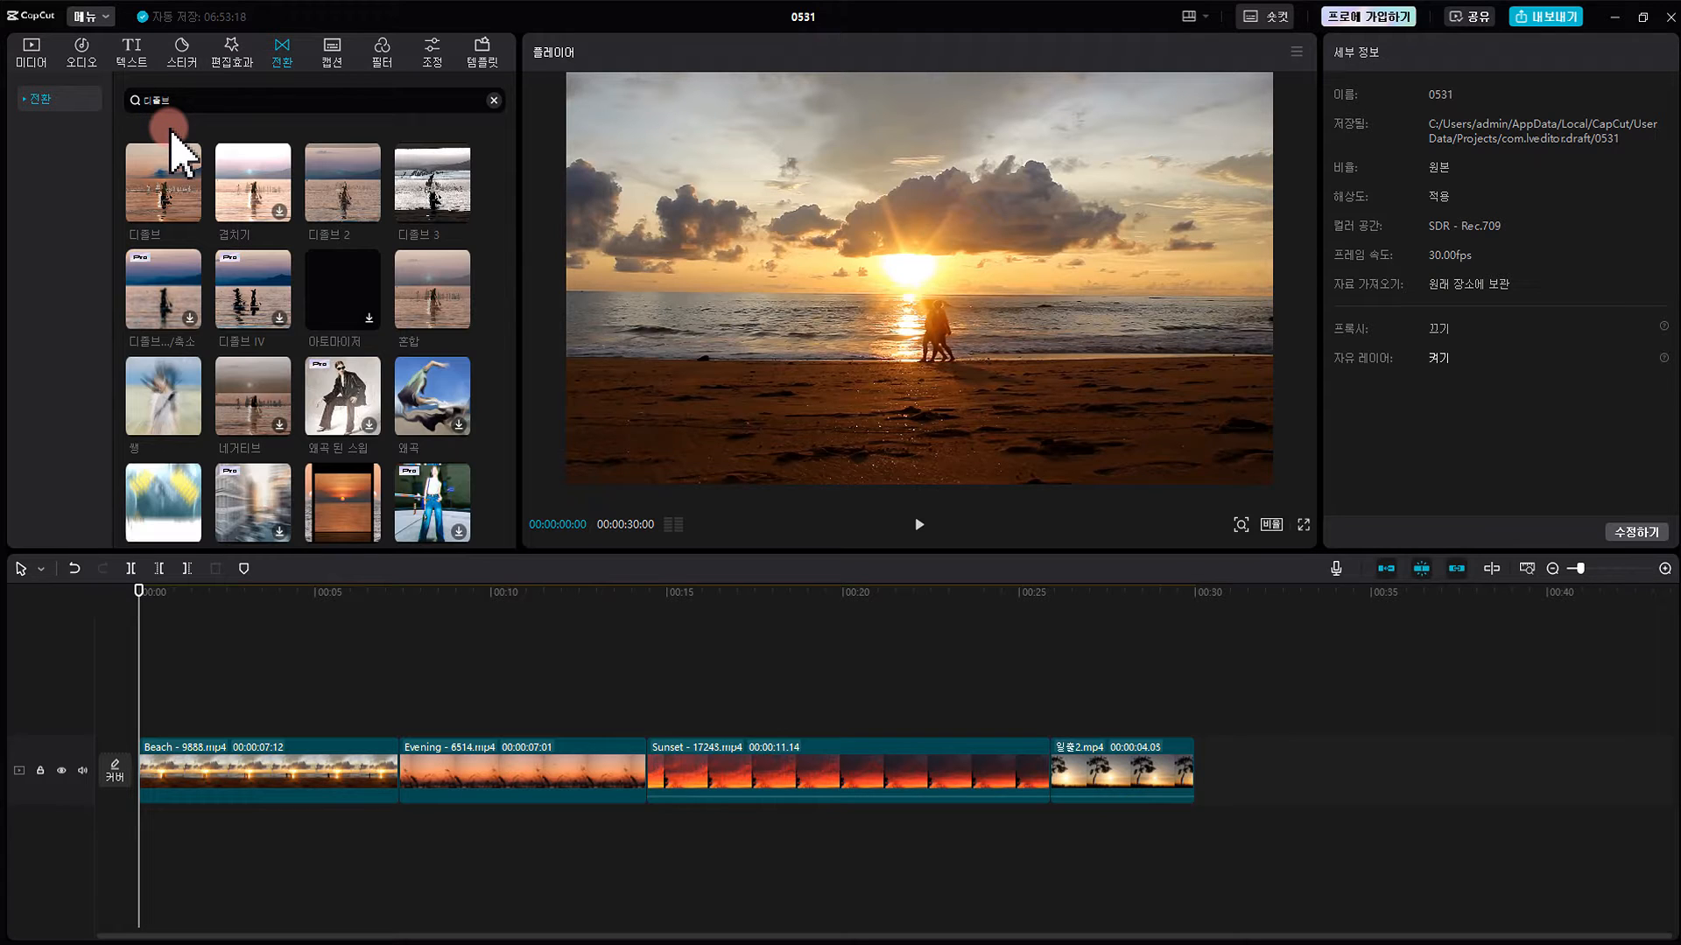
pyautogui.click(174, 192)
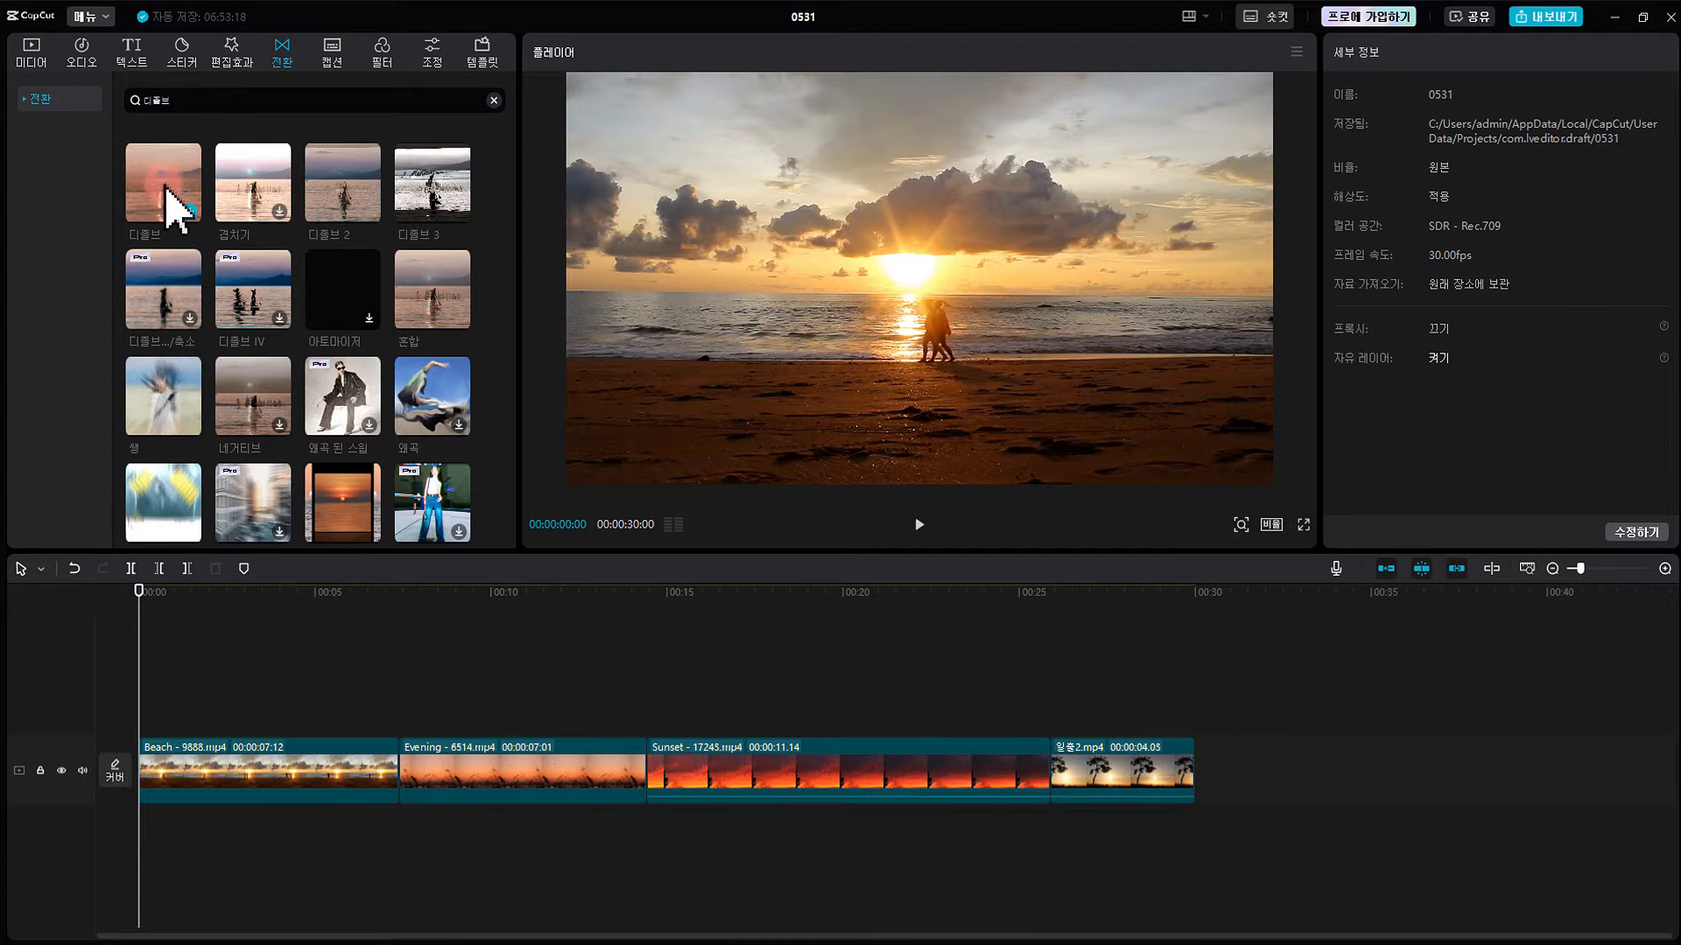
pyautogui.moveTo(168, 200); pyautogui.dragTo(402, 770)
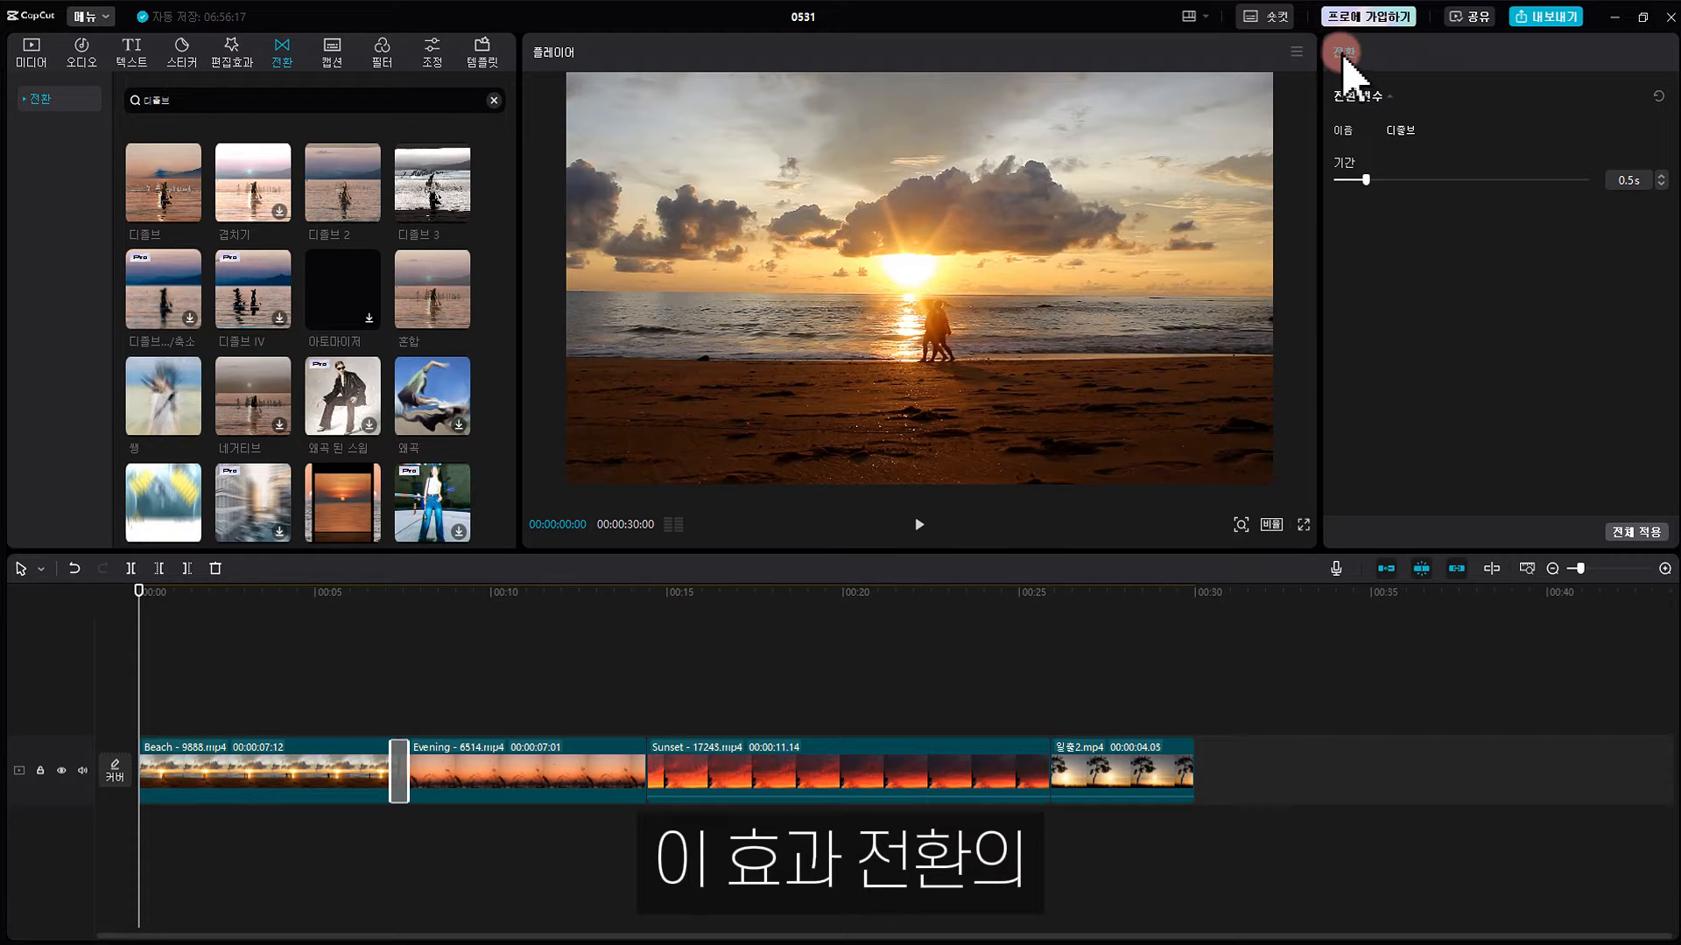
# Set the 디졸브 transition's duration to 0.5 s and apply it to all cuts in the timeline.
pyautogui.moveTo(1366, 179)
pyautogui.mouseDown()
pyautogui.moveTo(1437, 179)
pyautogui.moveTo(1360, 179)
pyautogui.mouseUp()
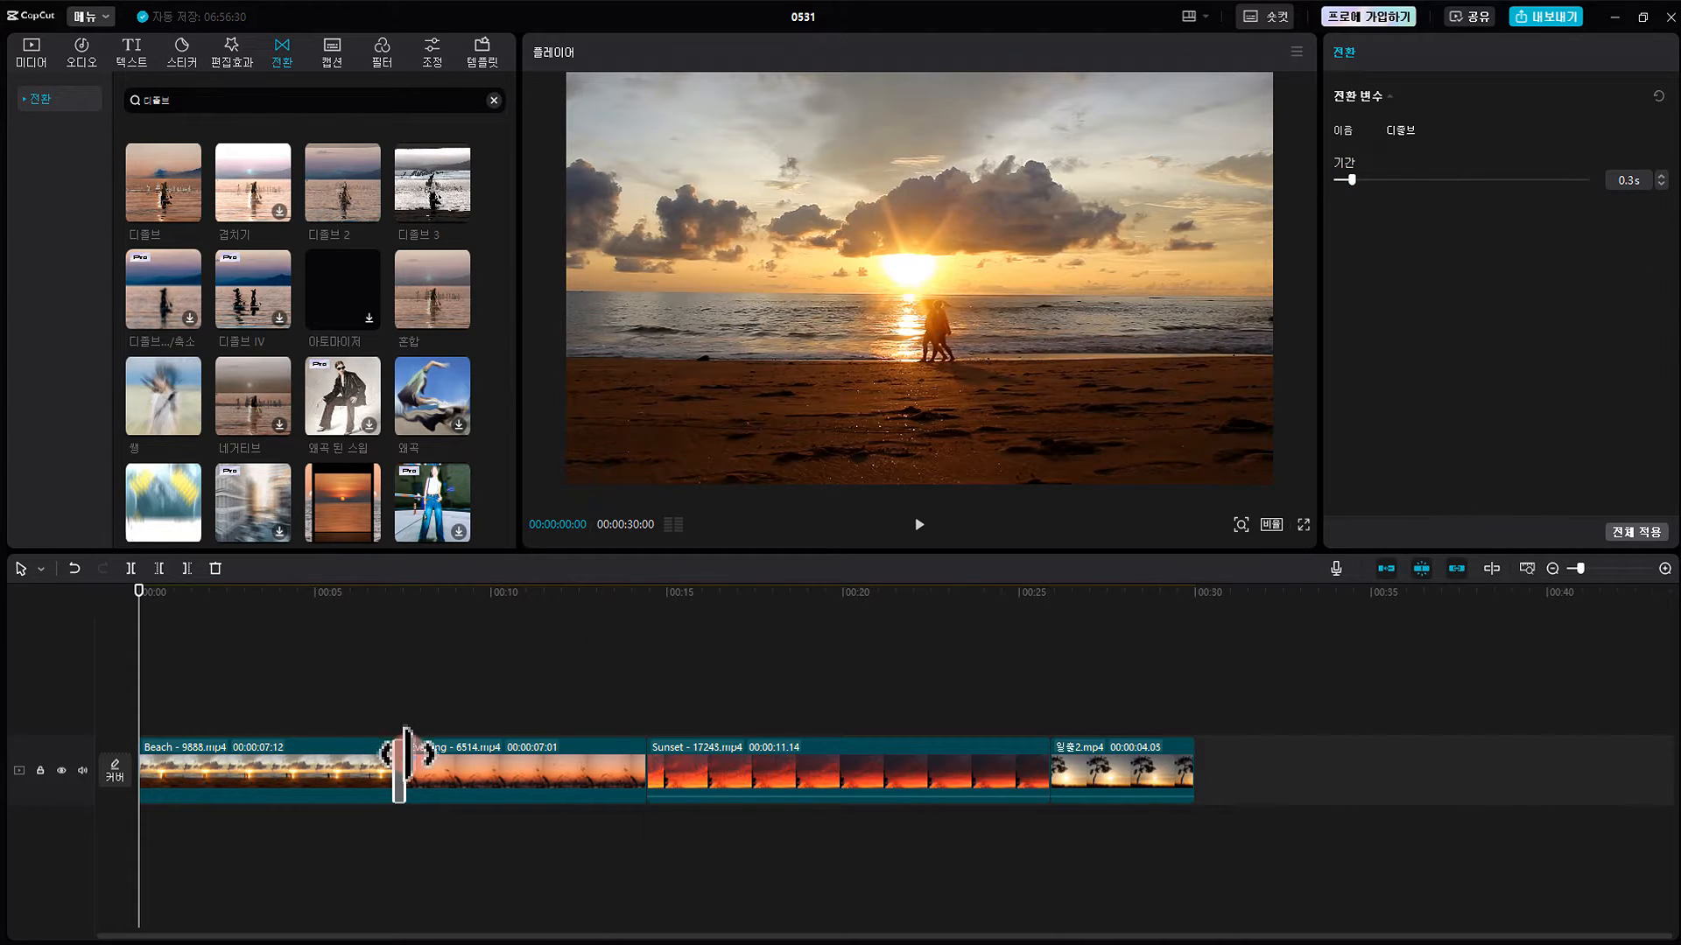
pyautogui.moveTo(404, 750)
pyautogui.mouseDown()
pyautogui.moveTo(437, 751)
pyautogui.moveTo(398, 750)
pyautogui.mouseUp()
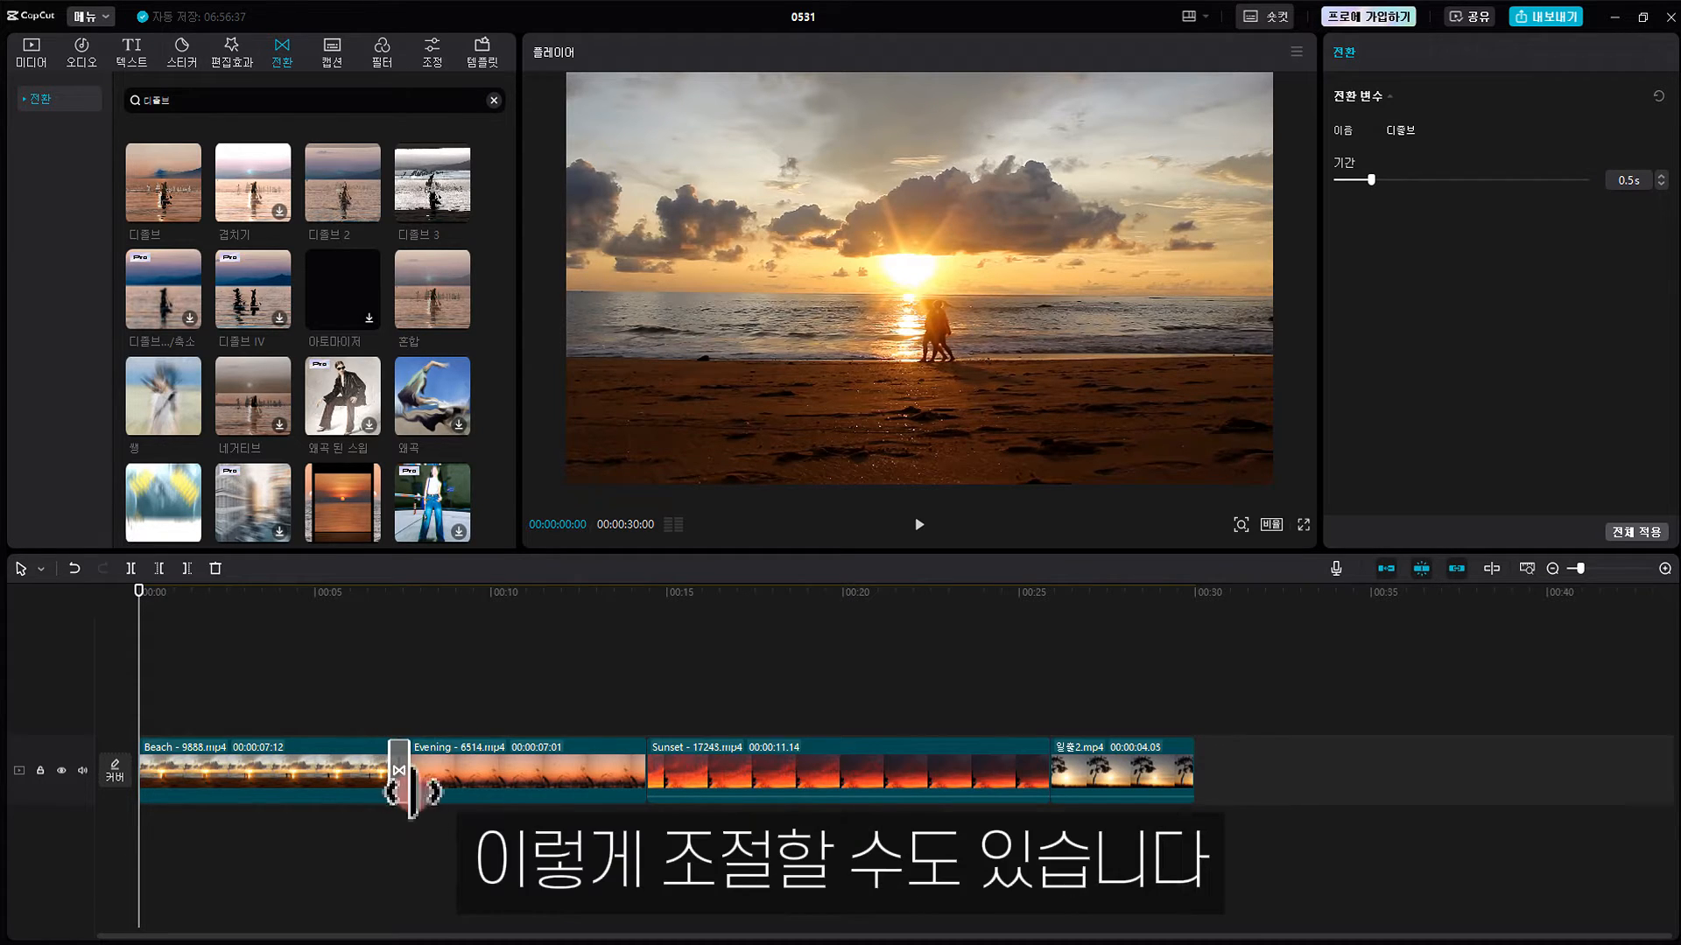
pyautogui.moveTo(412, 793)
pyautogui.mouseDown()
pyautogui.moveTo(439, 795)
pyautogui.moveTo(404, 791)
pyautogui.mouseUp()
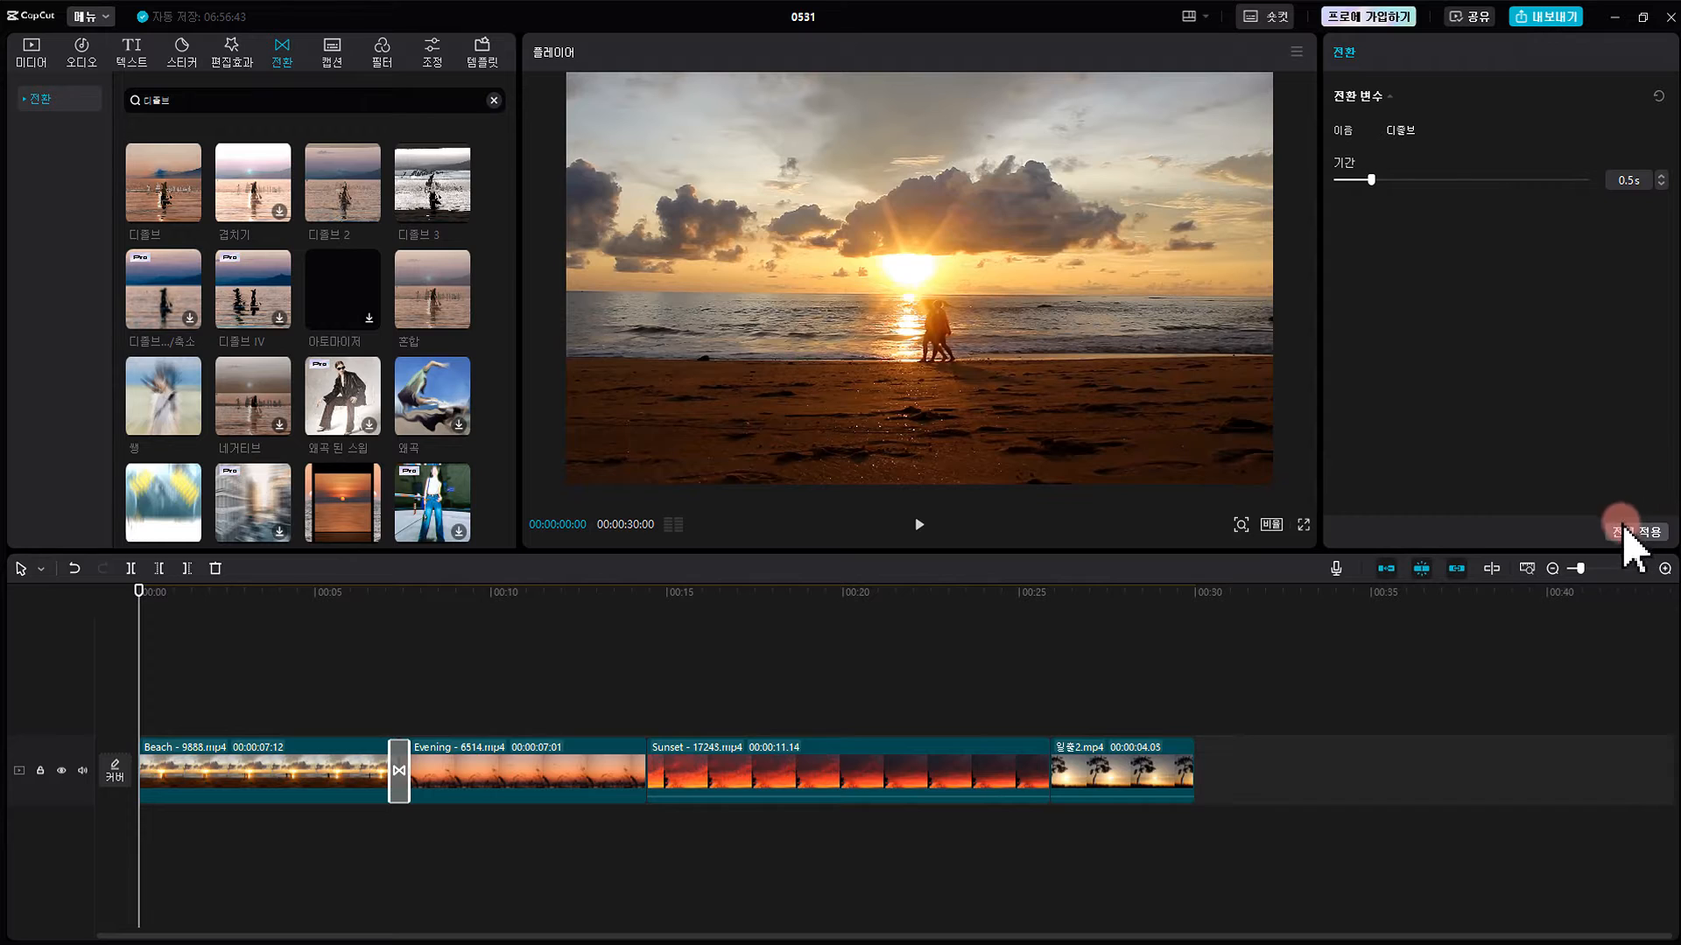
pyautogui.click(1625, 528)
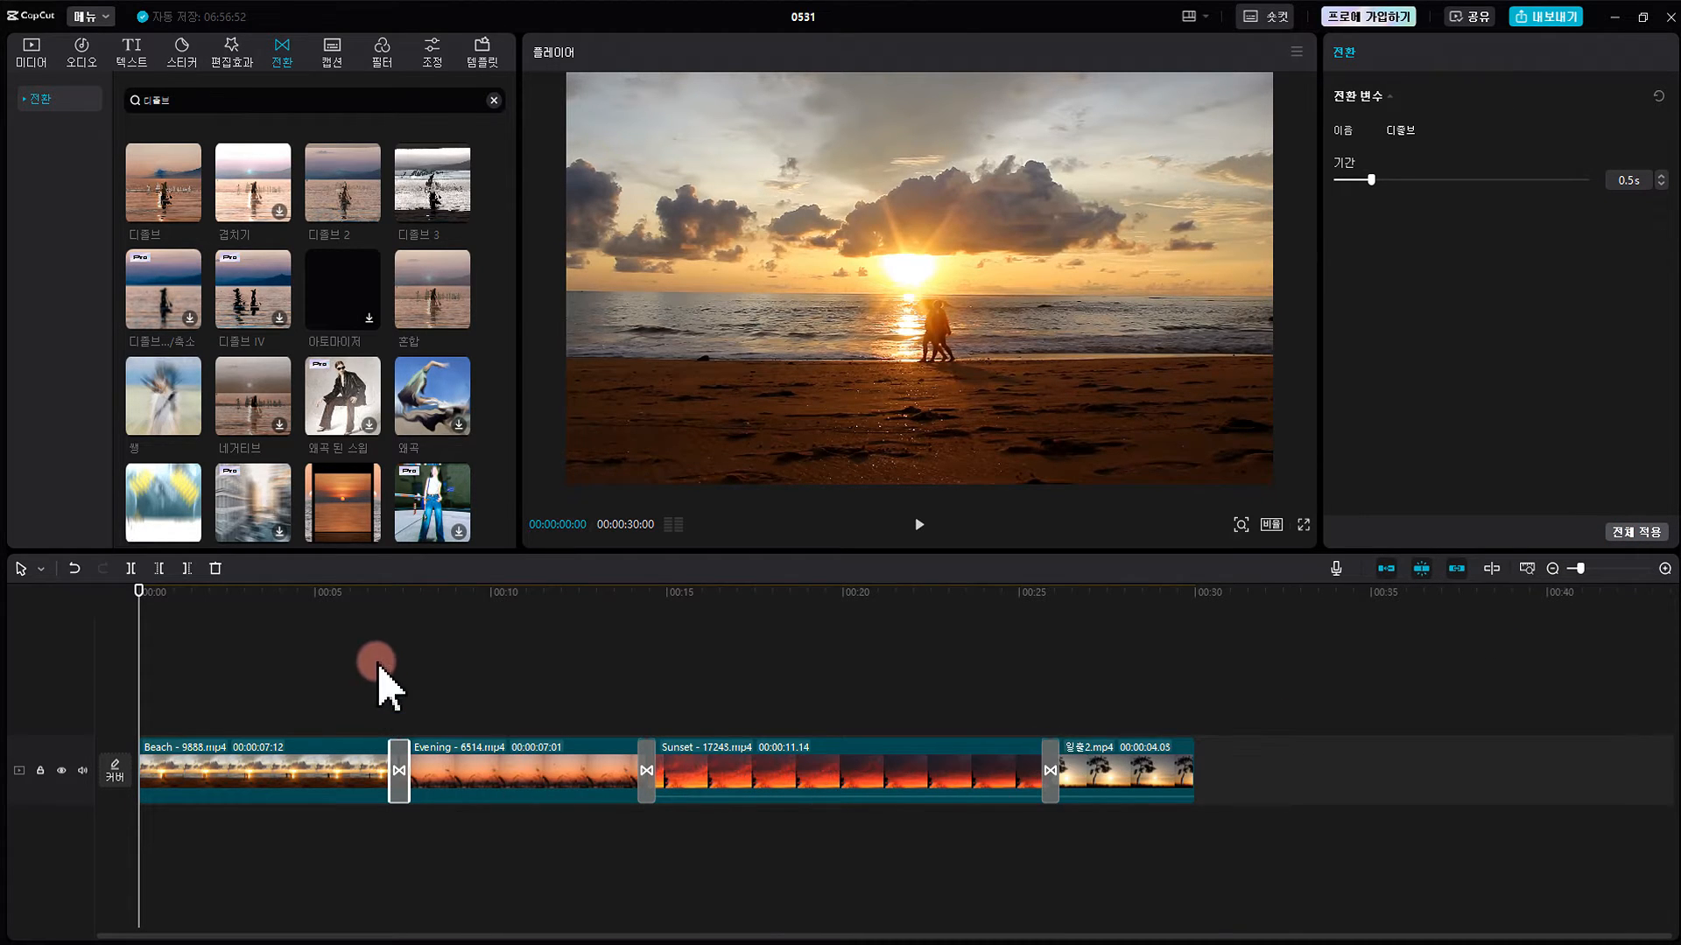
# Play back the timeline around each cut to check the 디졸브 transitions.
pyautogui.click(918, 524)
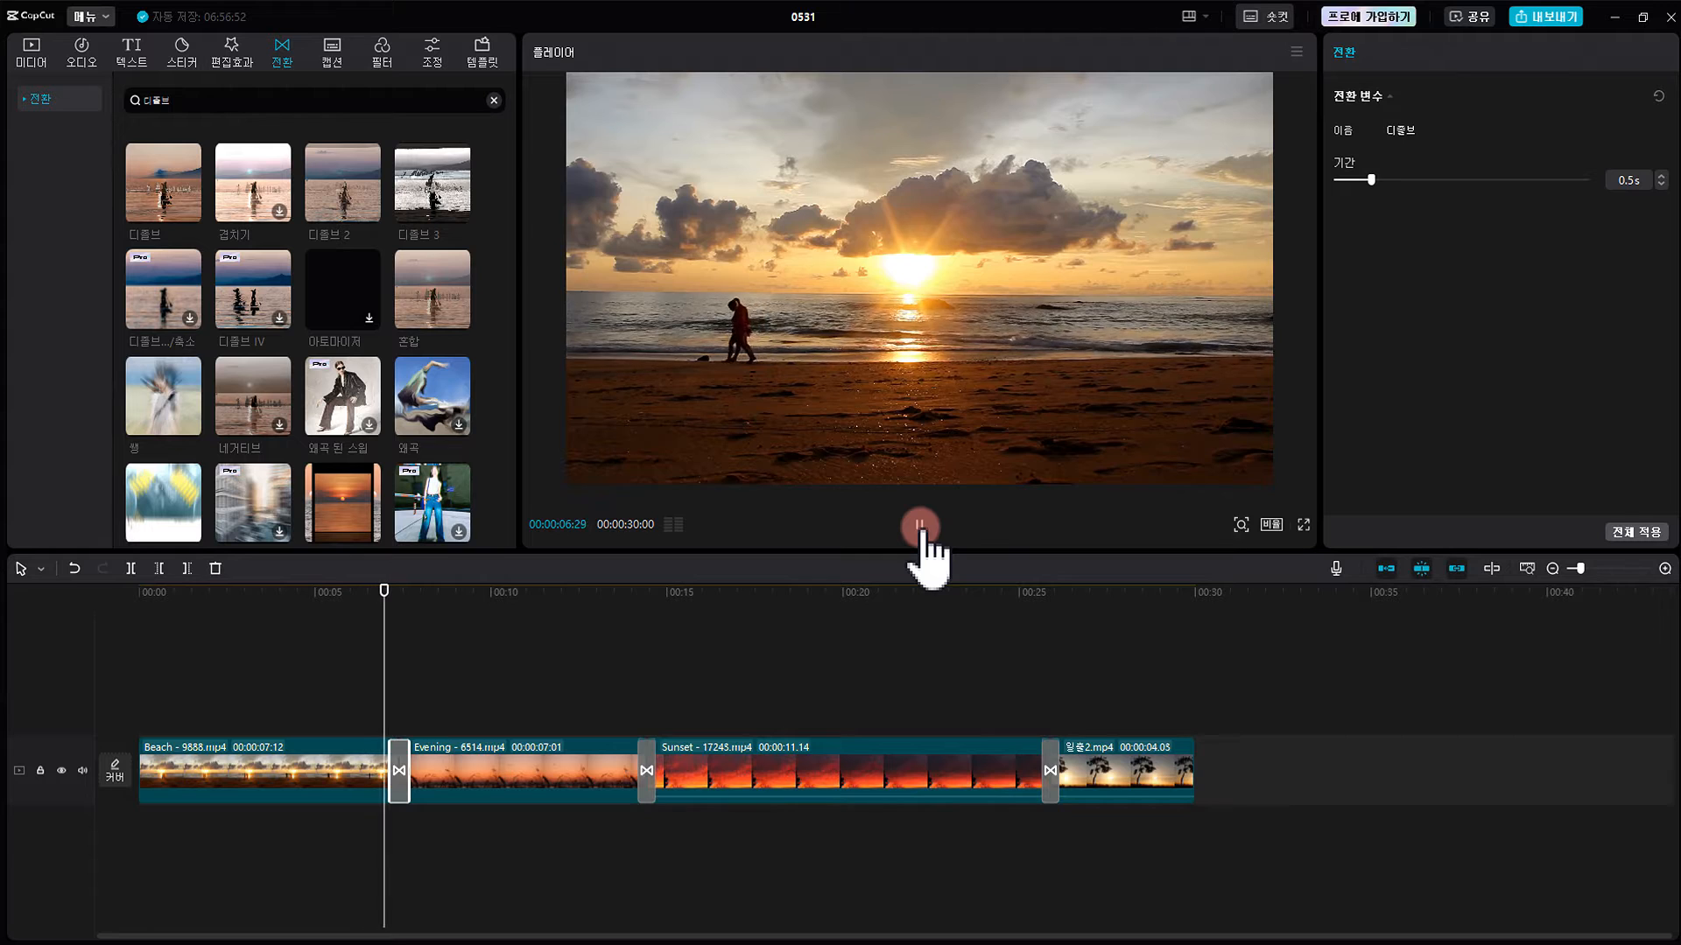
pyautogui.click(611, 595)
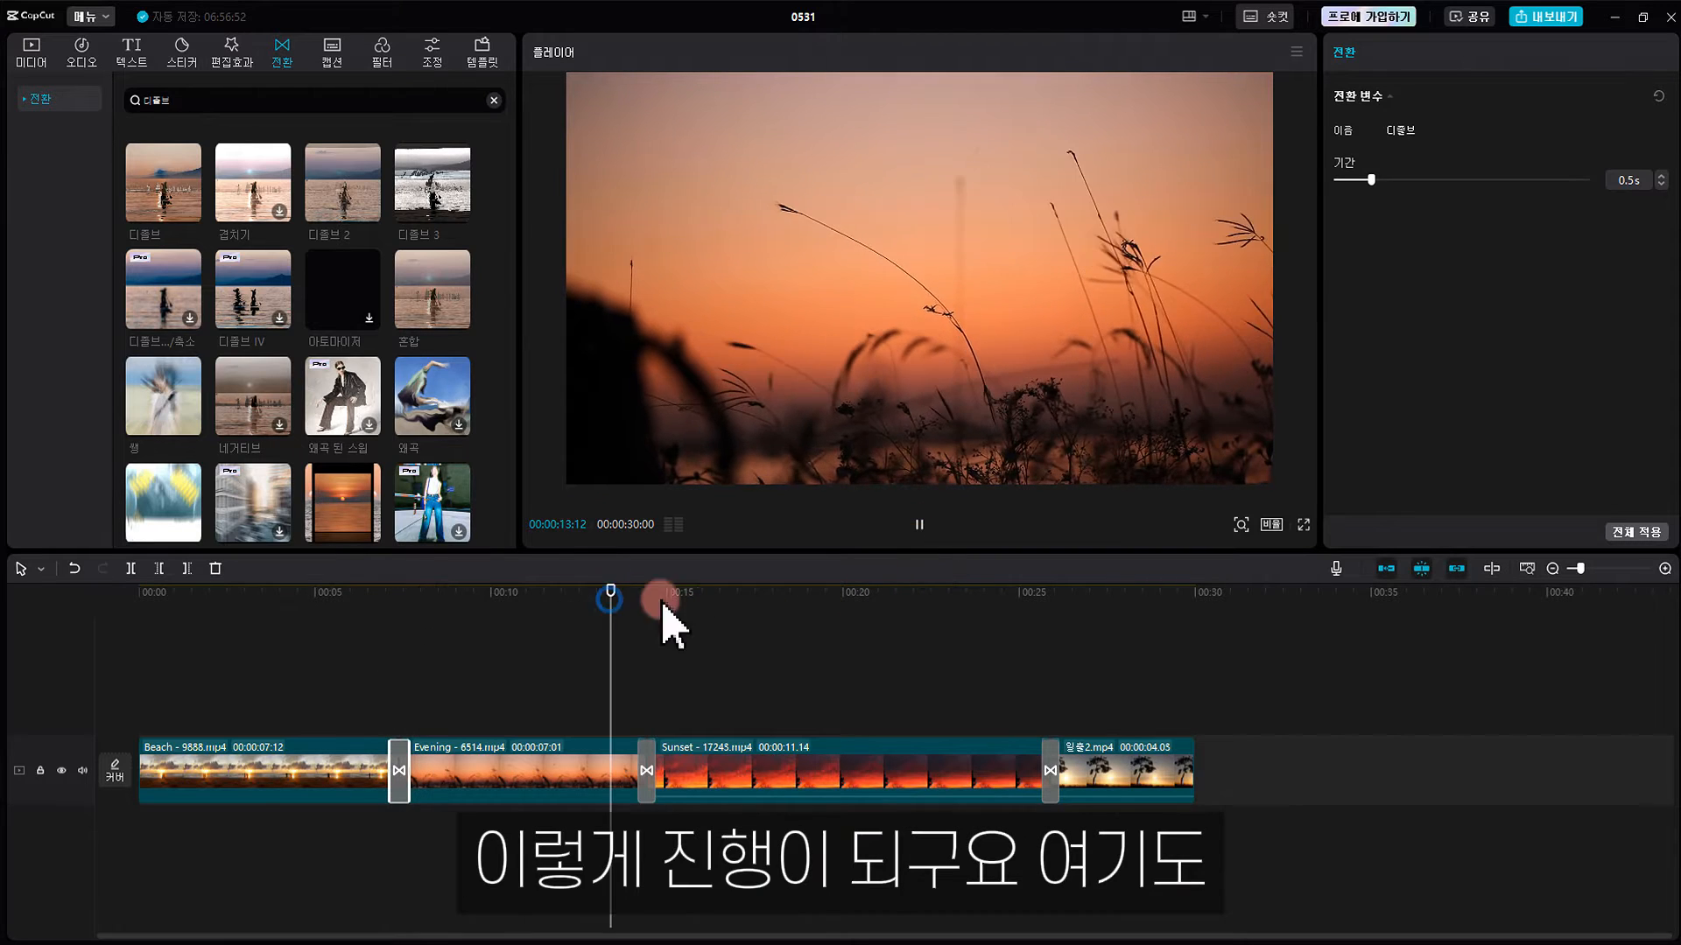
pyautogui.press('space')
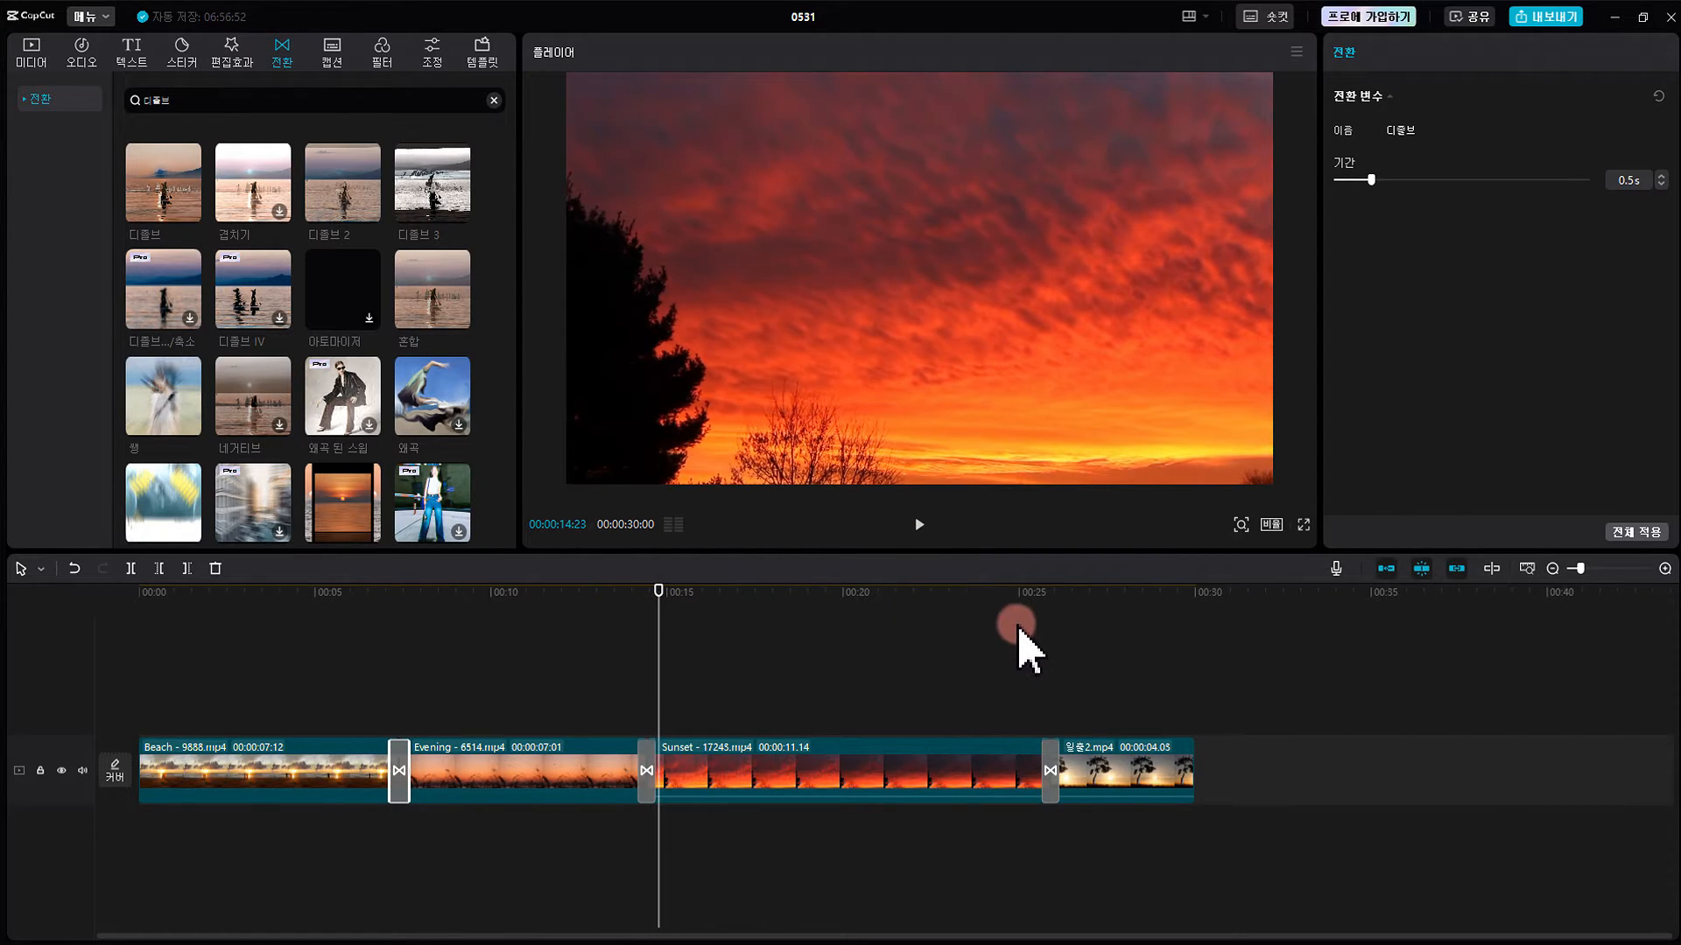
pyautogui.click(1031, 596)
pyautogui.press('space')
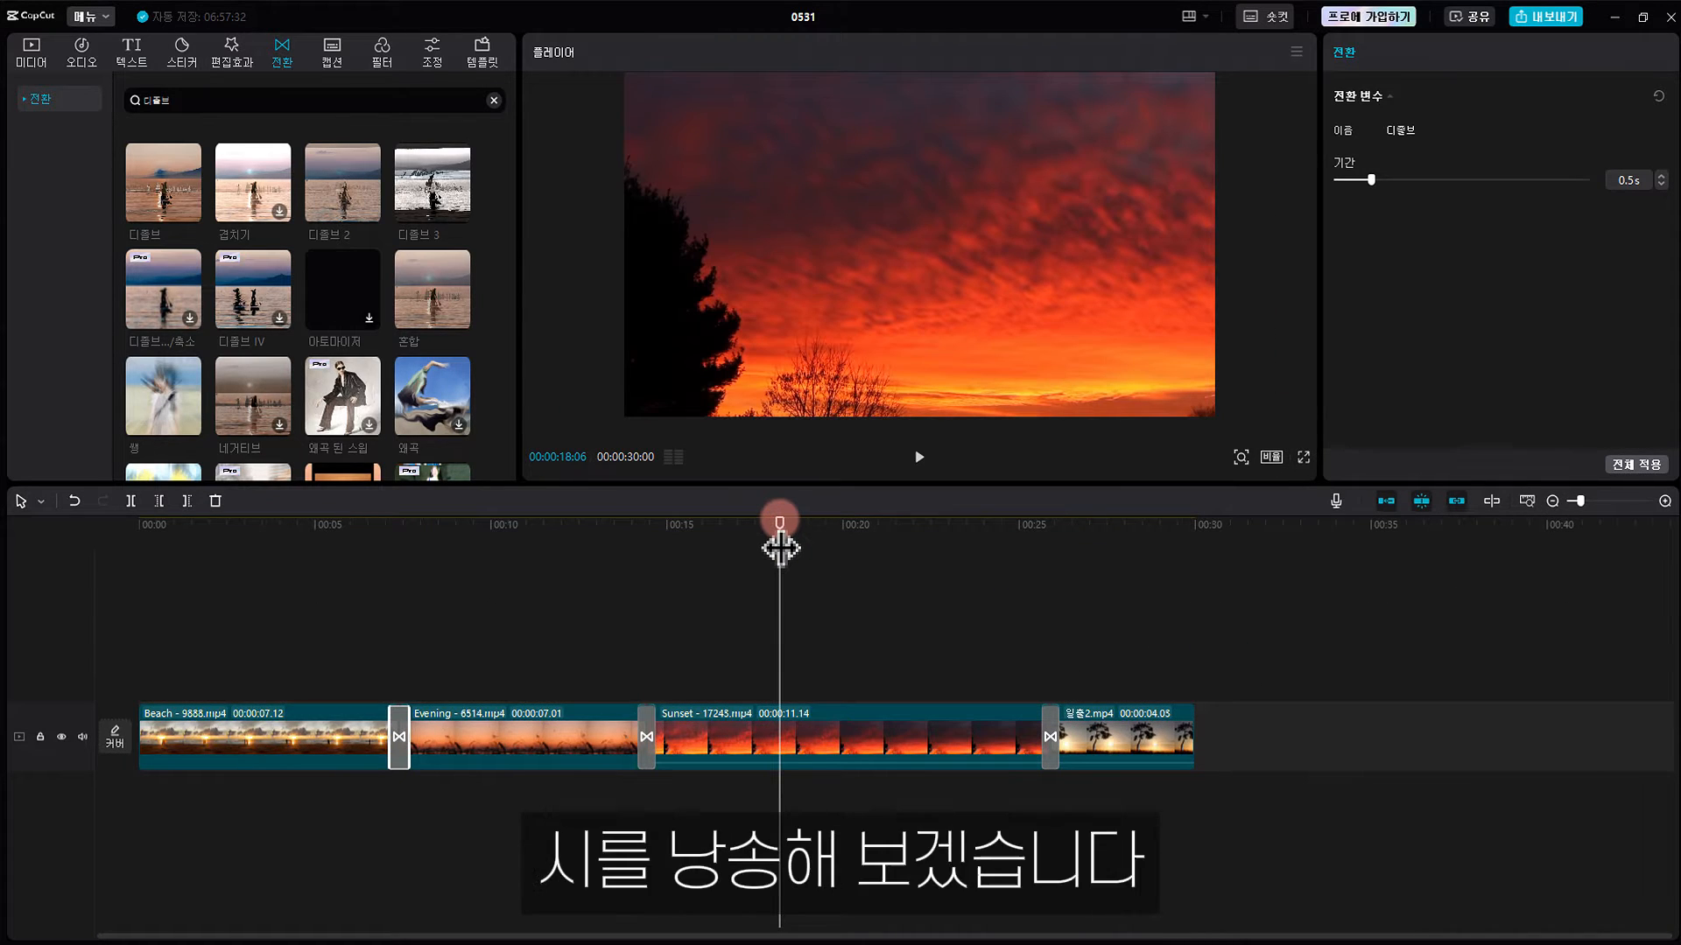
# Move the playhead to 00:00:01:16 near the start, enlarge the player area and deselect the transition.
pyautogui.moveTo(780, 549); pyautogui.dragTo(194, 549)
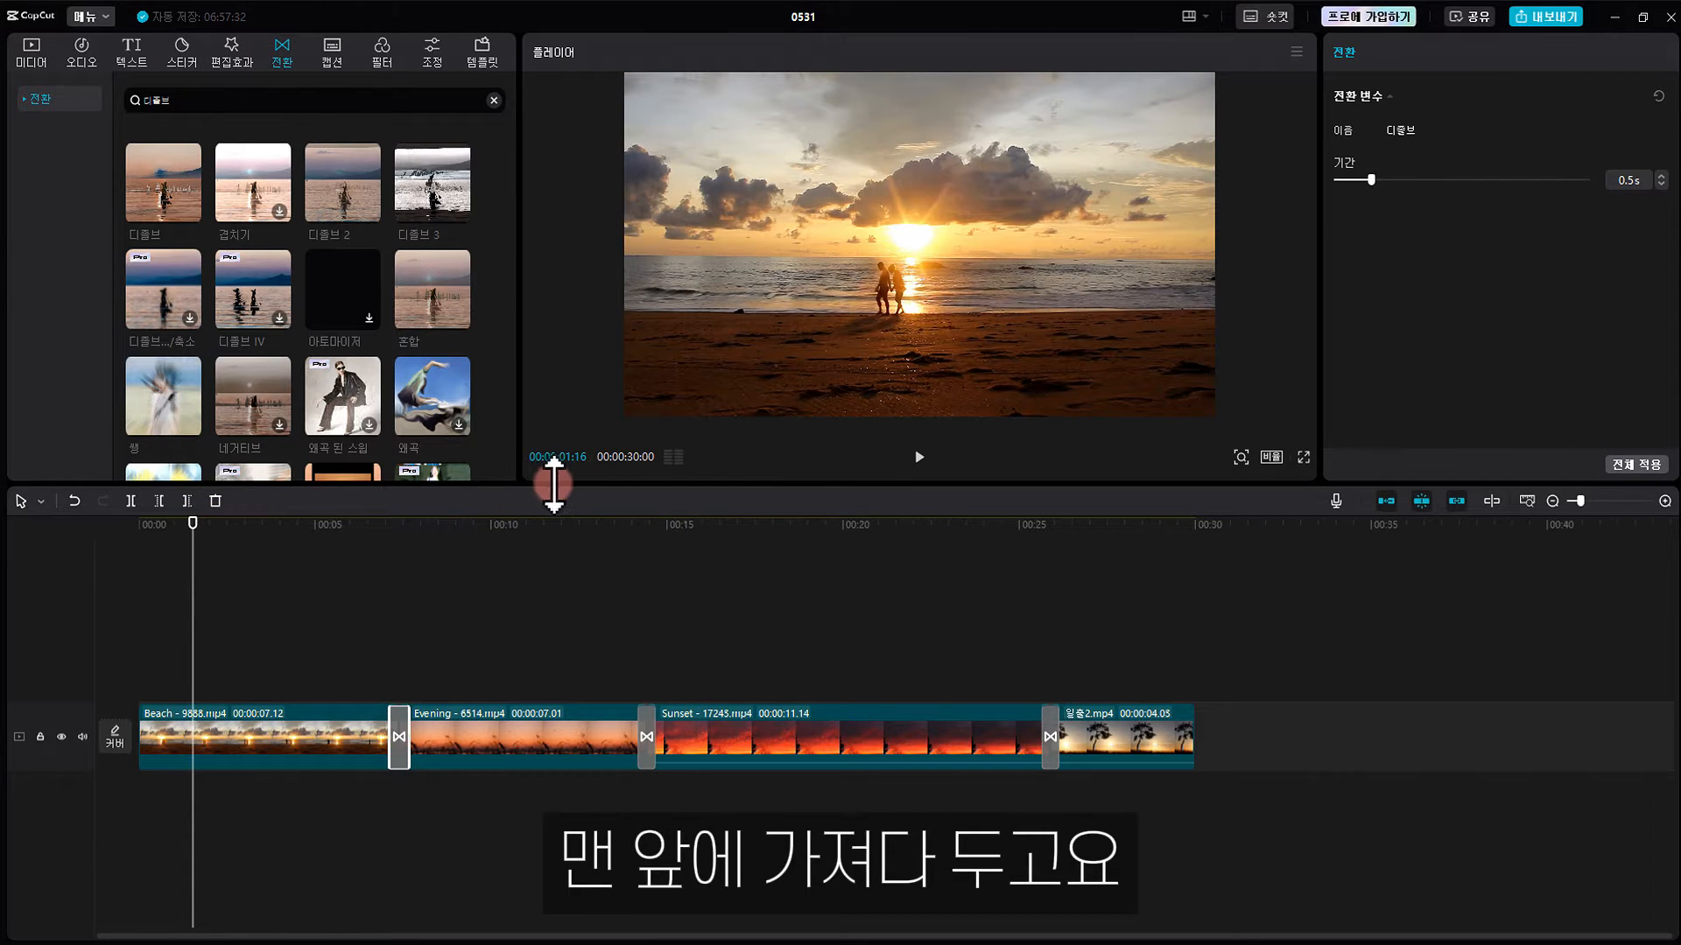
pyautogui.moveTo(554, 484); pyautogui.dragTo(563, 563)
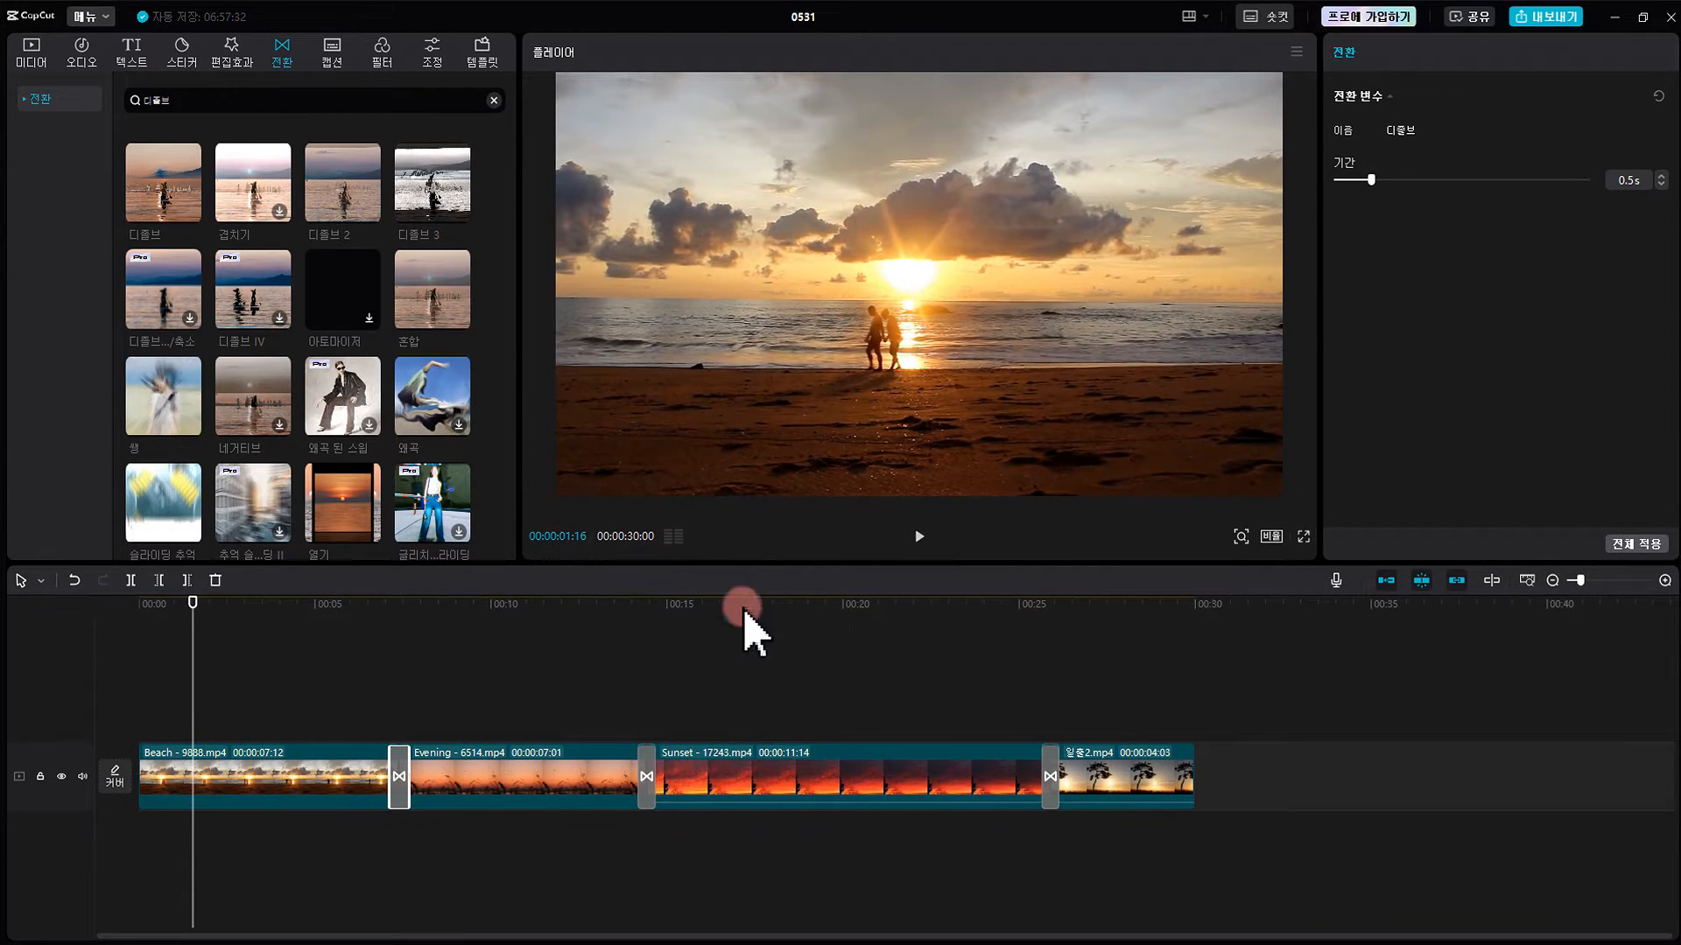
pyautogui.click(754, 648)
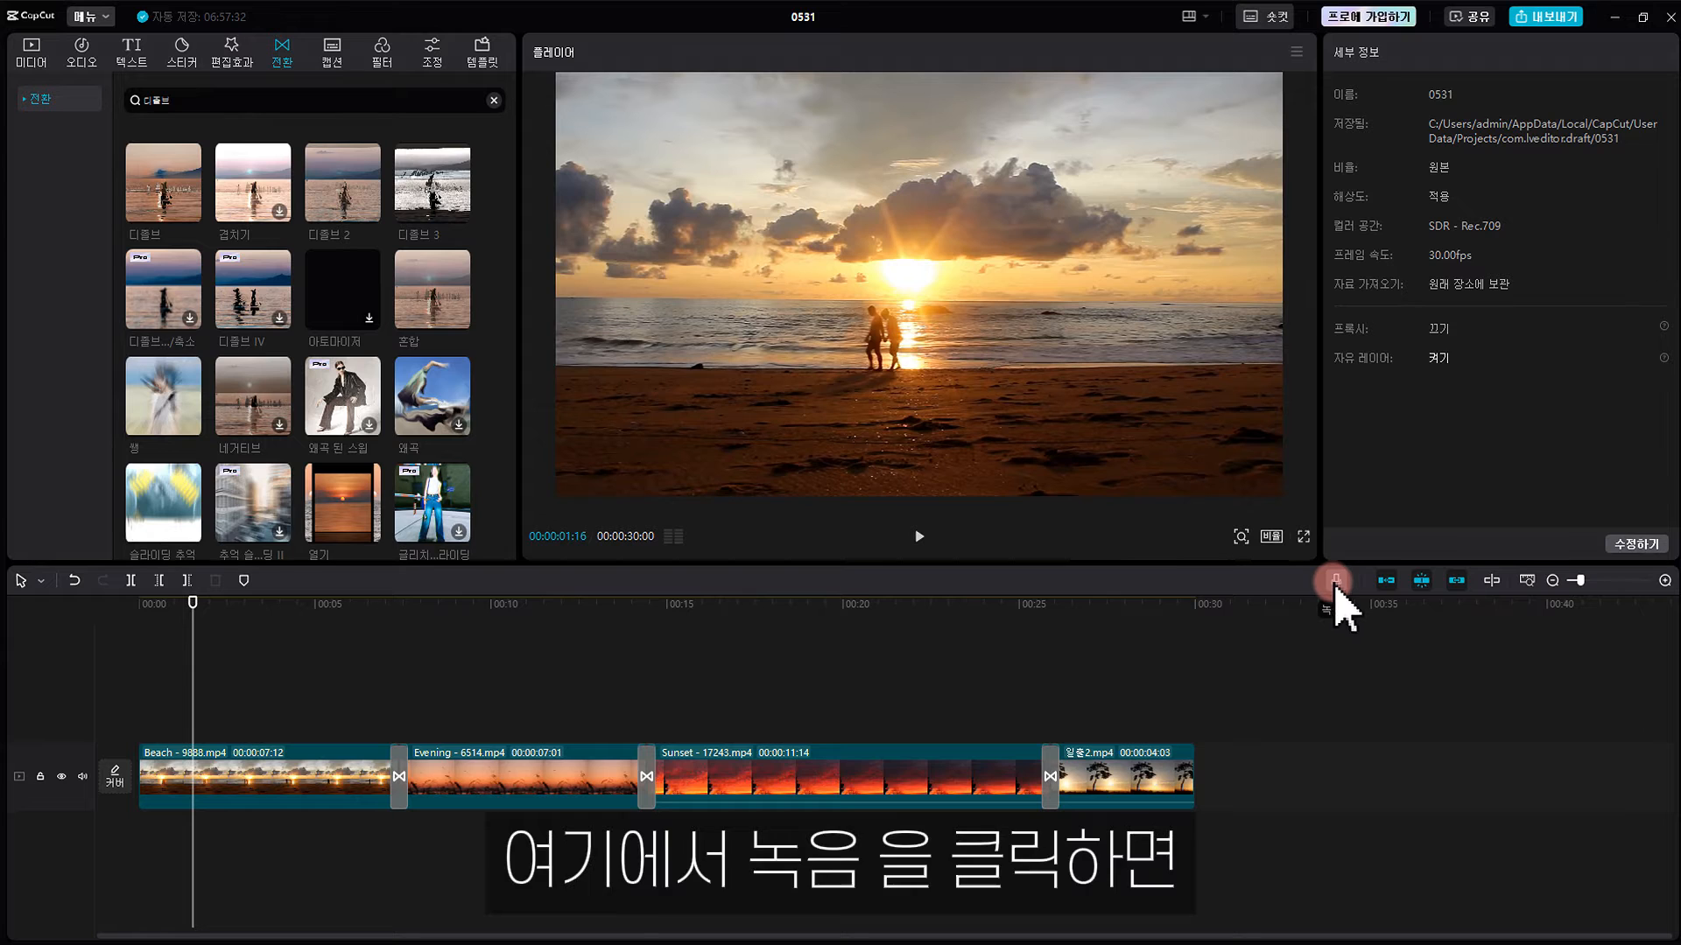
# Open the voice recorder and choose Microphone(Shure MV5C (No Playback)) as its input device.
pyautogui.click(1336, 581)
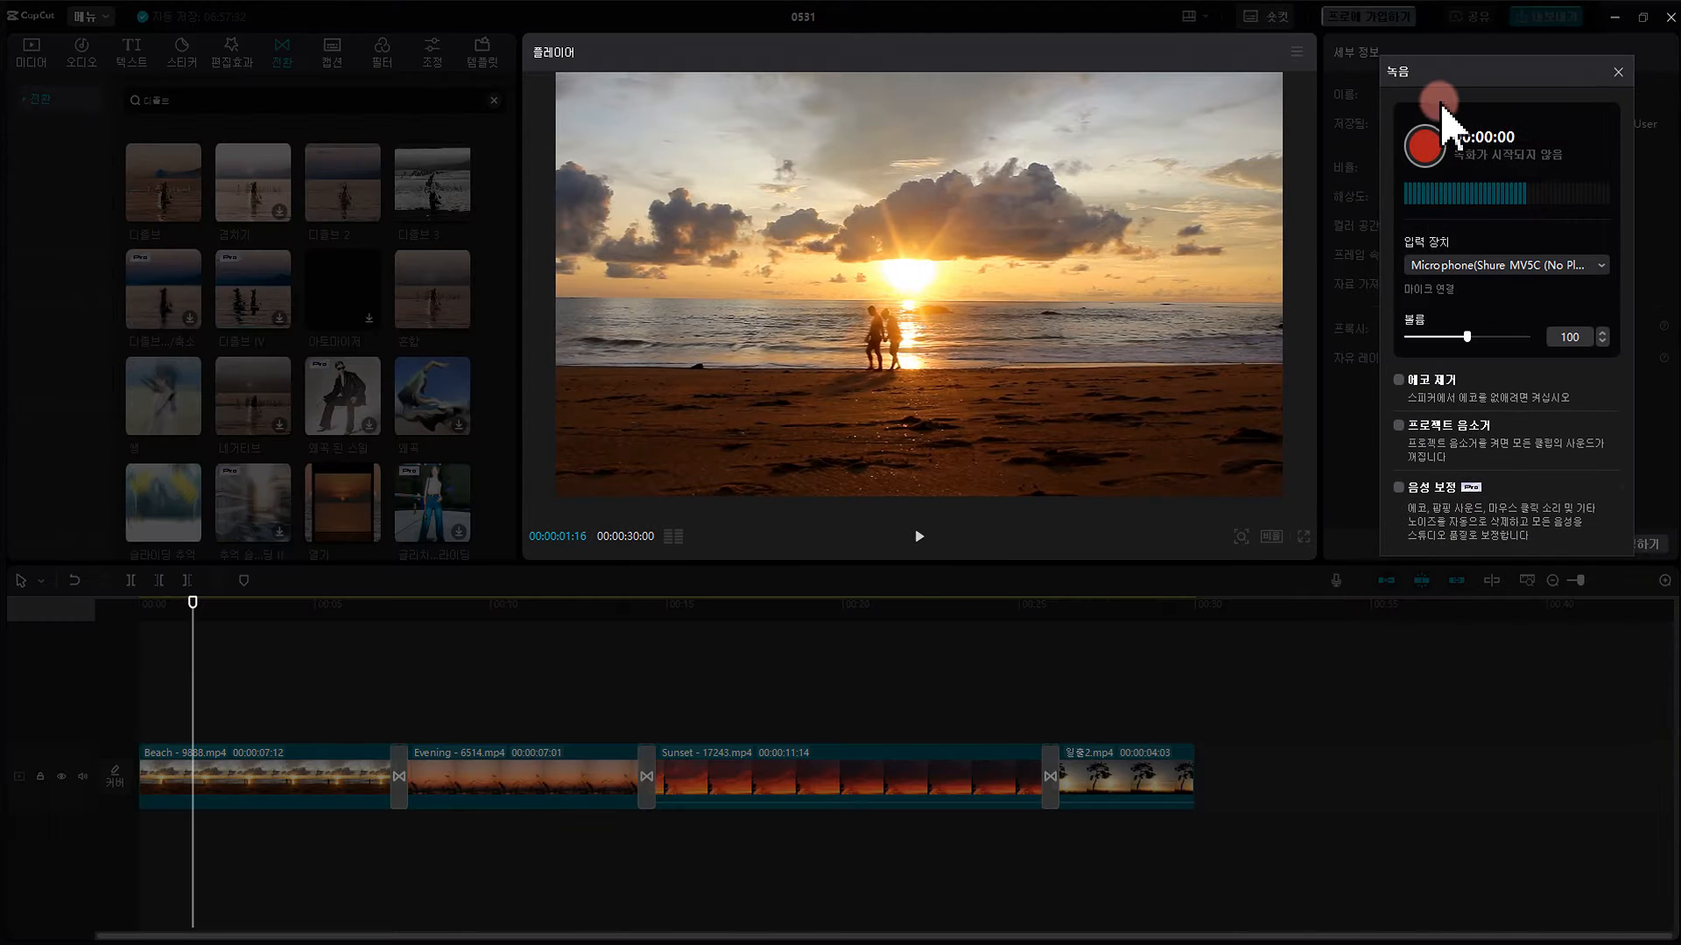
pyautogui.moveTo(1446, 69)
pyautogui.mouseDown()
pyautogui.moveTo(1472, 73)
pyautogui.moveTo(1452, 73)
pyautogui.mouseUp()
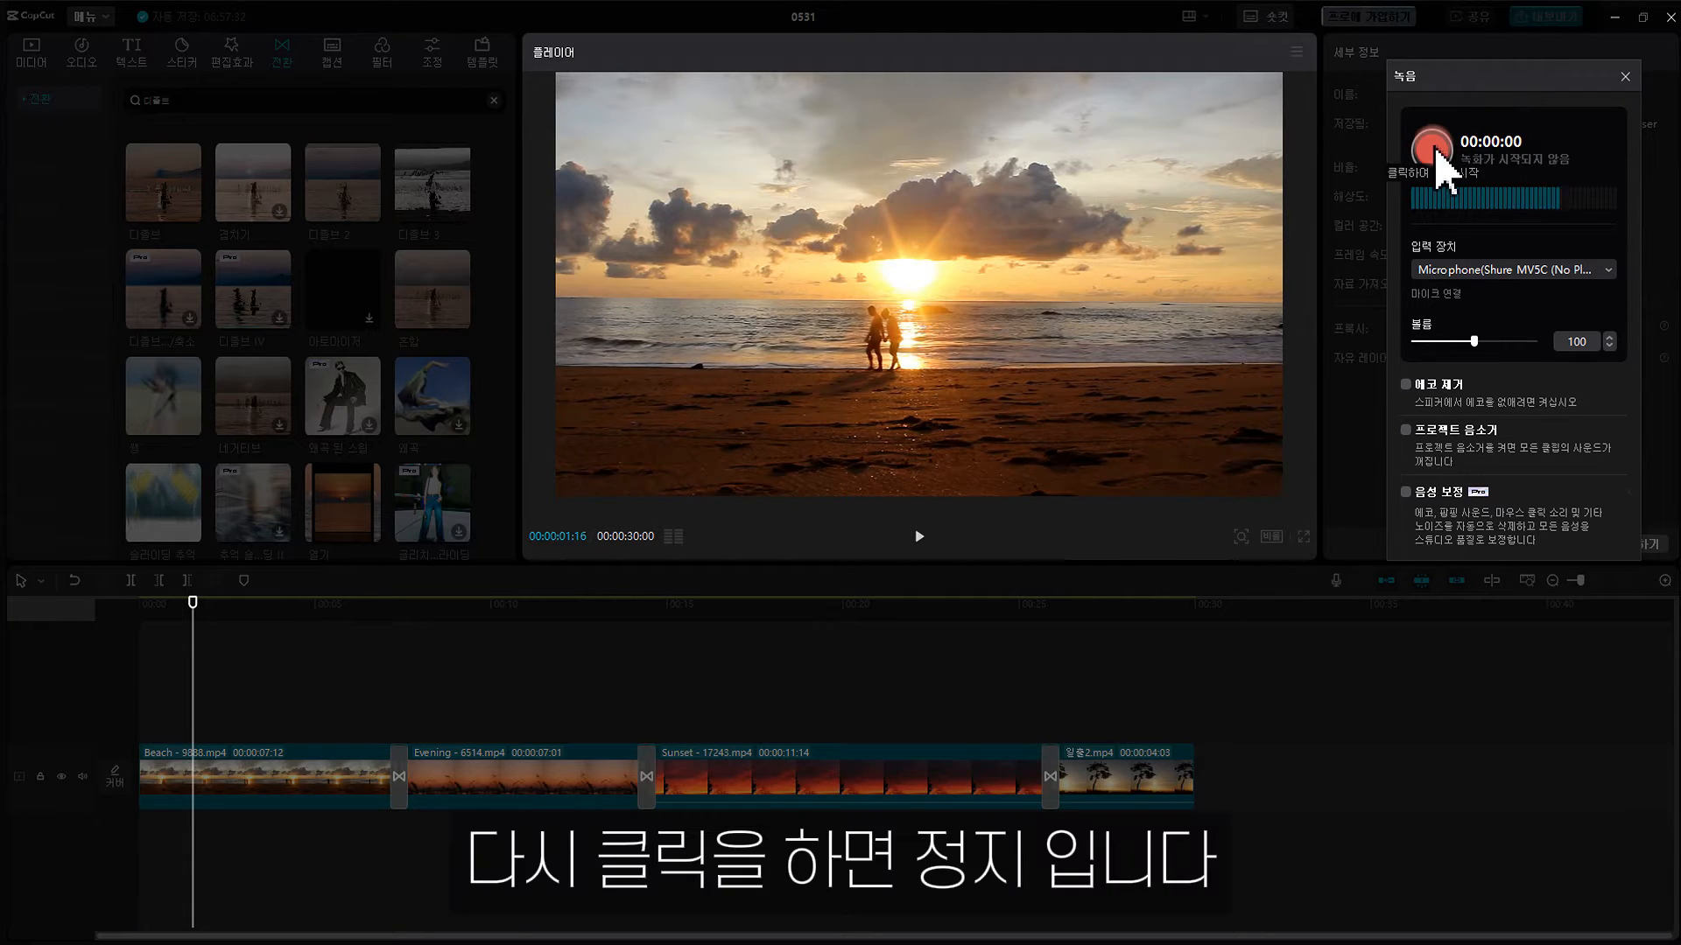
pyautogui.click(1436, 273)
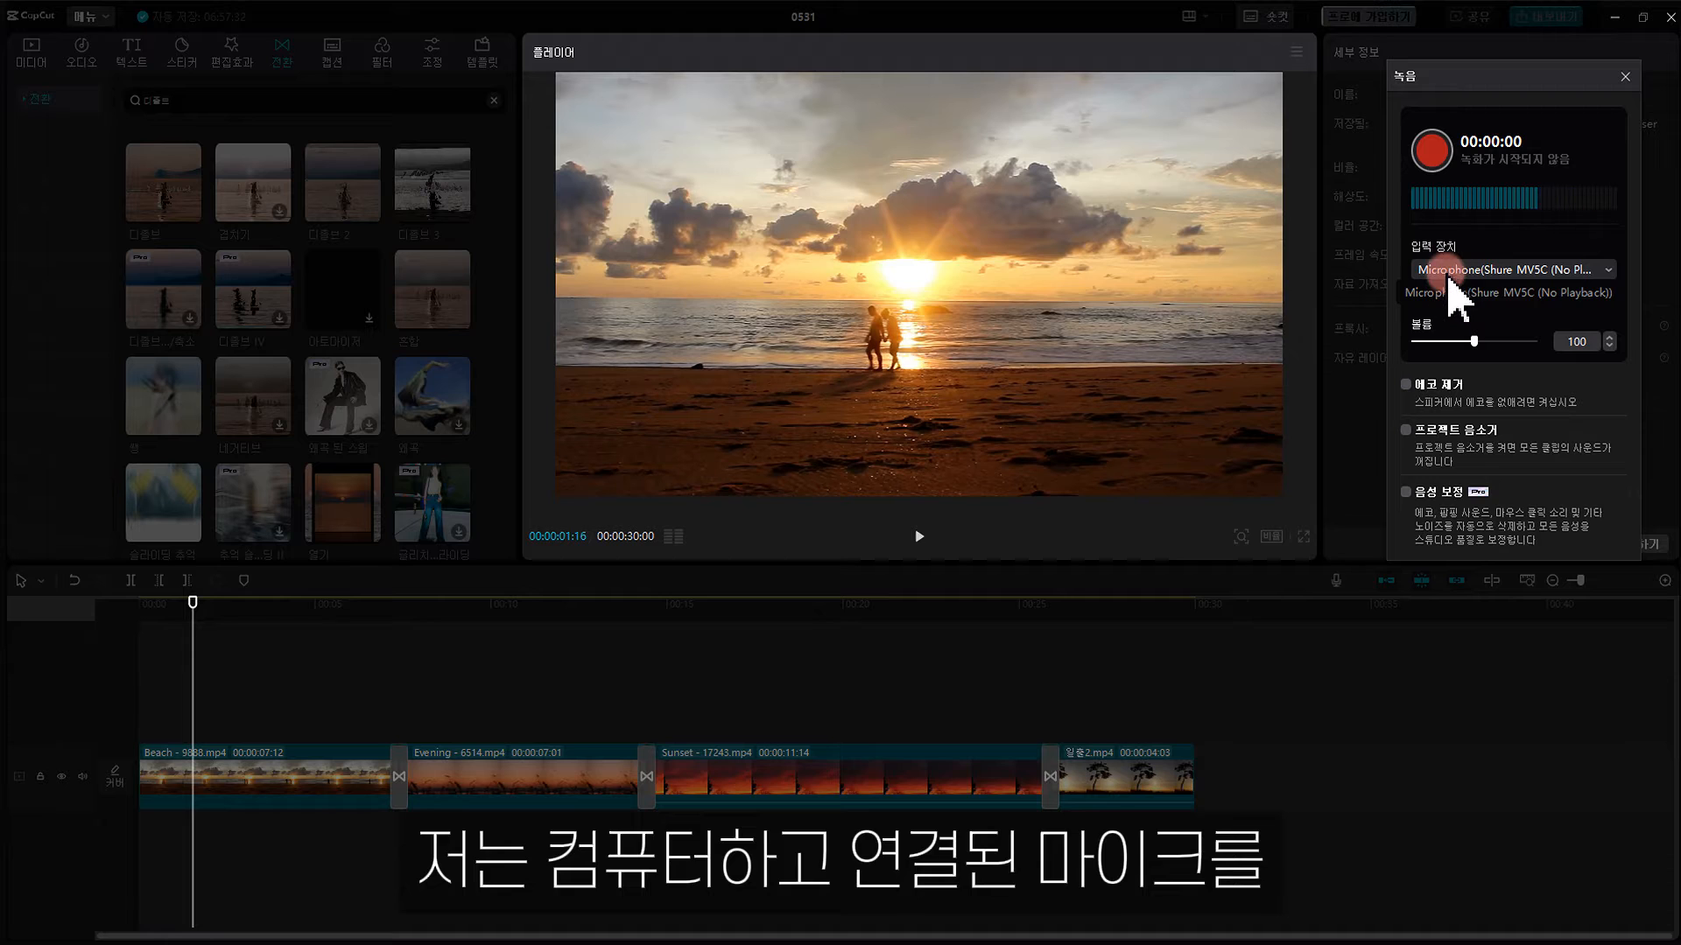
pyautogui.click(1453, 271)
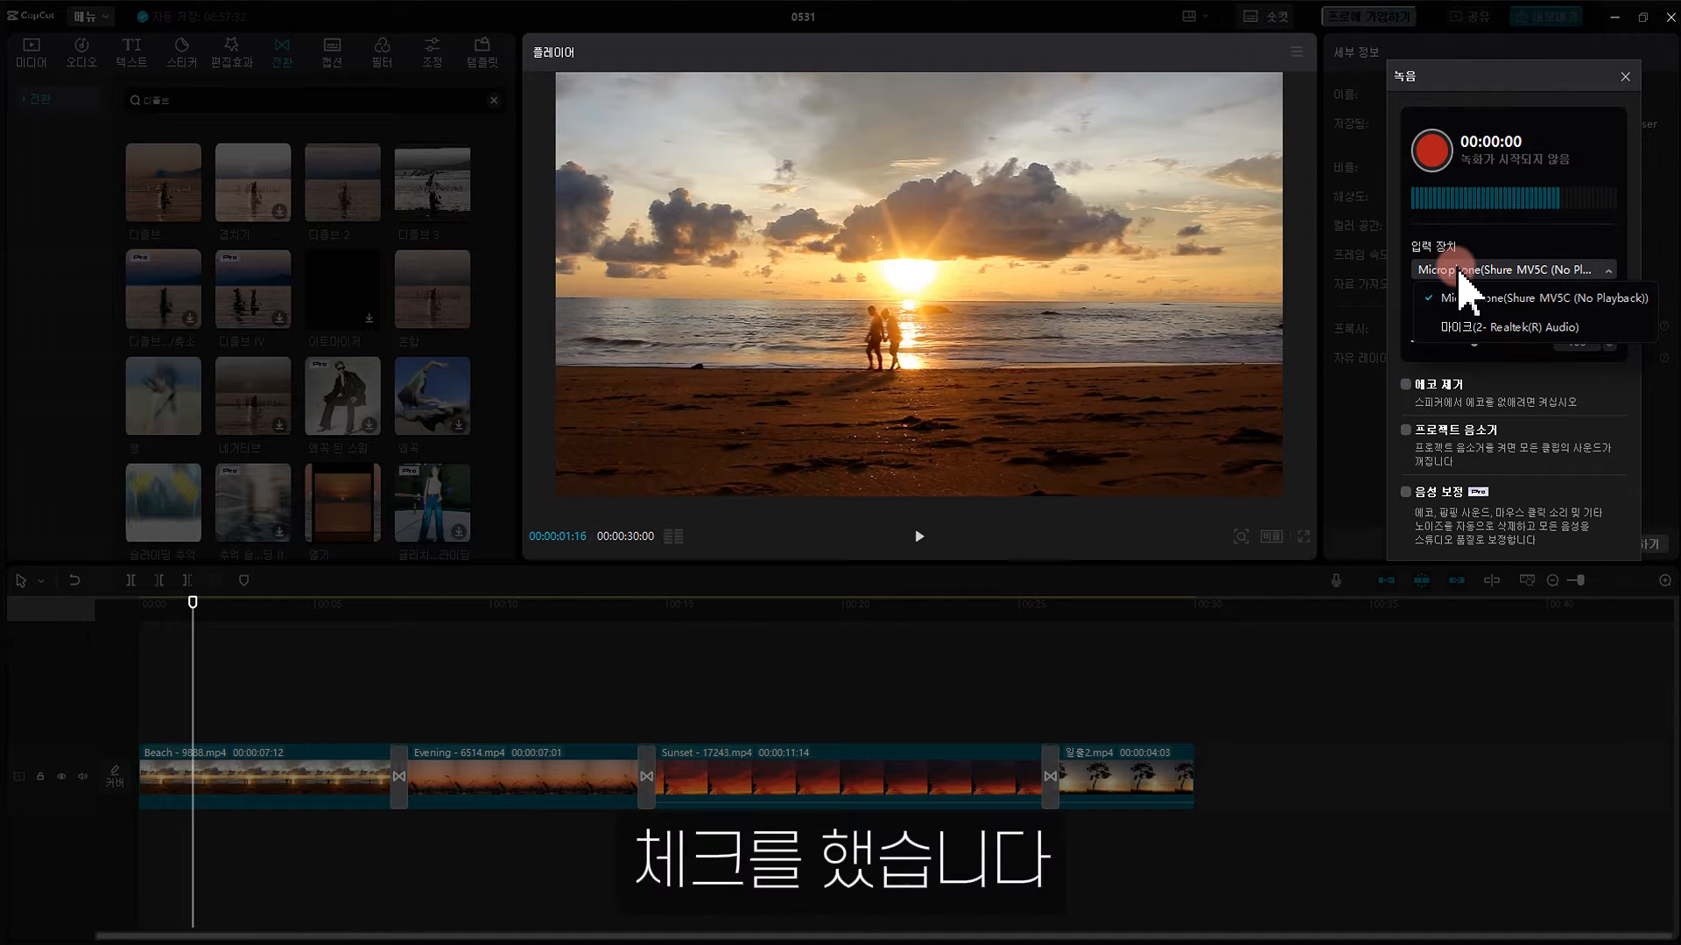
pyautogui.click(1527, 300)
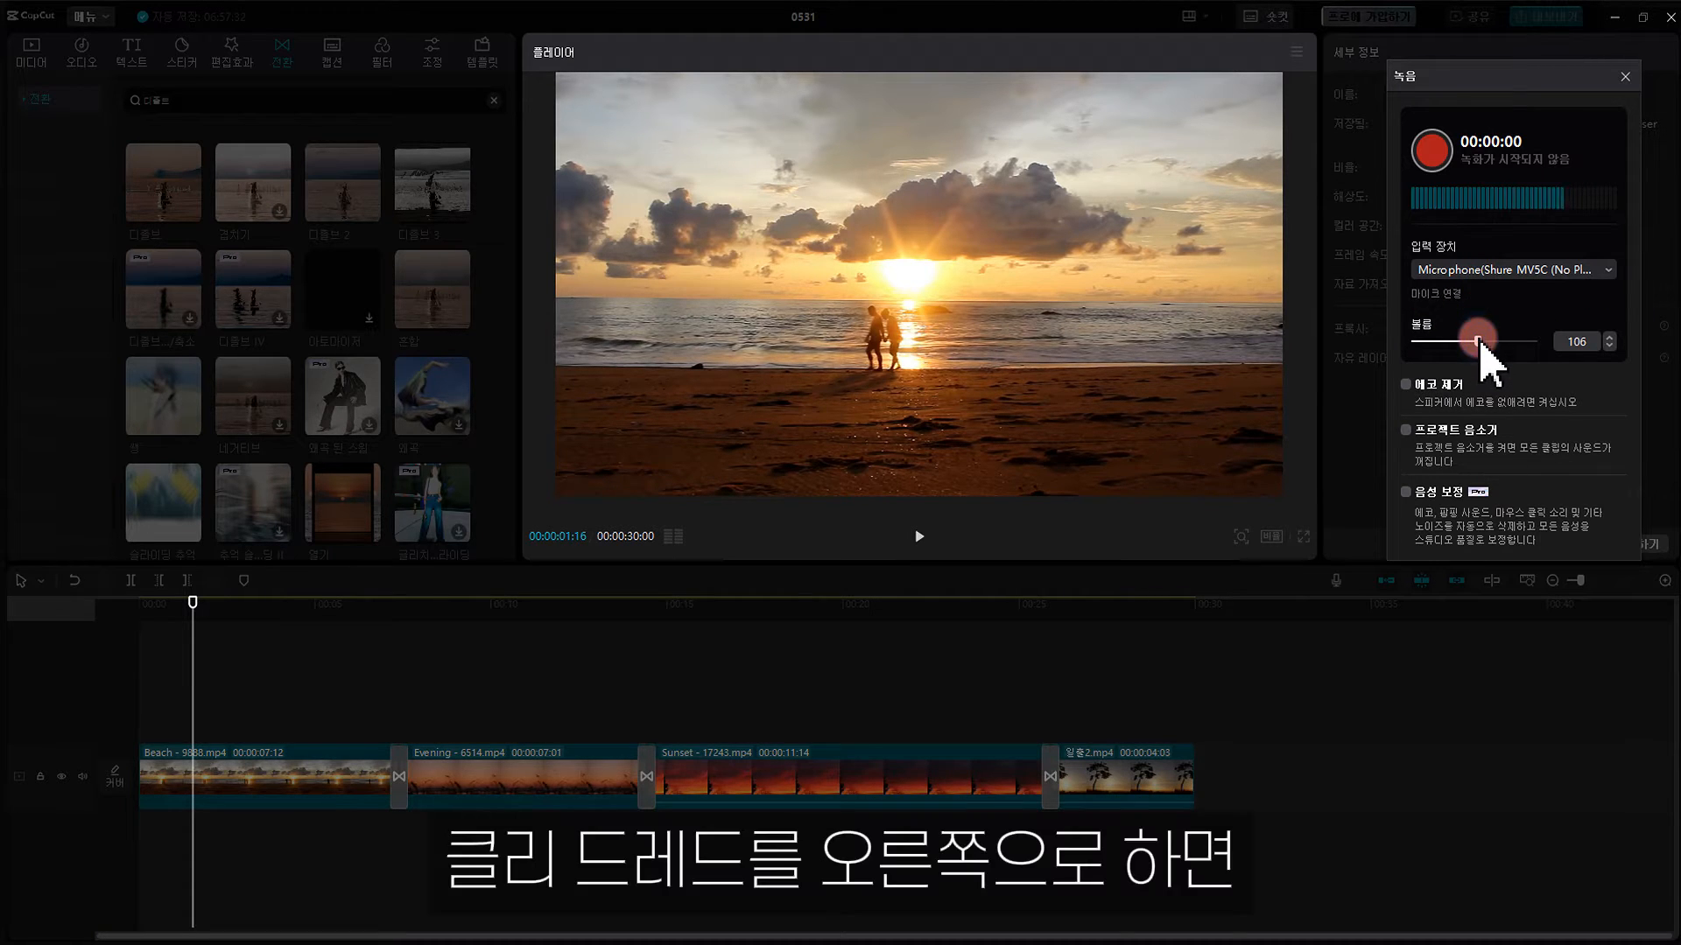
# Try a lower recording volume and set it back to 100.
pyautogui.moveTo(1494, 343); pyautogui.dragTo(1453, 350)
pyautogui.click(1580, 341)
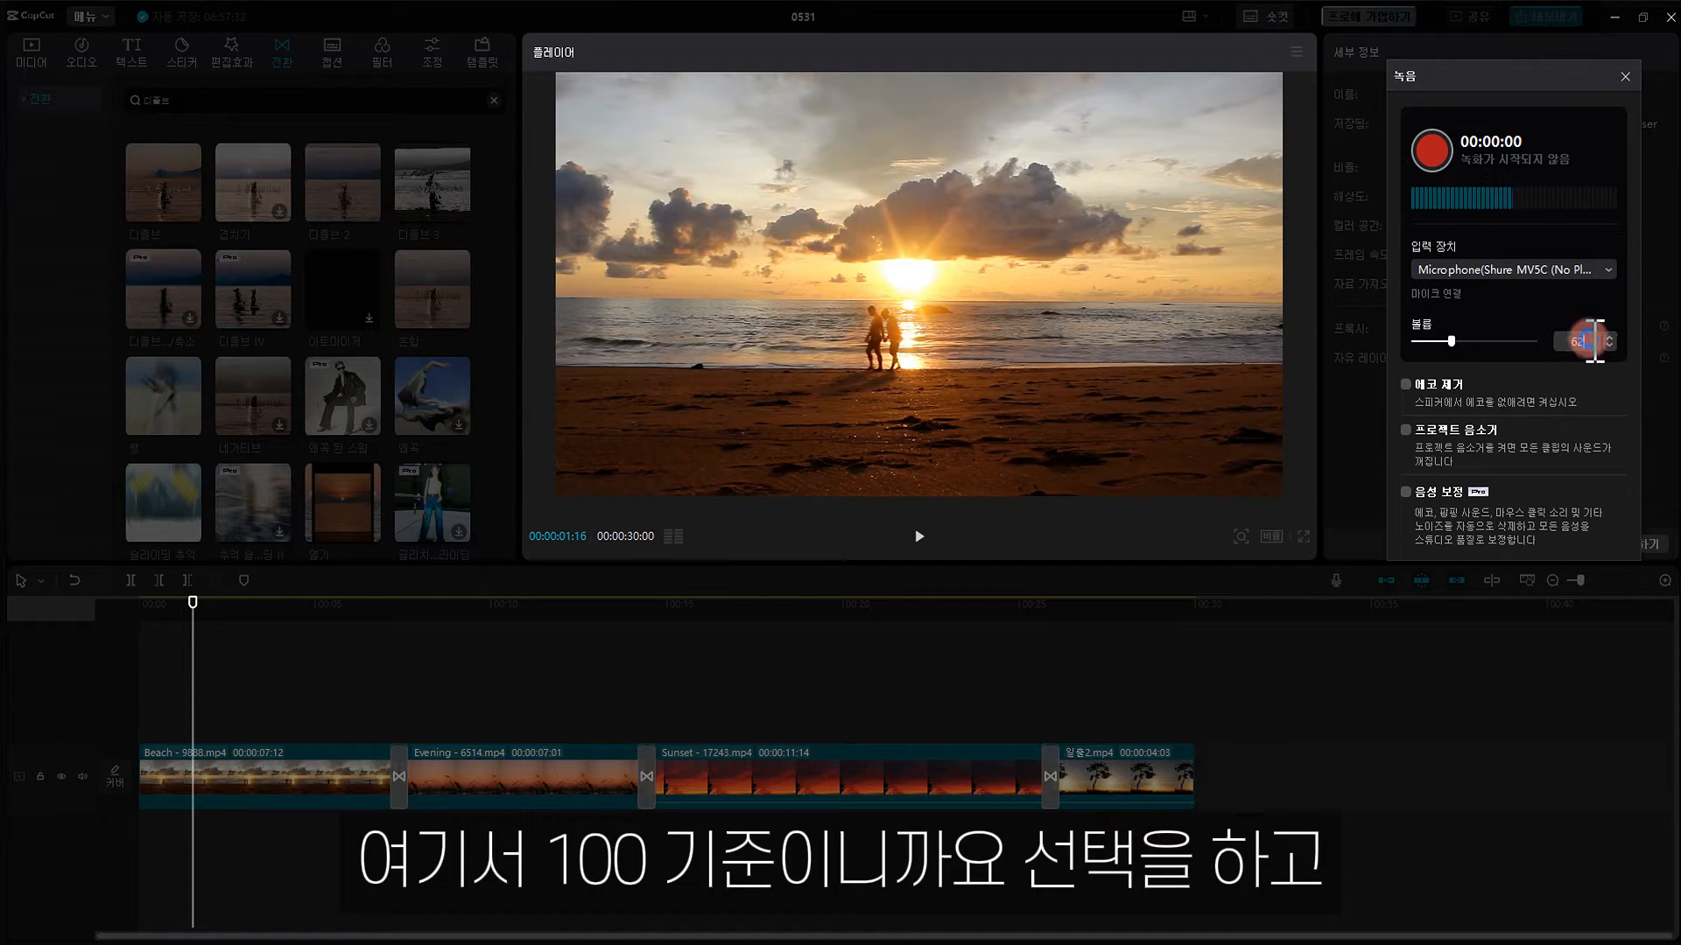
pyautogui.write('100')
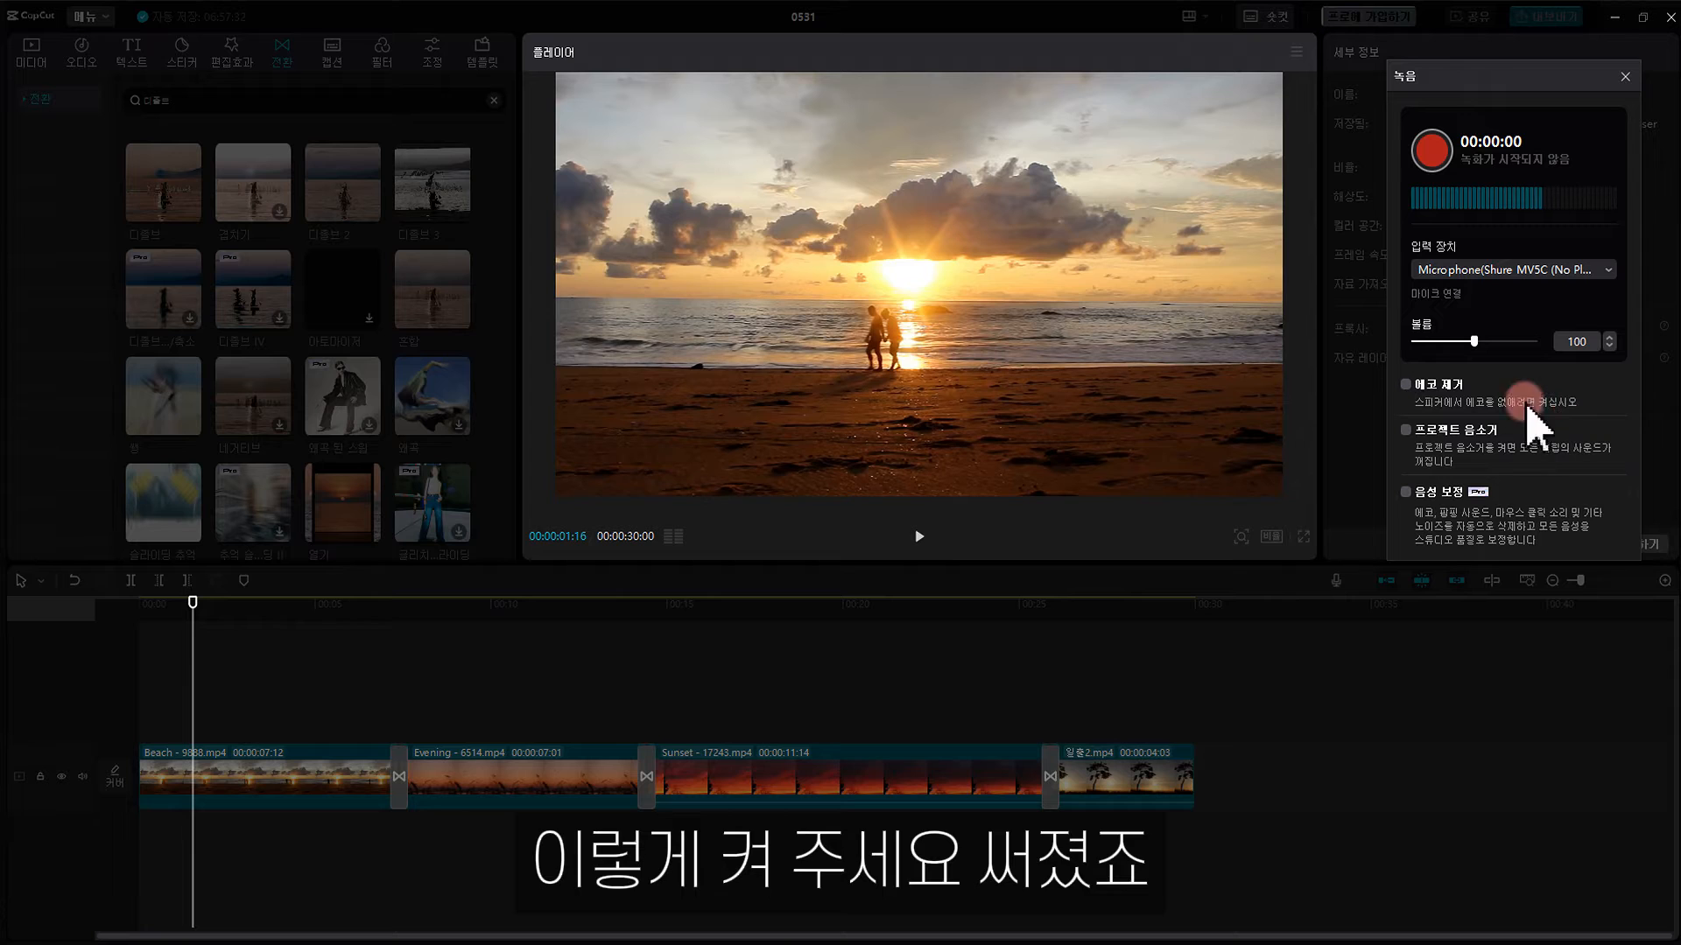
# Try the echo removal (에코 제거) and project mute (프로젝트 음소거) options, switching each on and off again.
pyautogui.click(1406, 385)
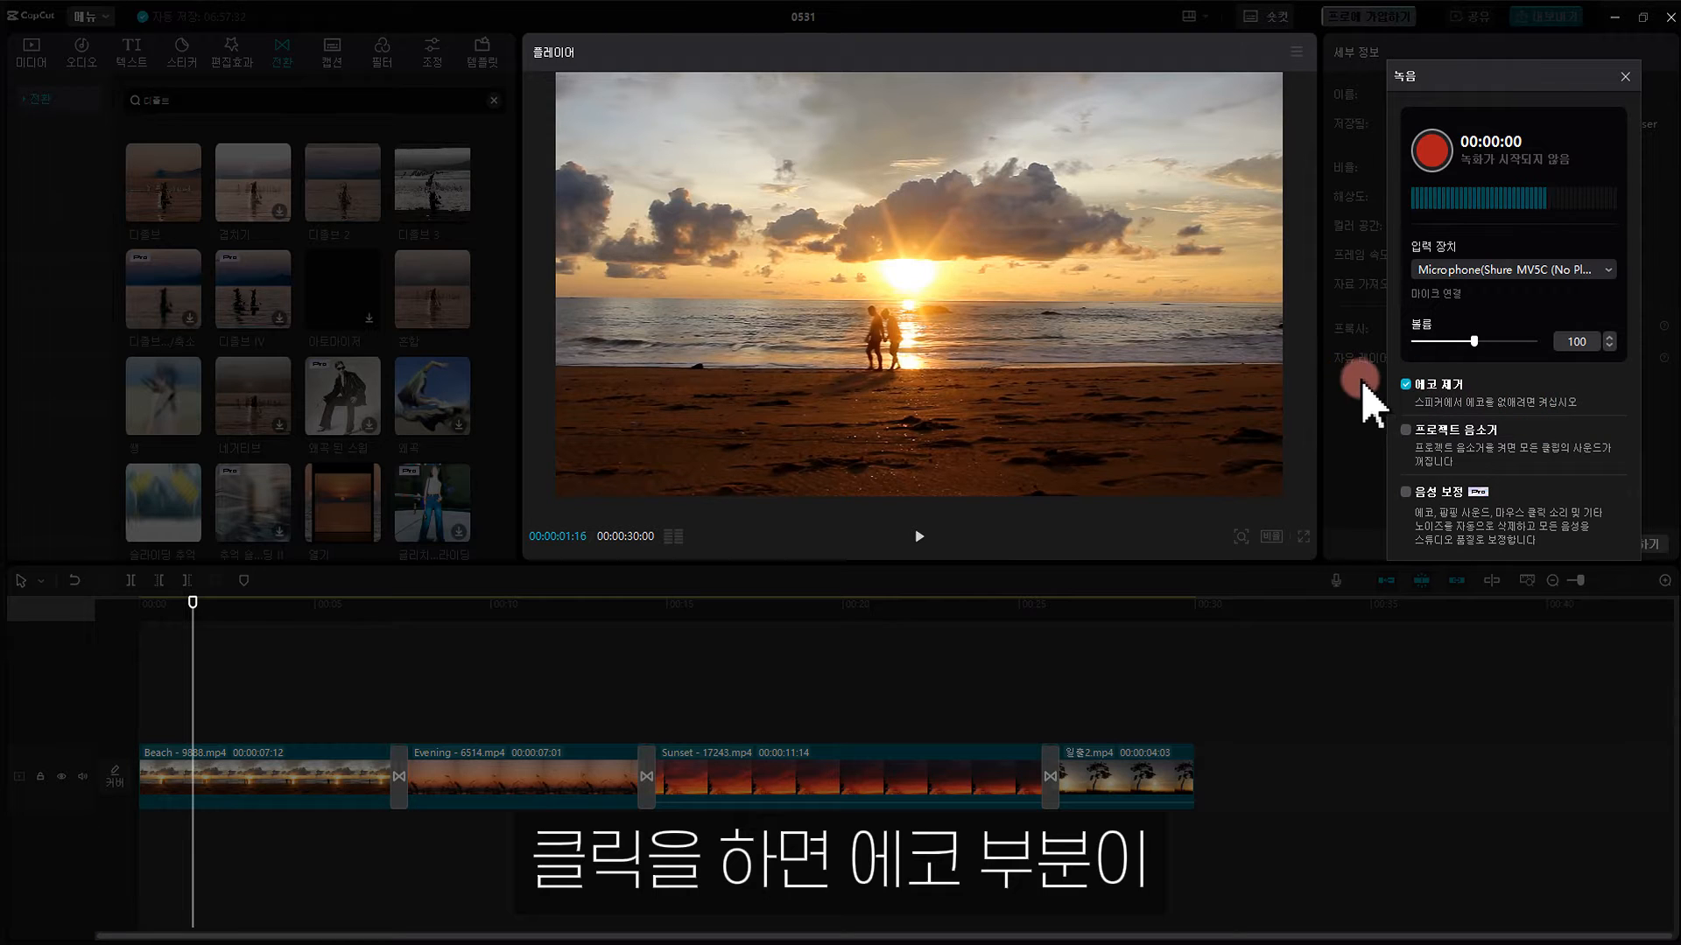
pyautogui.click(1406, 385)
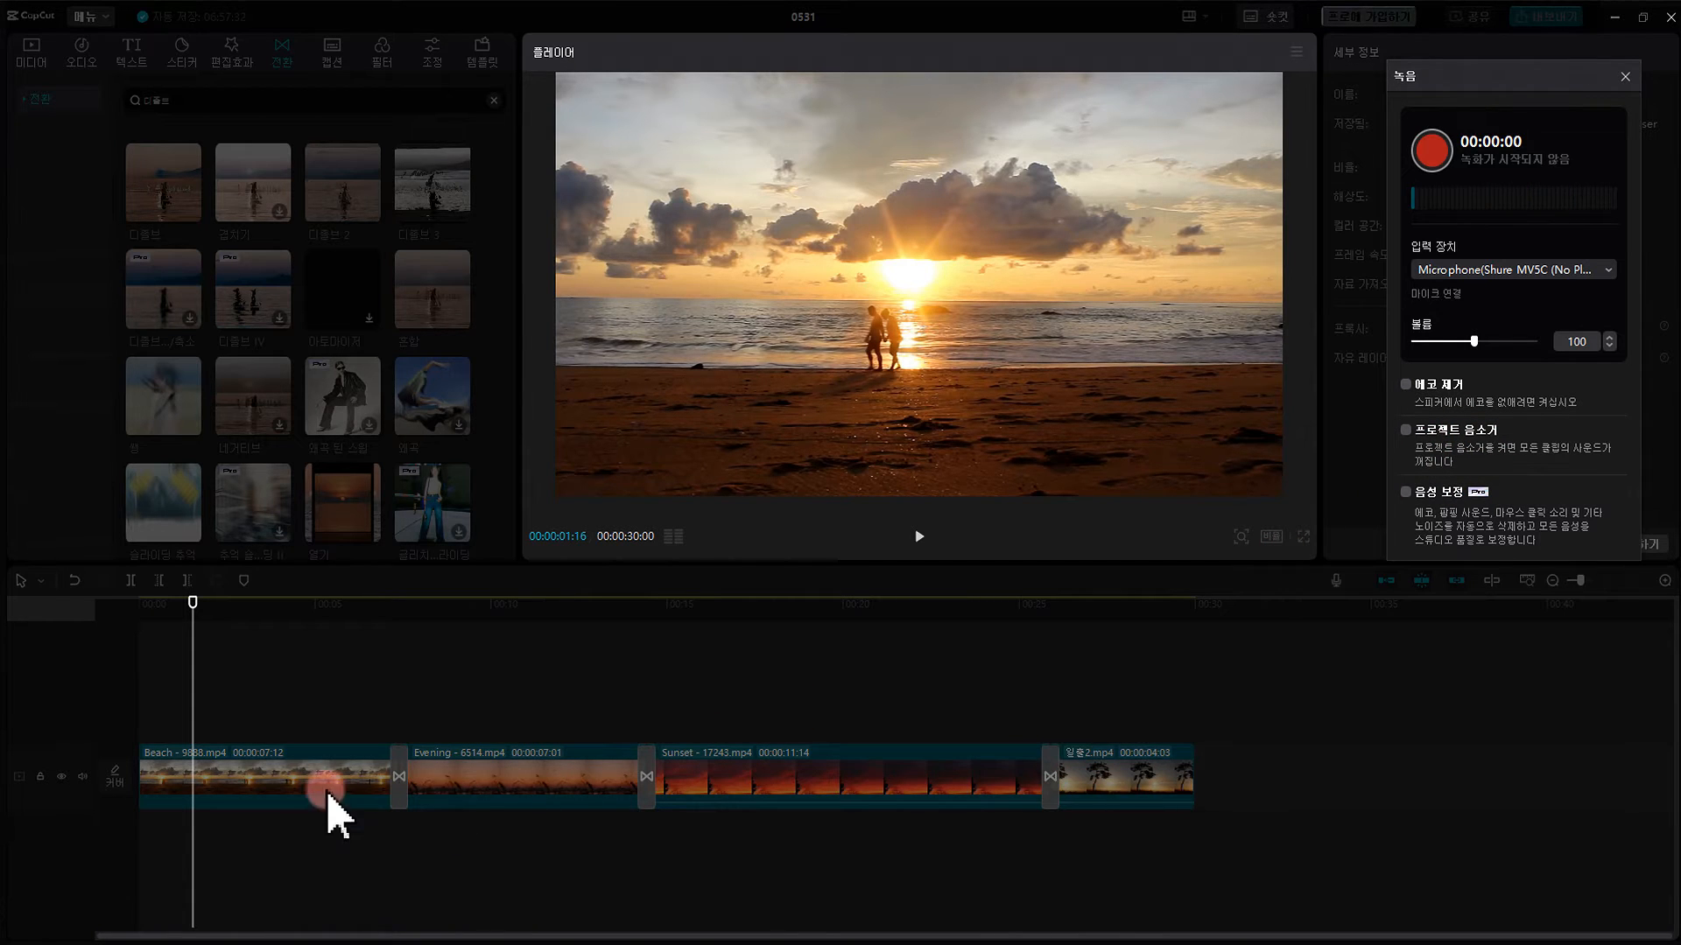
pyautogui.click(1407, 432)
pyautogui.click(1407, 431)
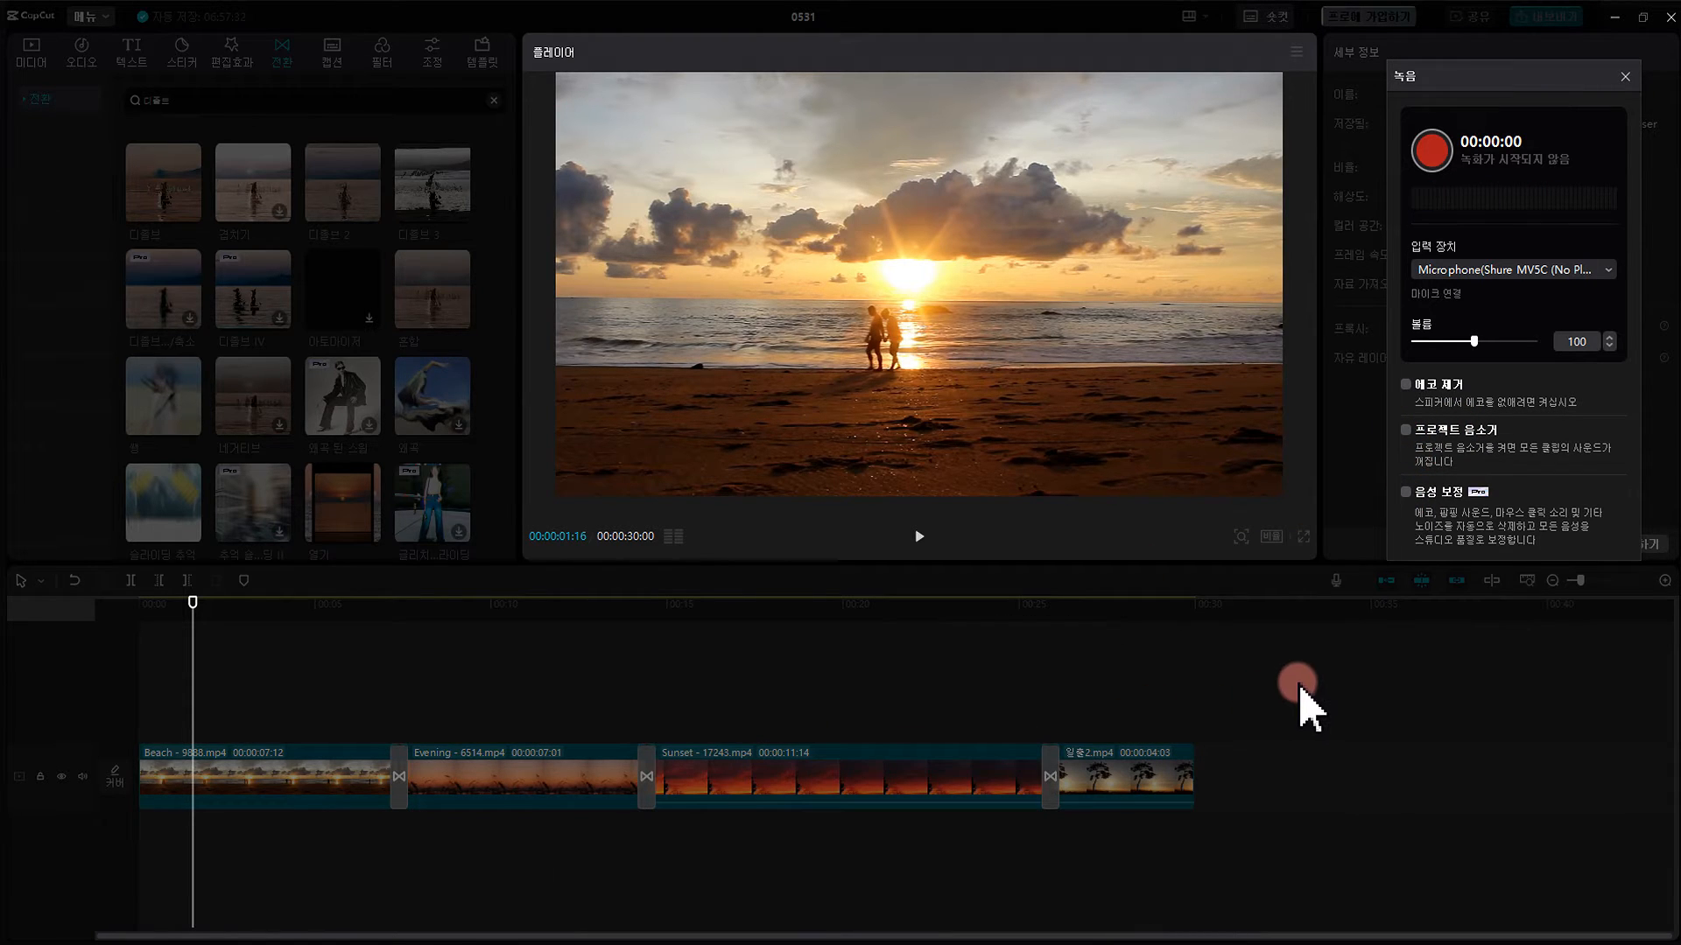
# Record a voice-over from the start of the timeline through the end of the last clip, and close the recorder.
pyautogui.moveTo(194, 603); pyautogui.dragTo(139, 602)
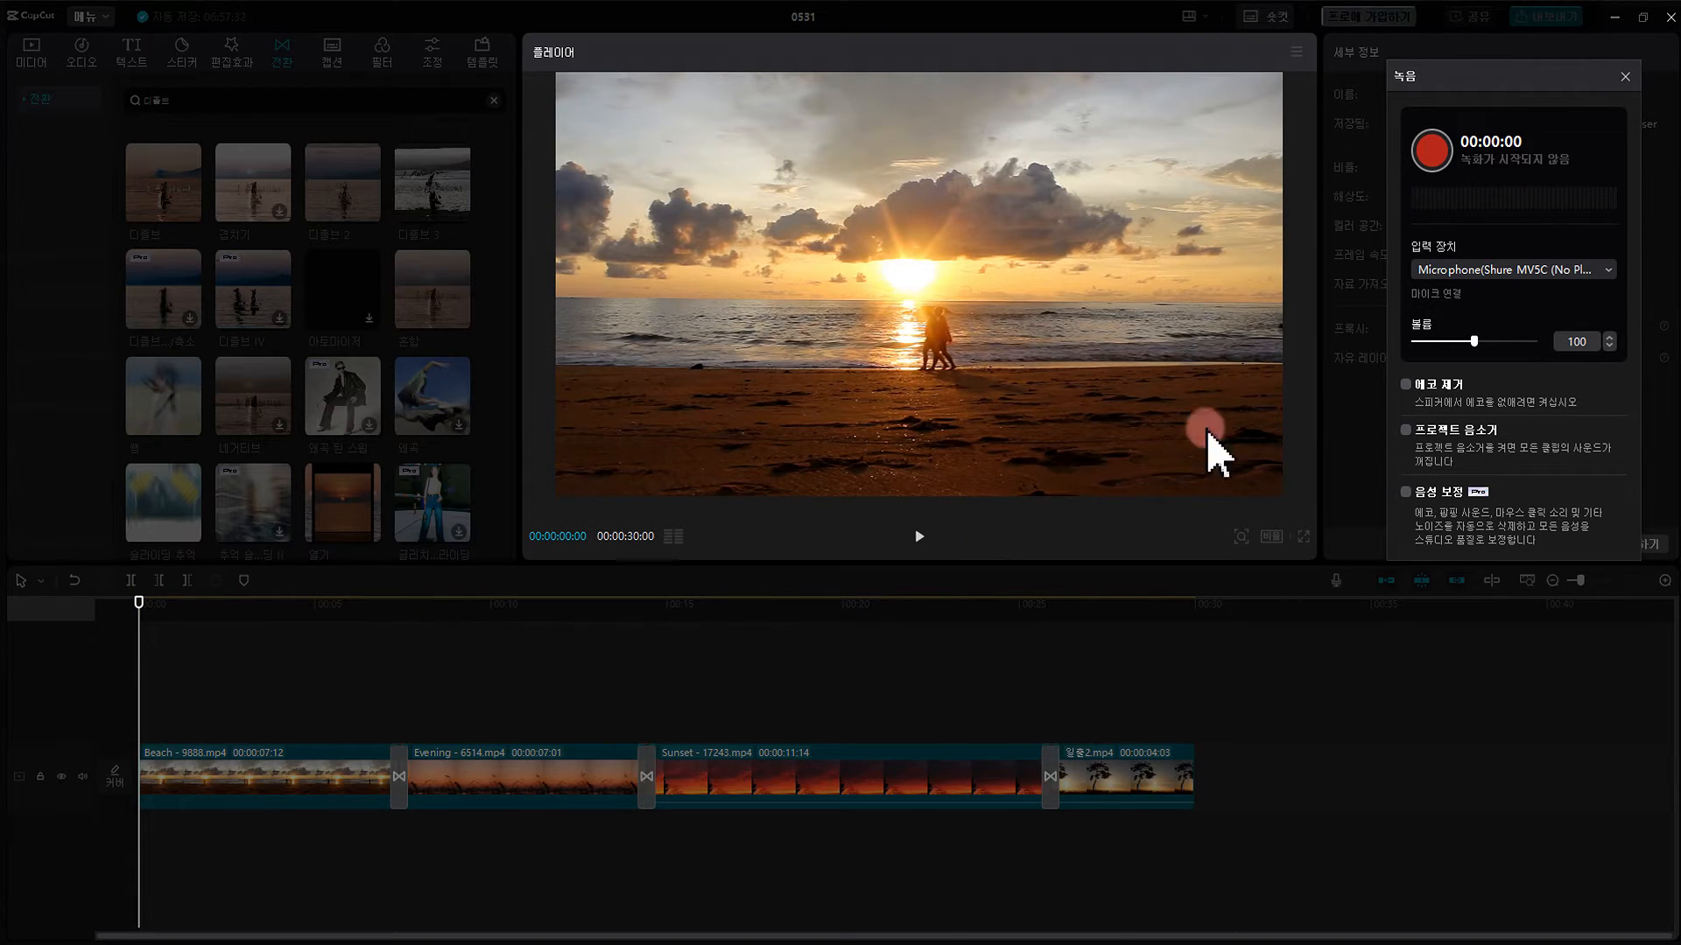
pyautogui.click(1433, 153)
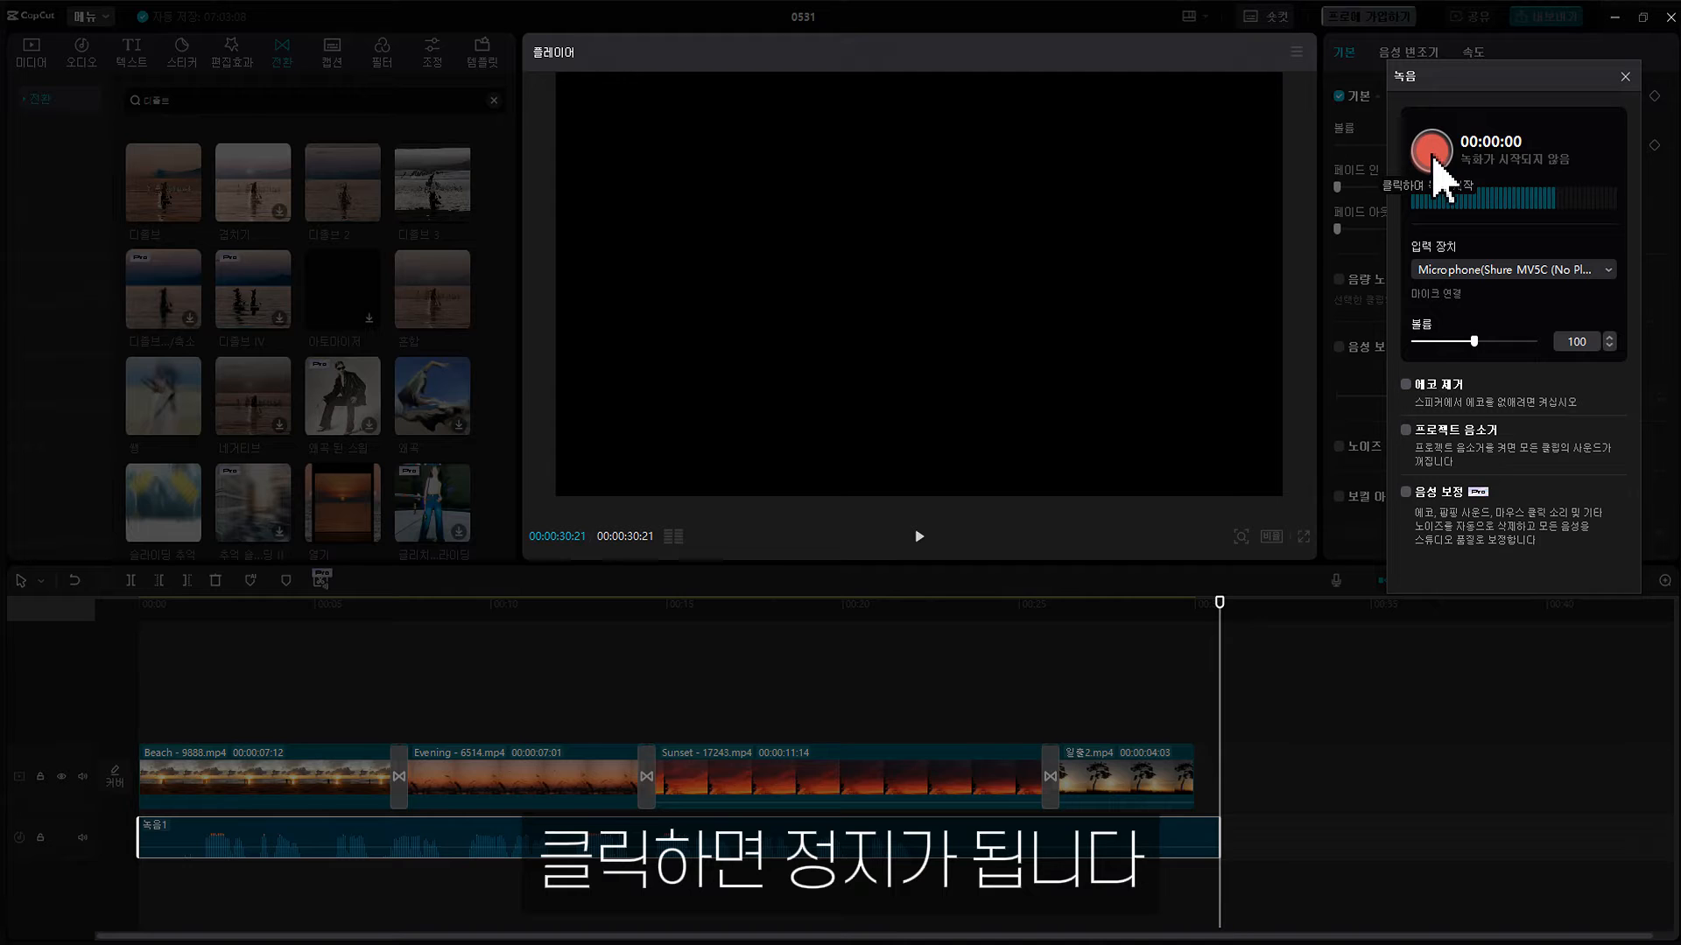
pyautogui.click(1626, 77)
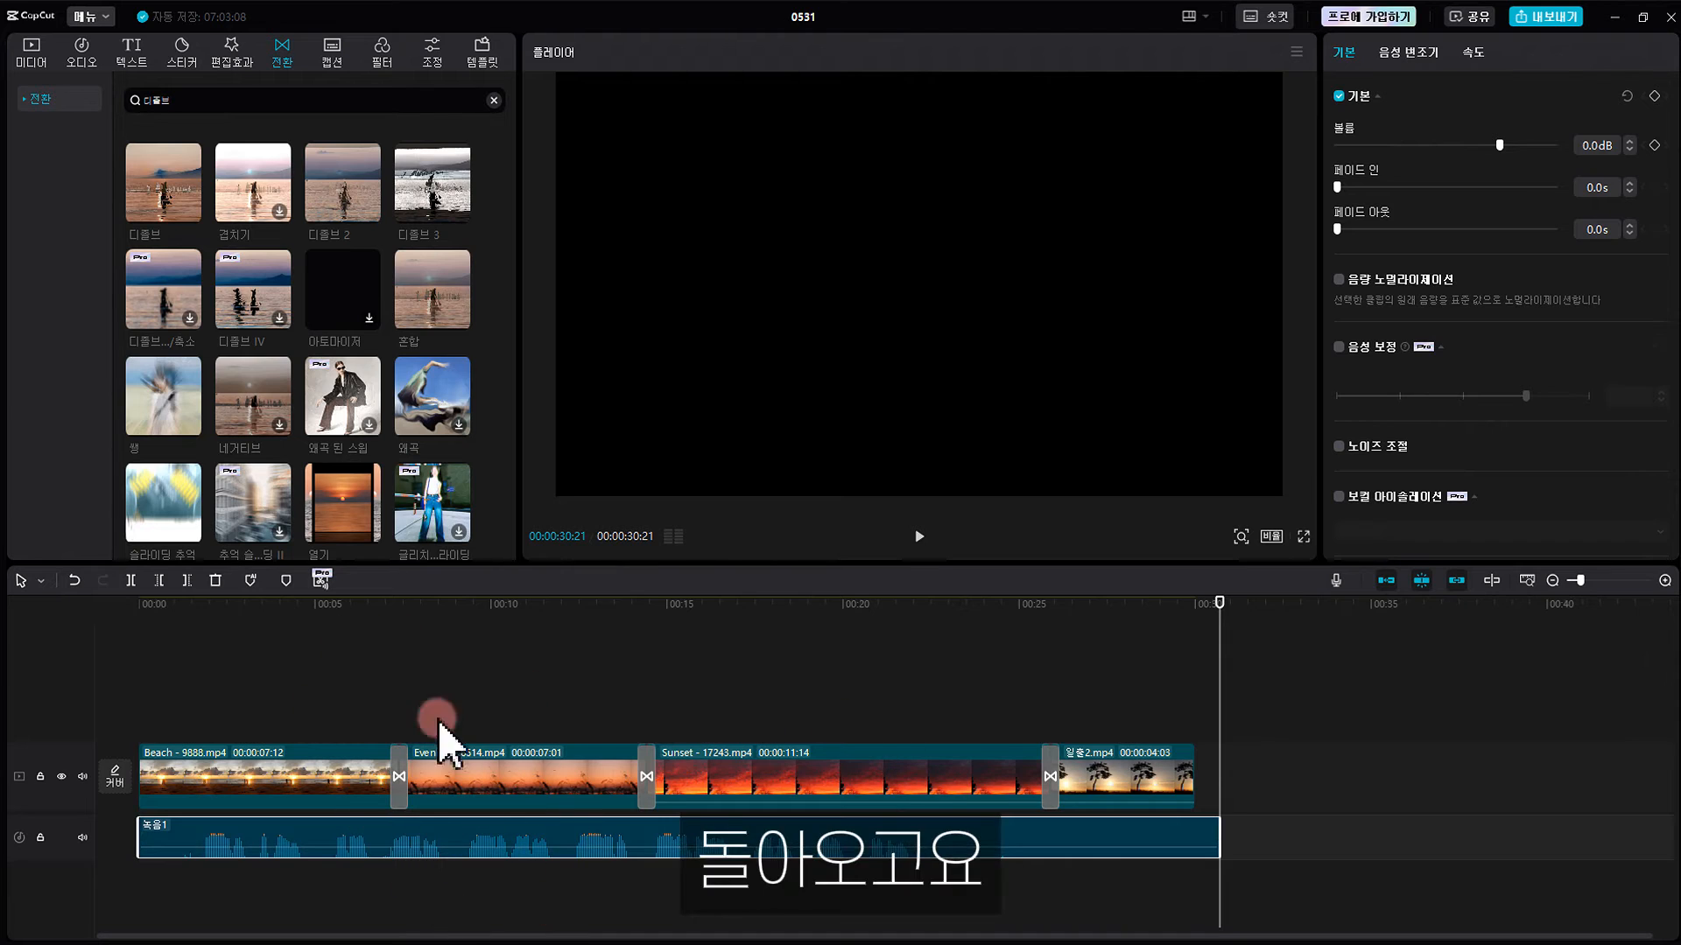
# Check the new recording in the project's media and play the timeline from the start to hear the voice-over.
pyautogui.click(40, 63)
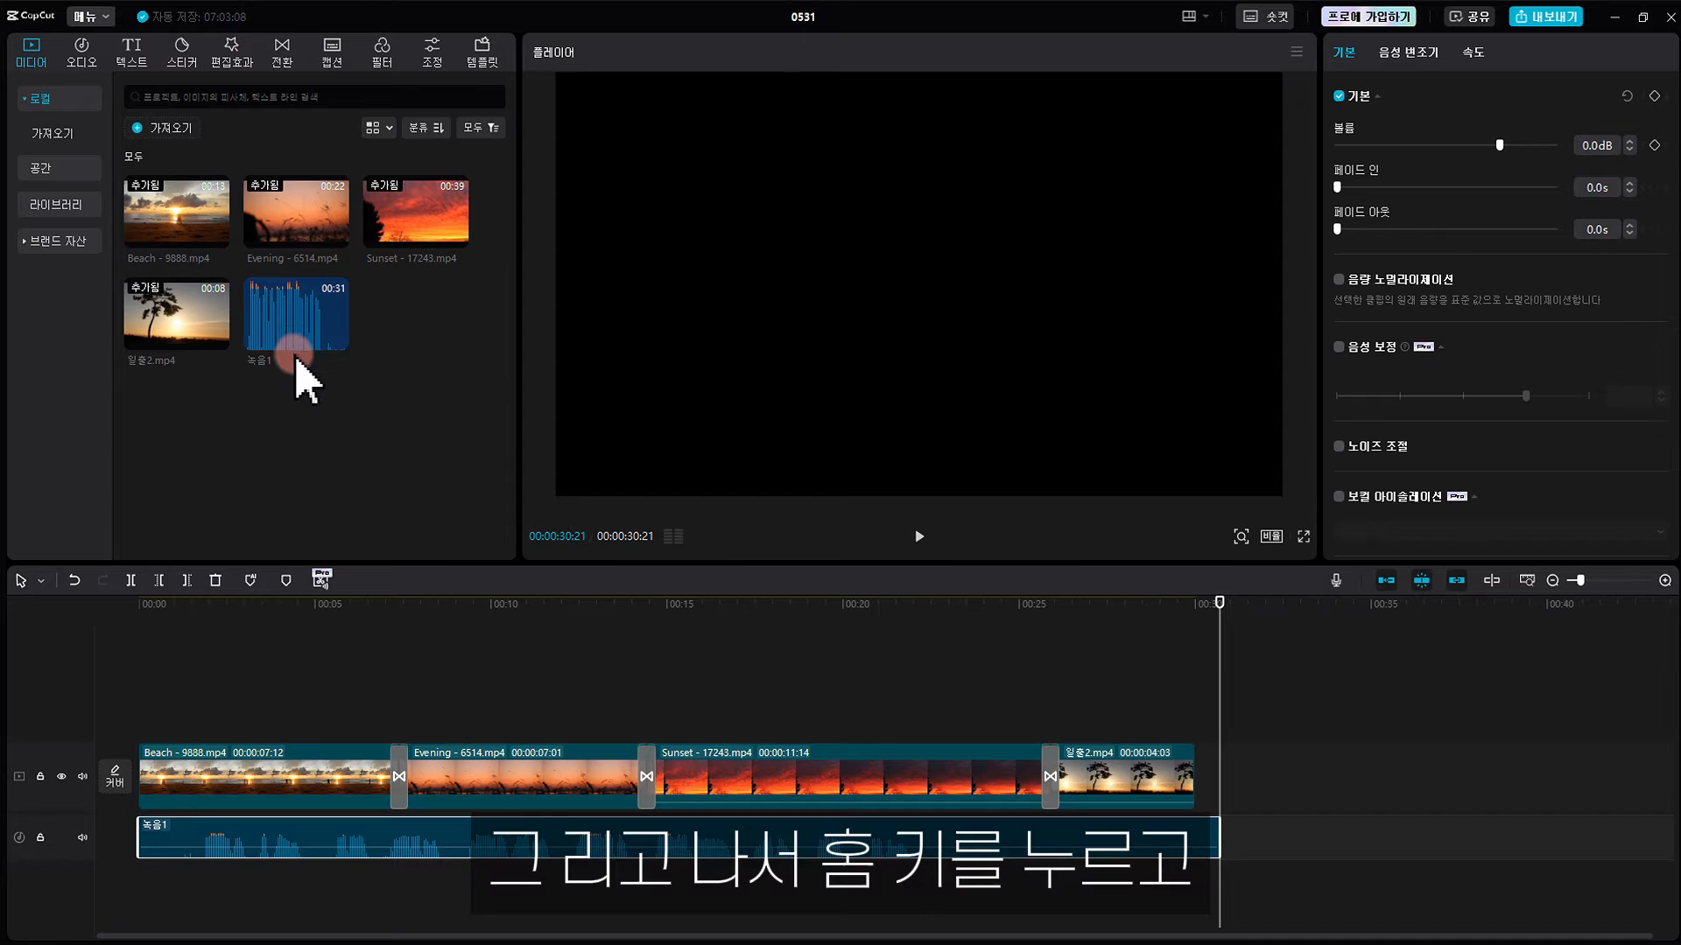
pyautogui.press('Home')
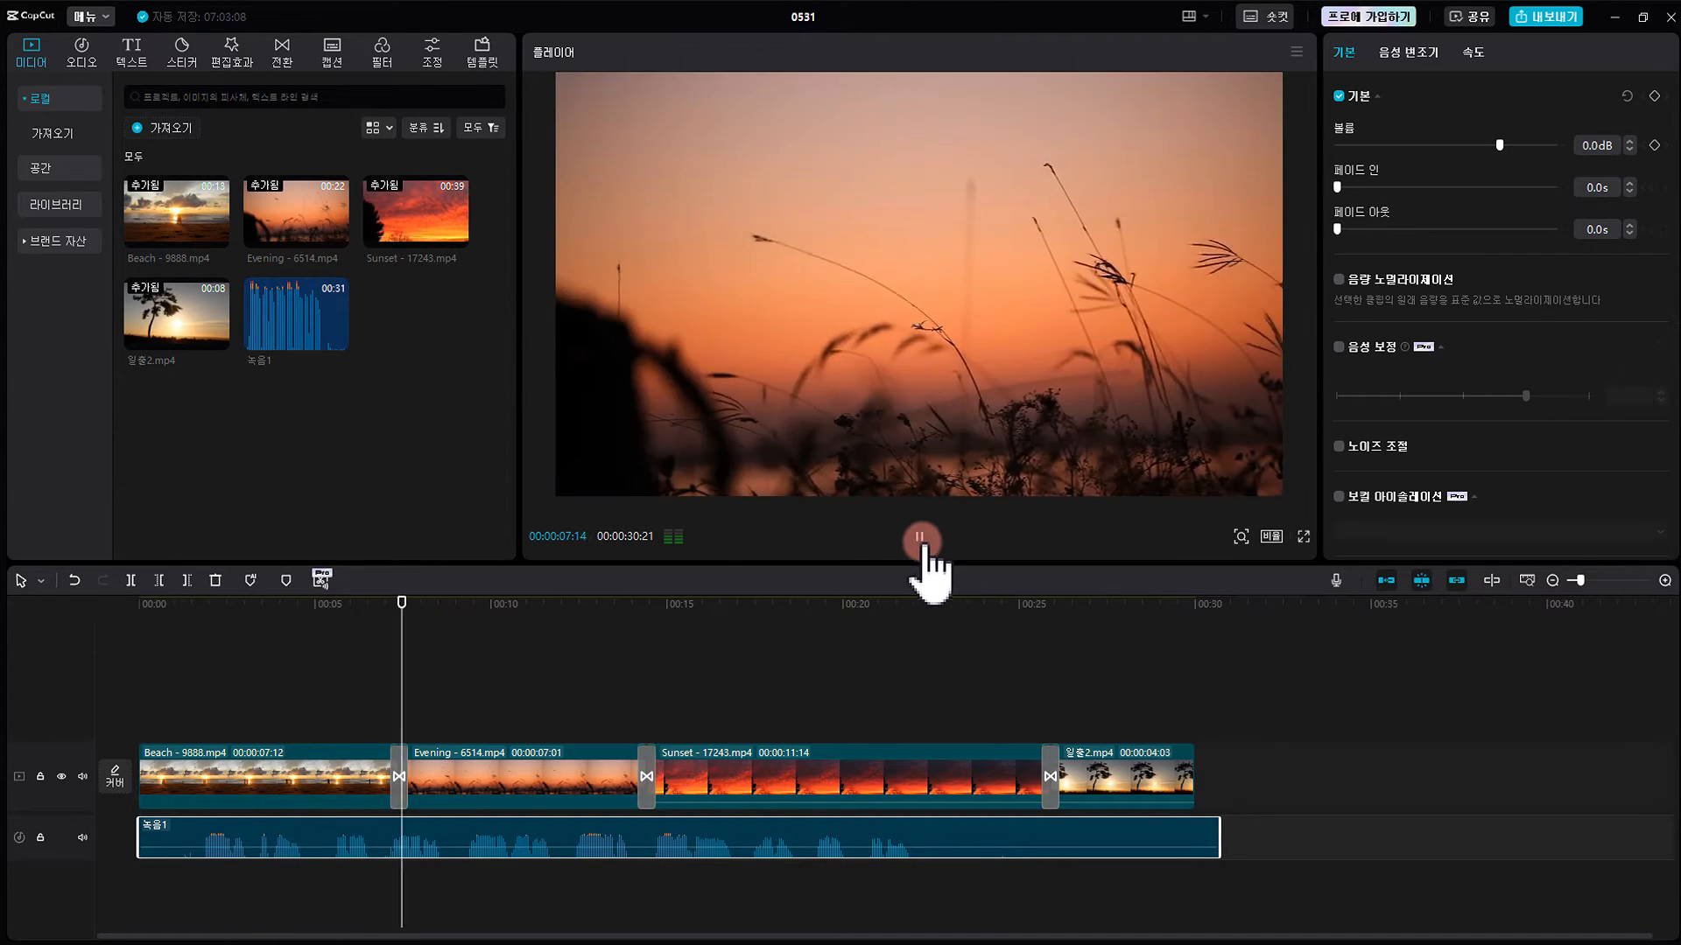
pyautogui.press('space')
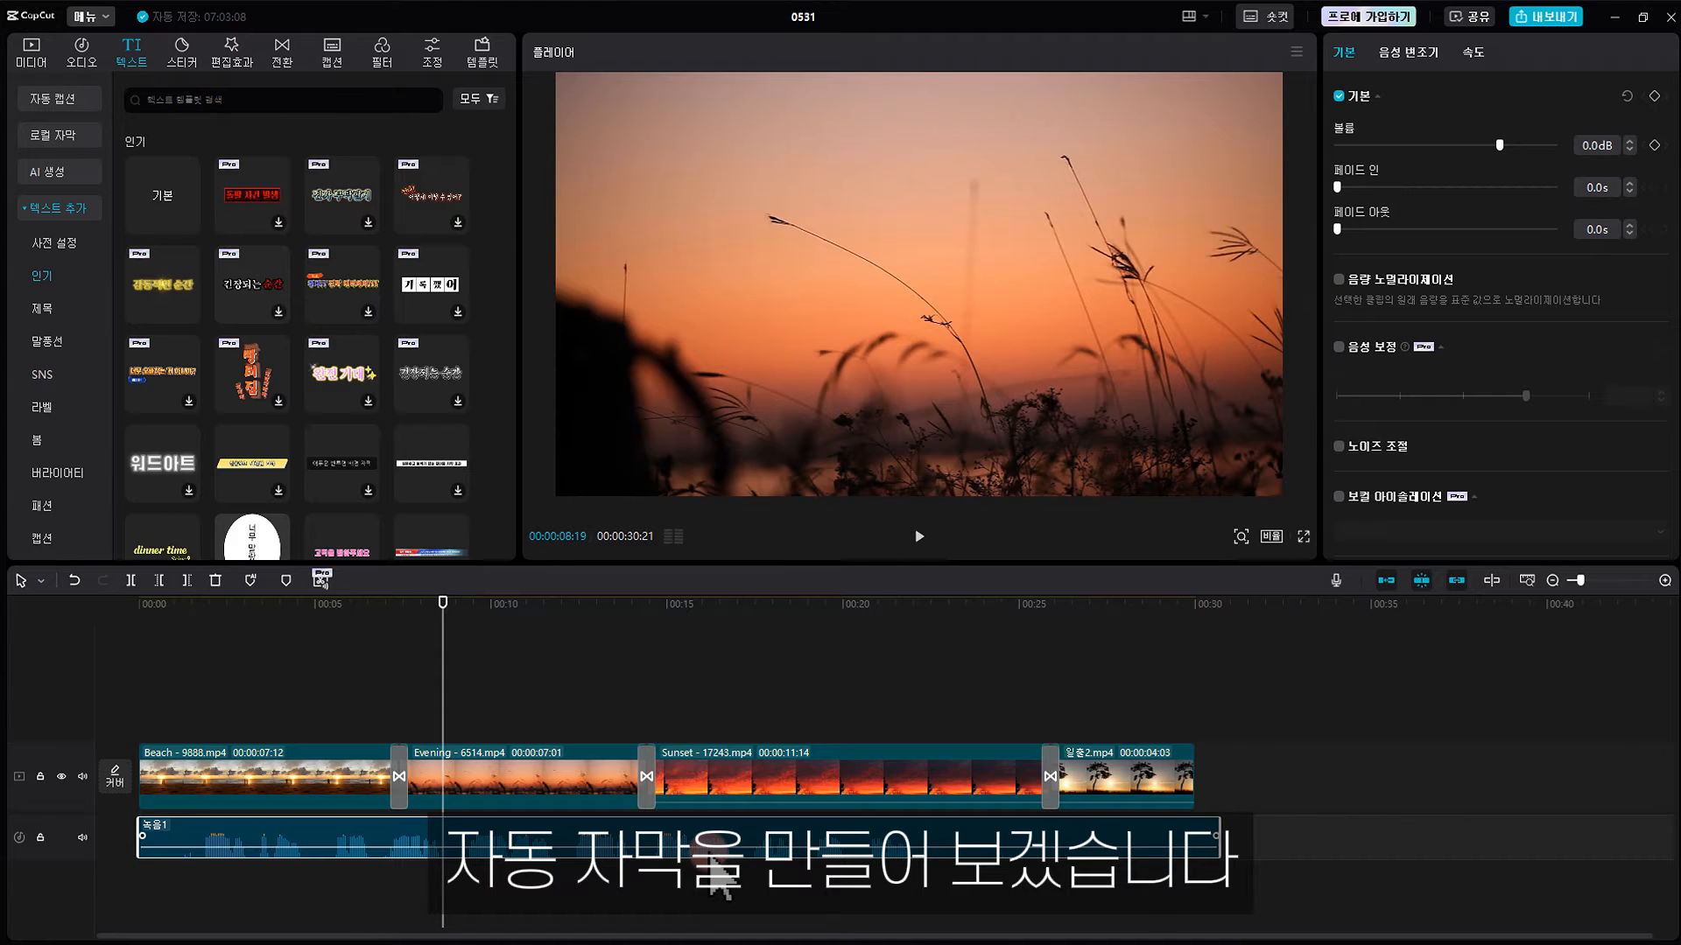
pyautogui.click(35, 52)
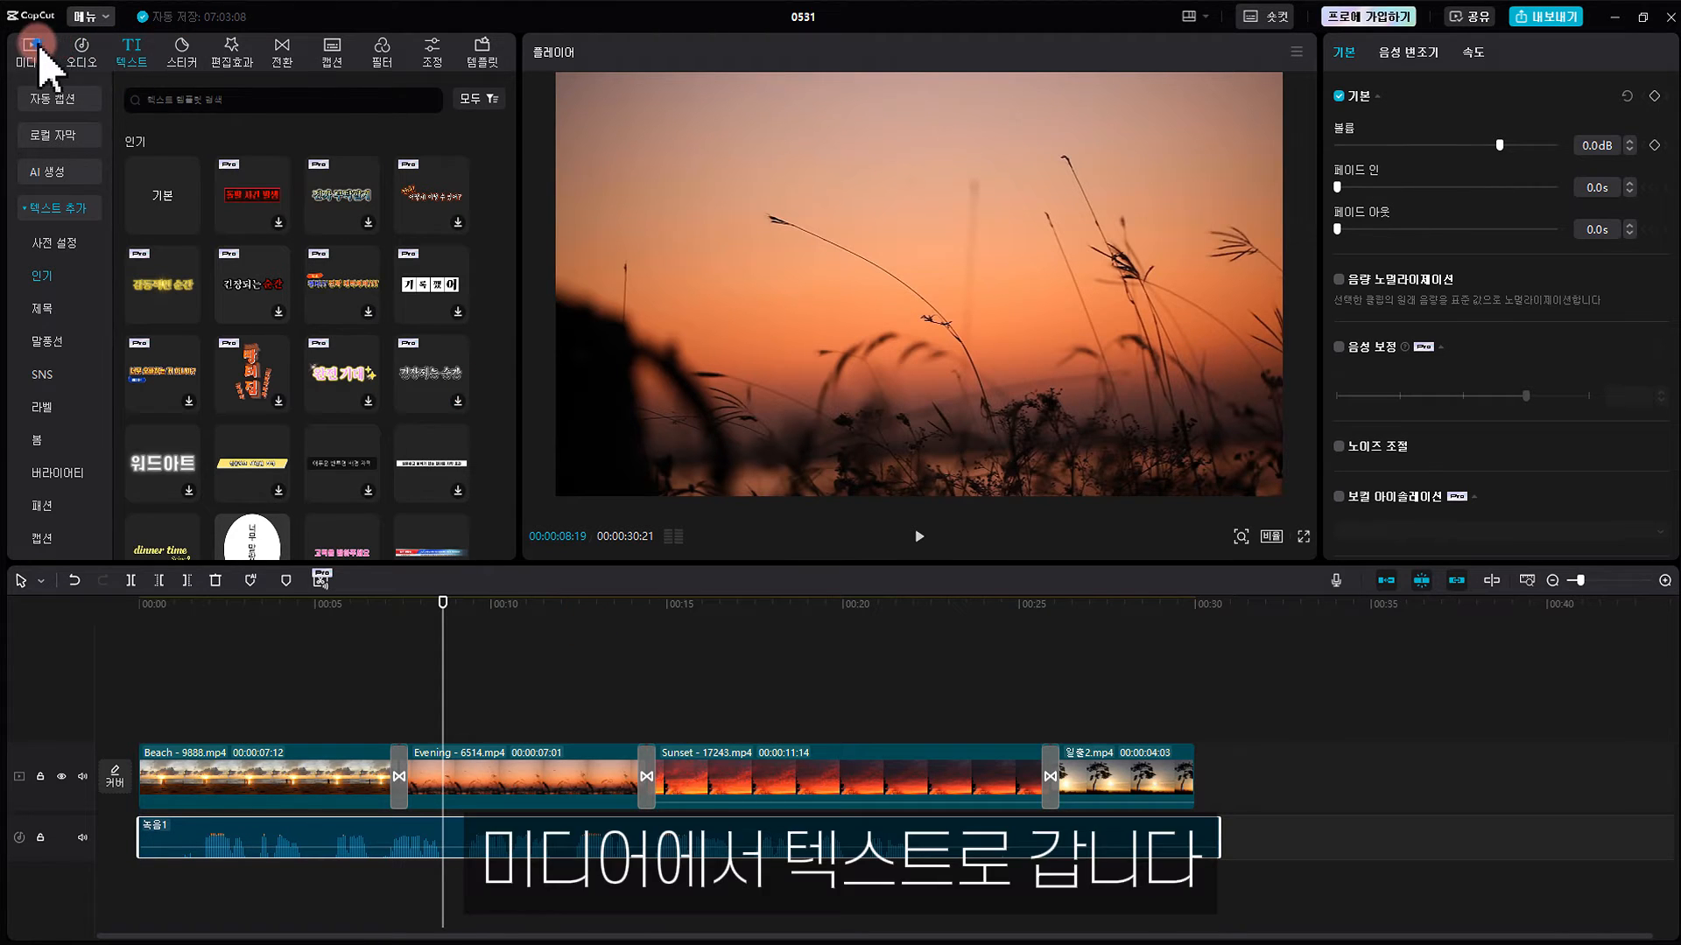
# Generate automatic captions (자동 캡션) from the voice-over with Korean (한국어) as the source language.
pyautogui.click(133, 54)
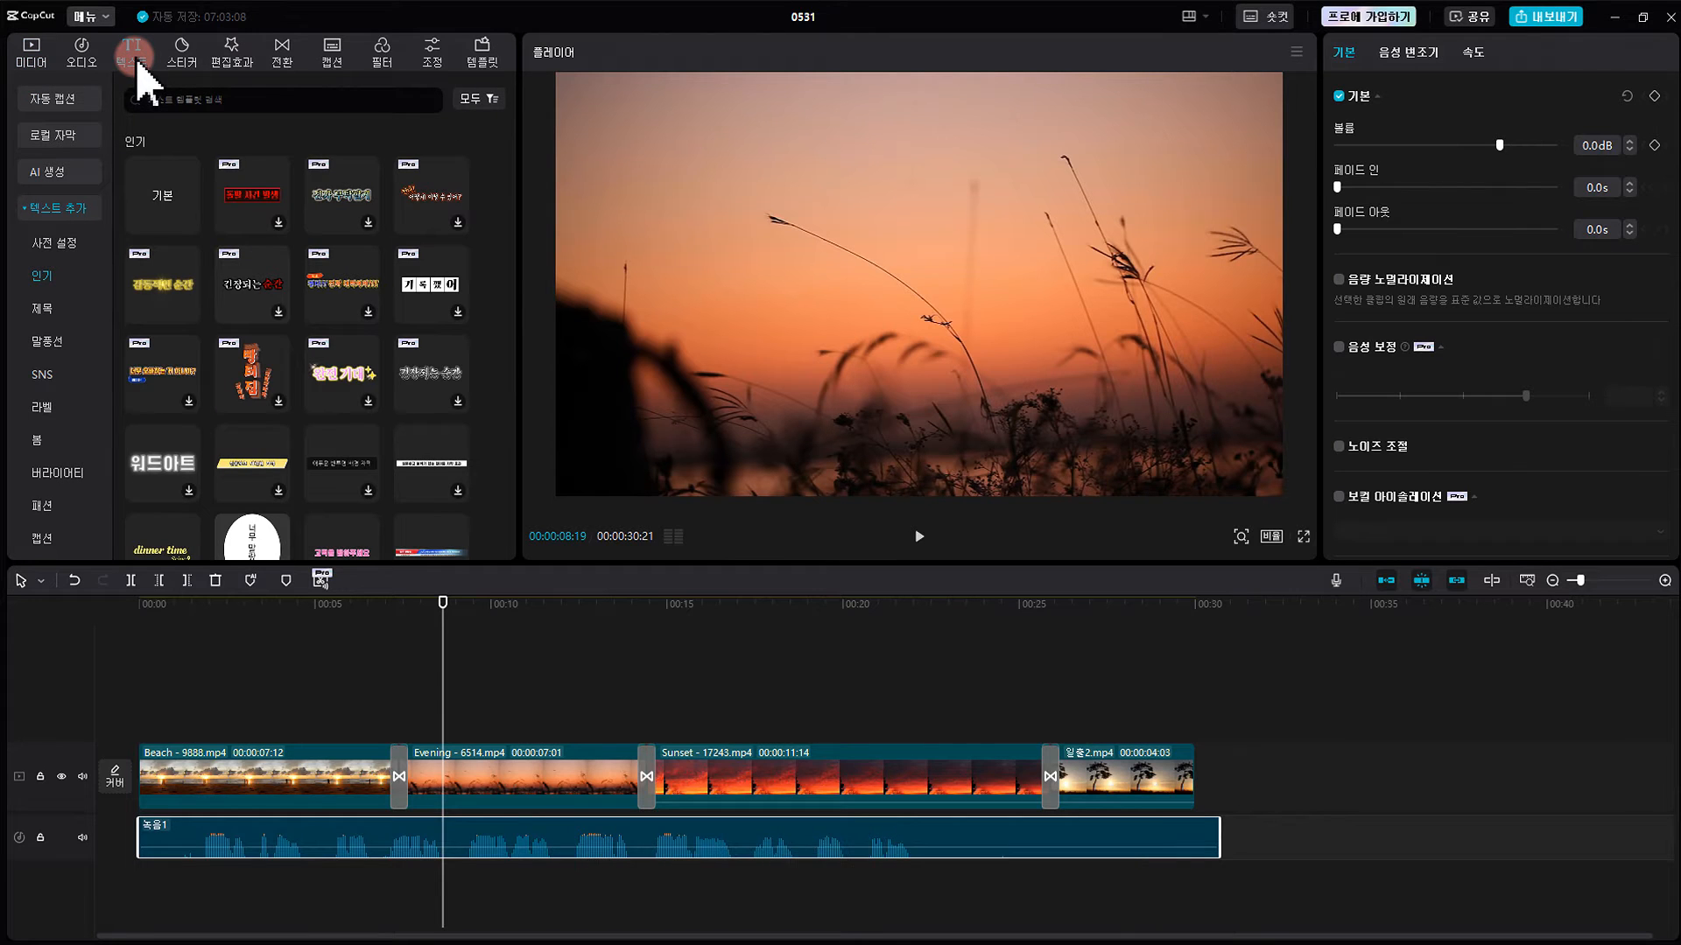
pyautogui.click(55, 103)
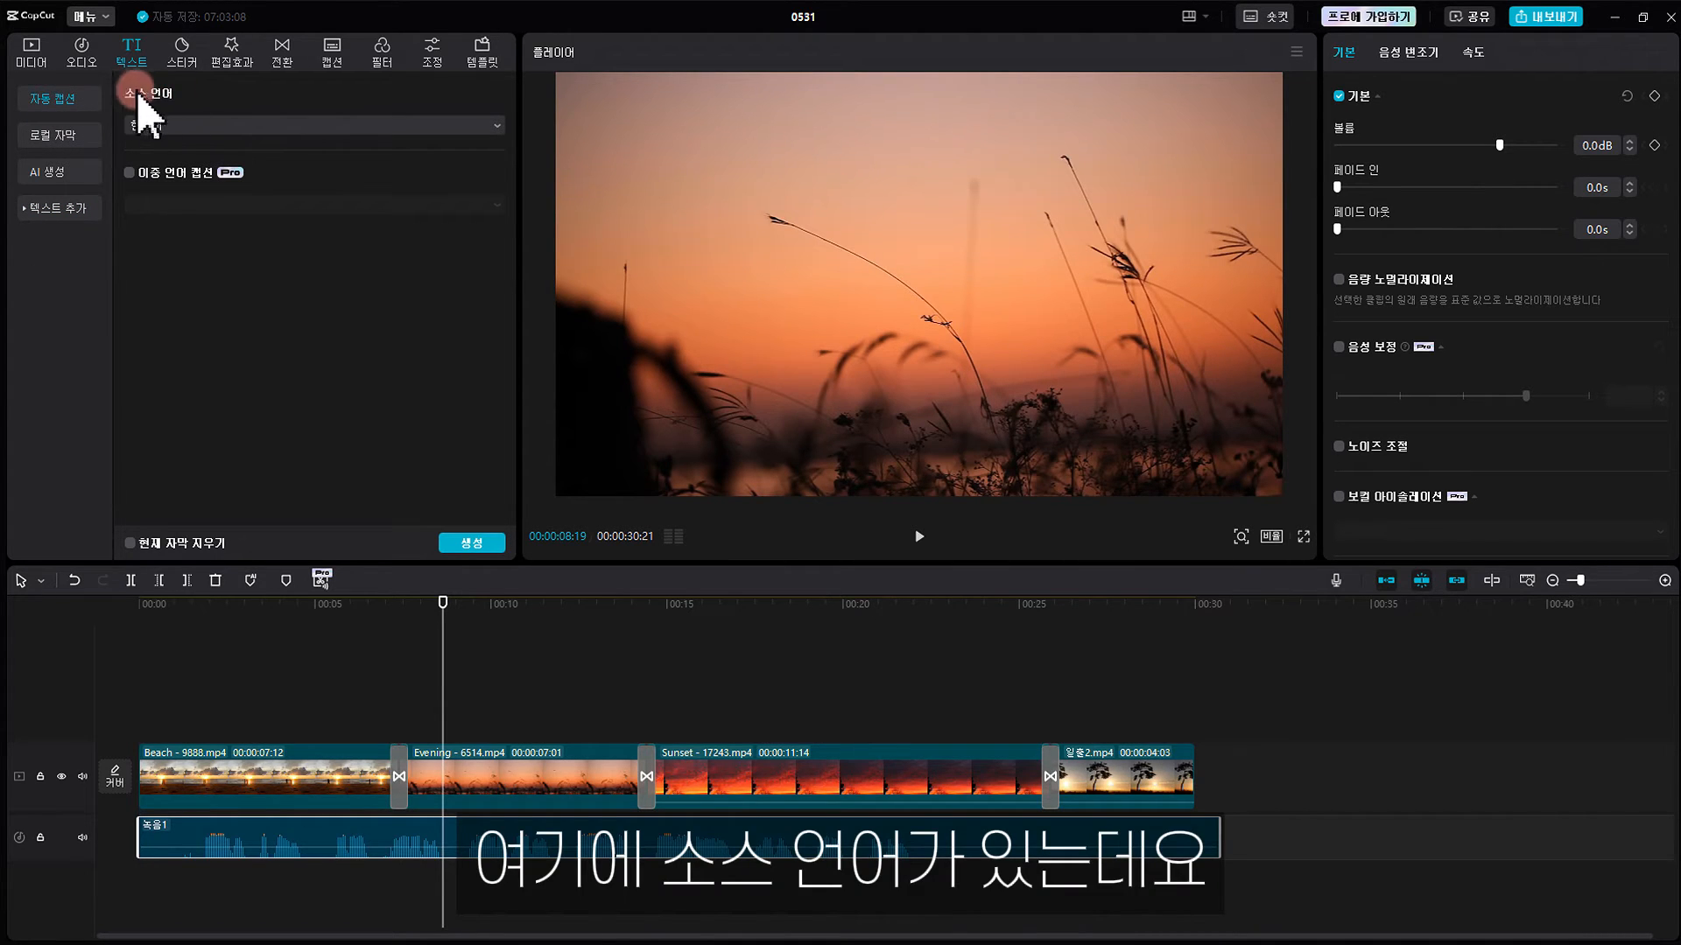
pyautogui.click(207, 124)
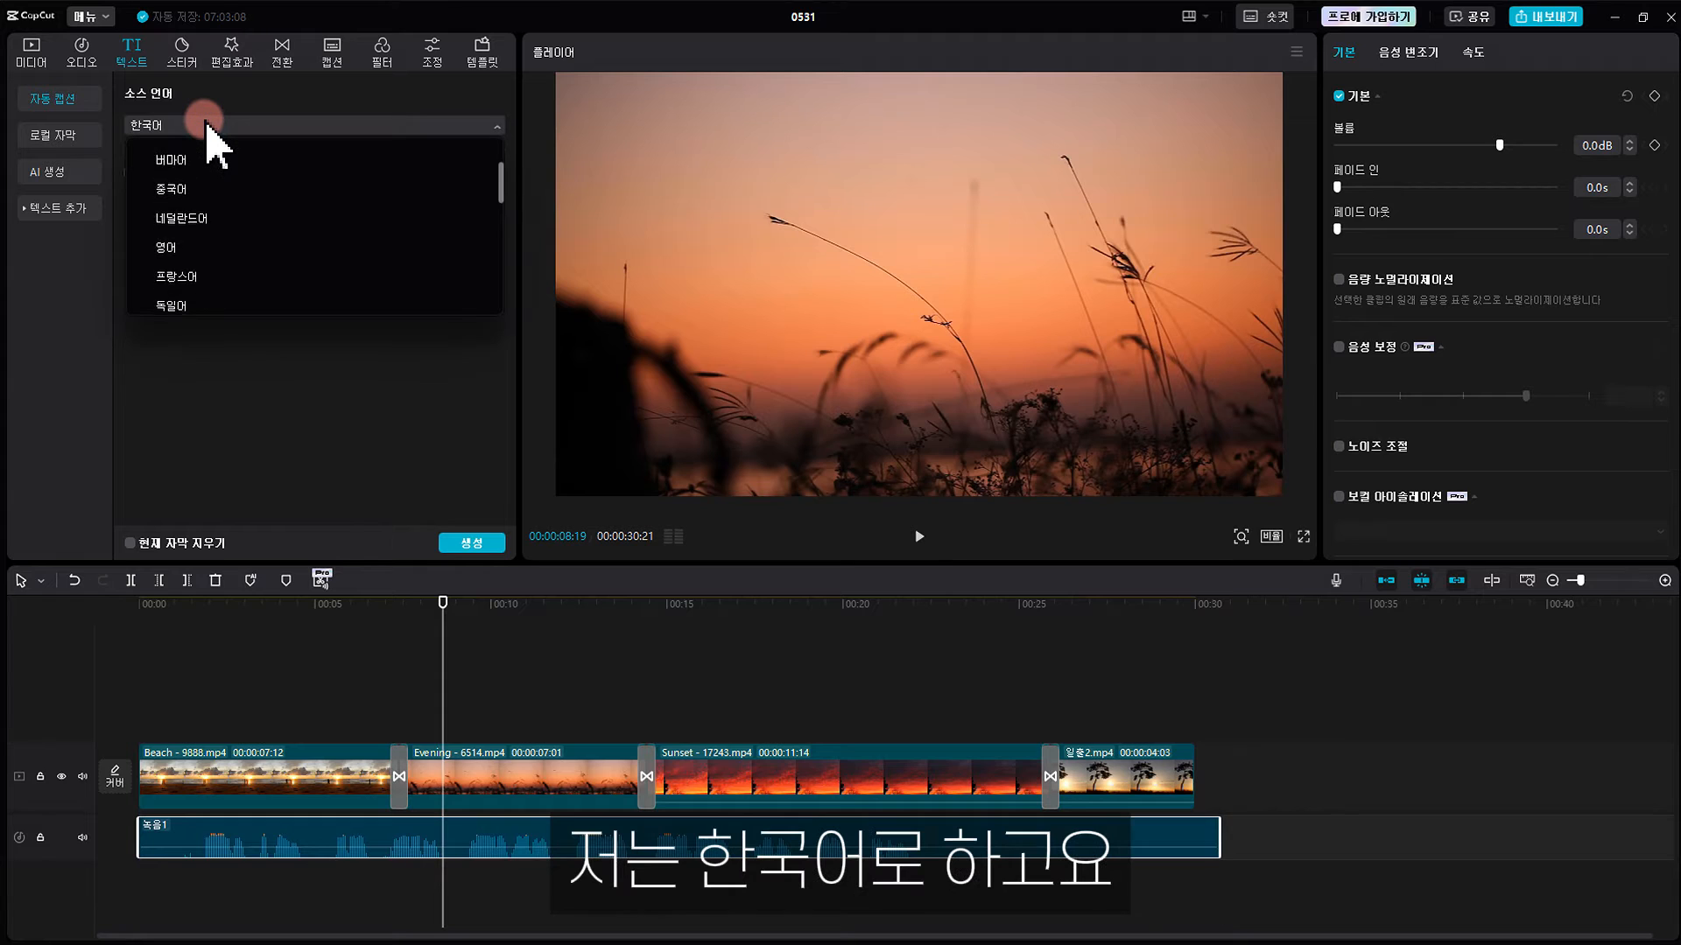
pyautogui.click(208, 124)
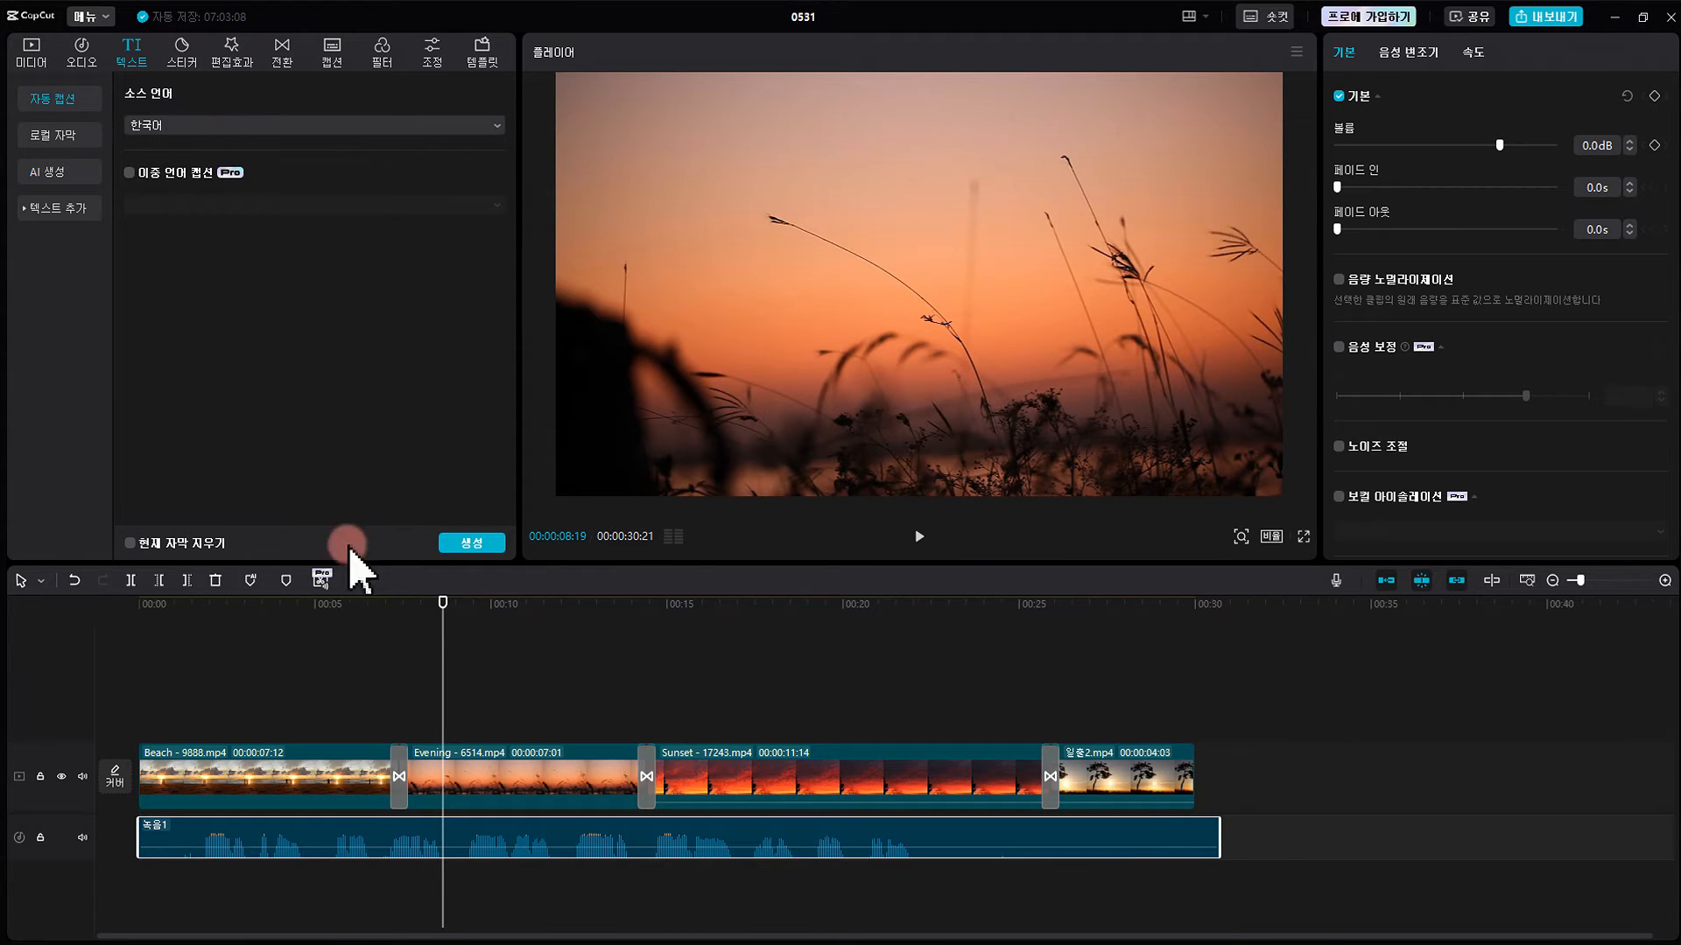
pyautogui.click(477, 543)
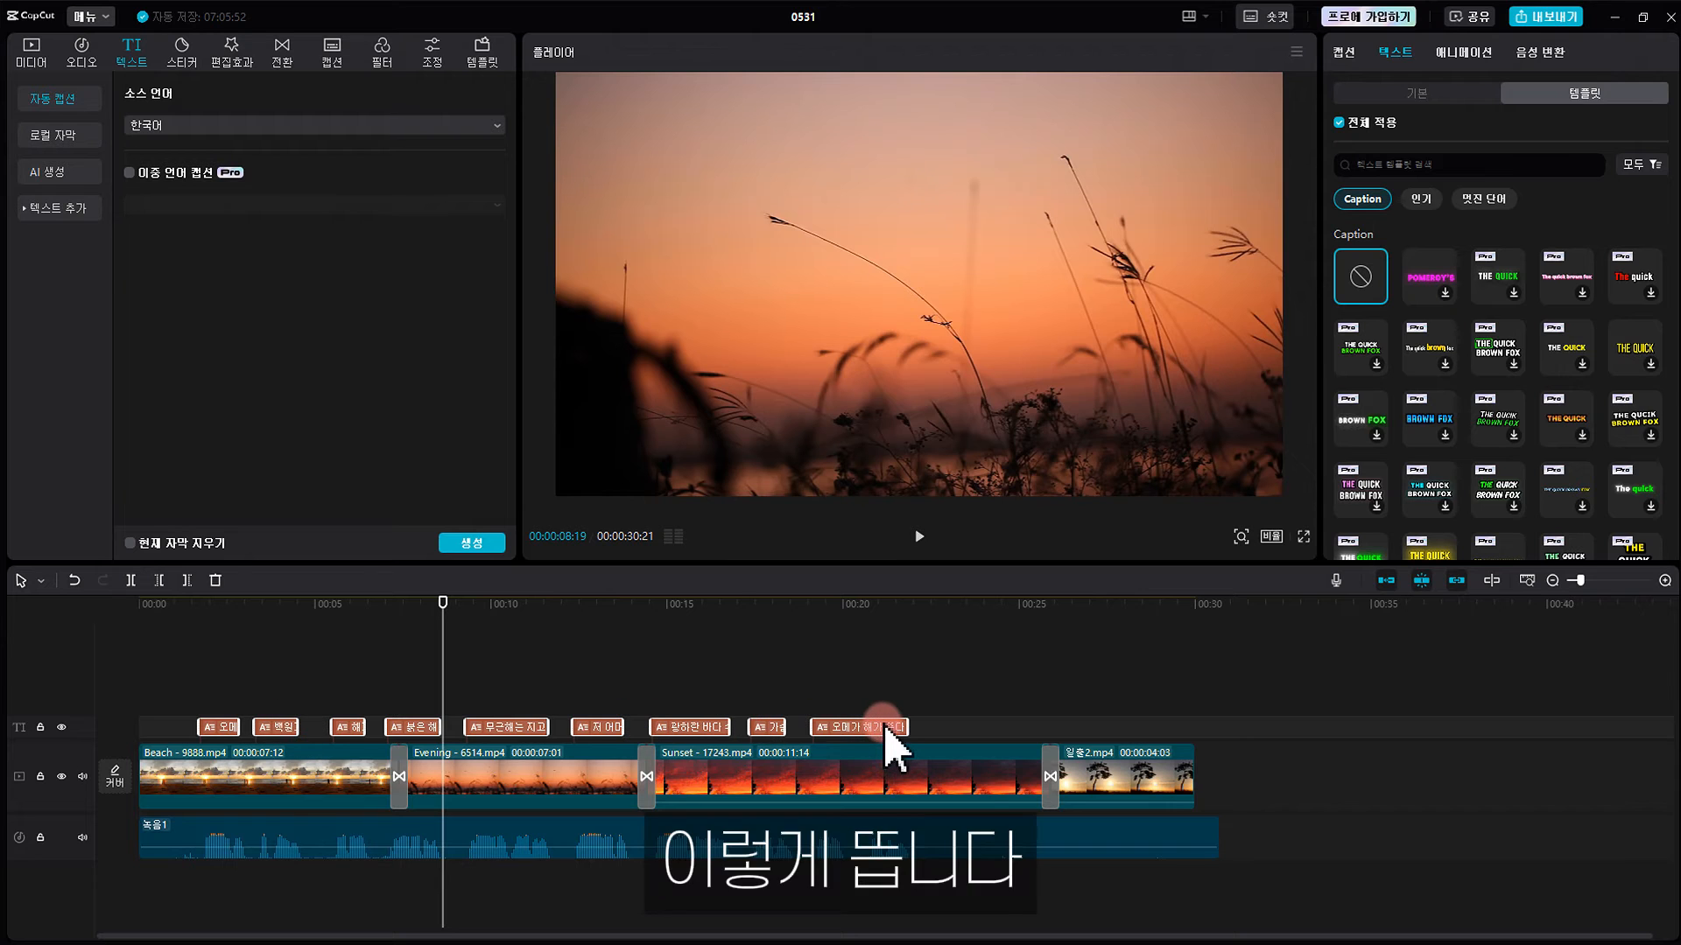
# Play the timeline from near the first caption to check the generated captions against the narration.
pyautogui.moveTo(440, 619); pyautogui.dragTo(203, 628)
pyautogui.press('space')
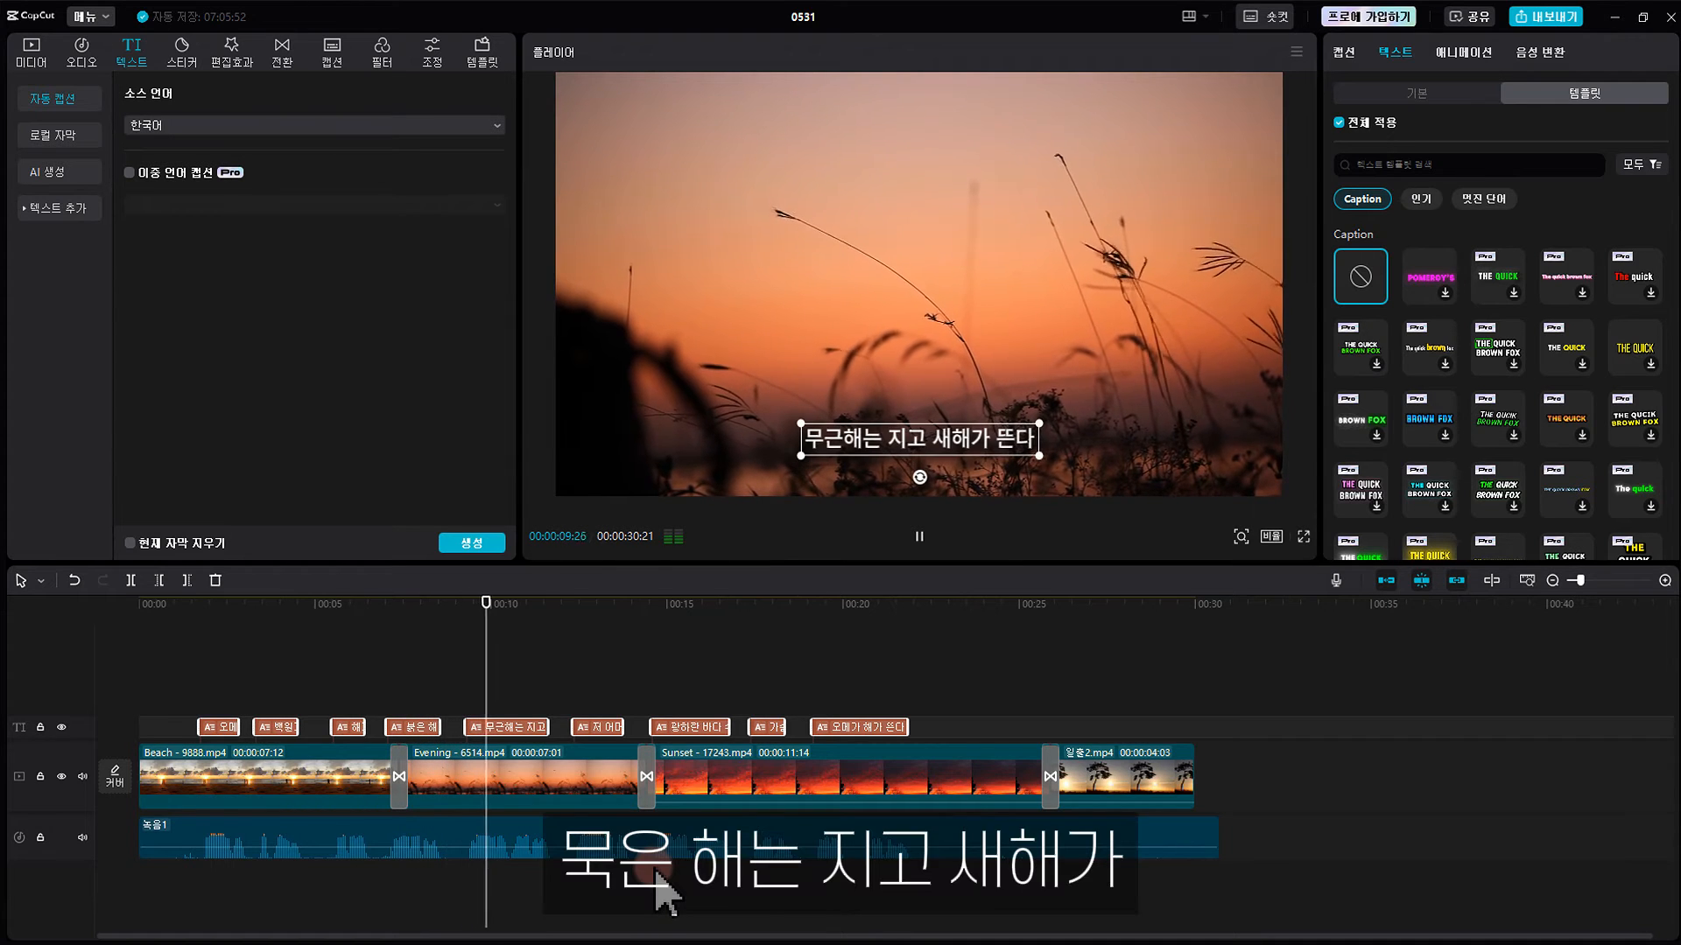
pyautogui.press('space')
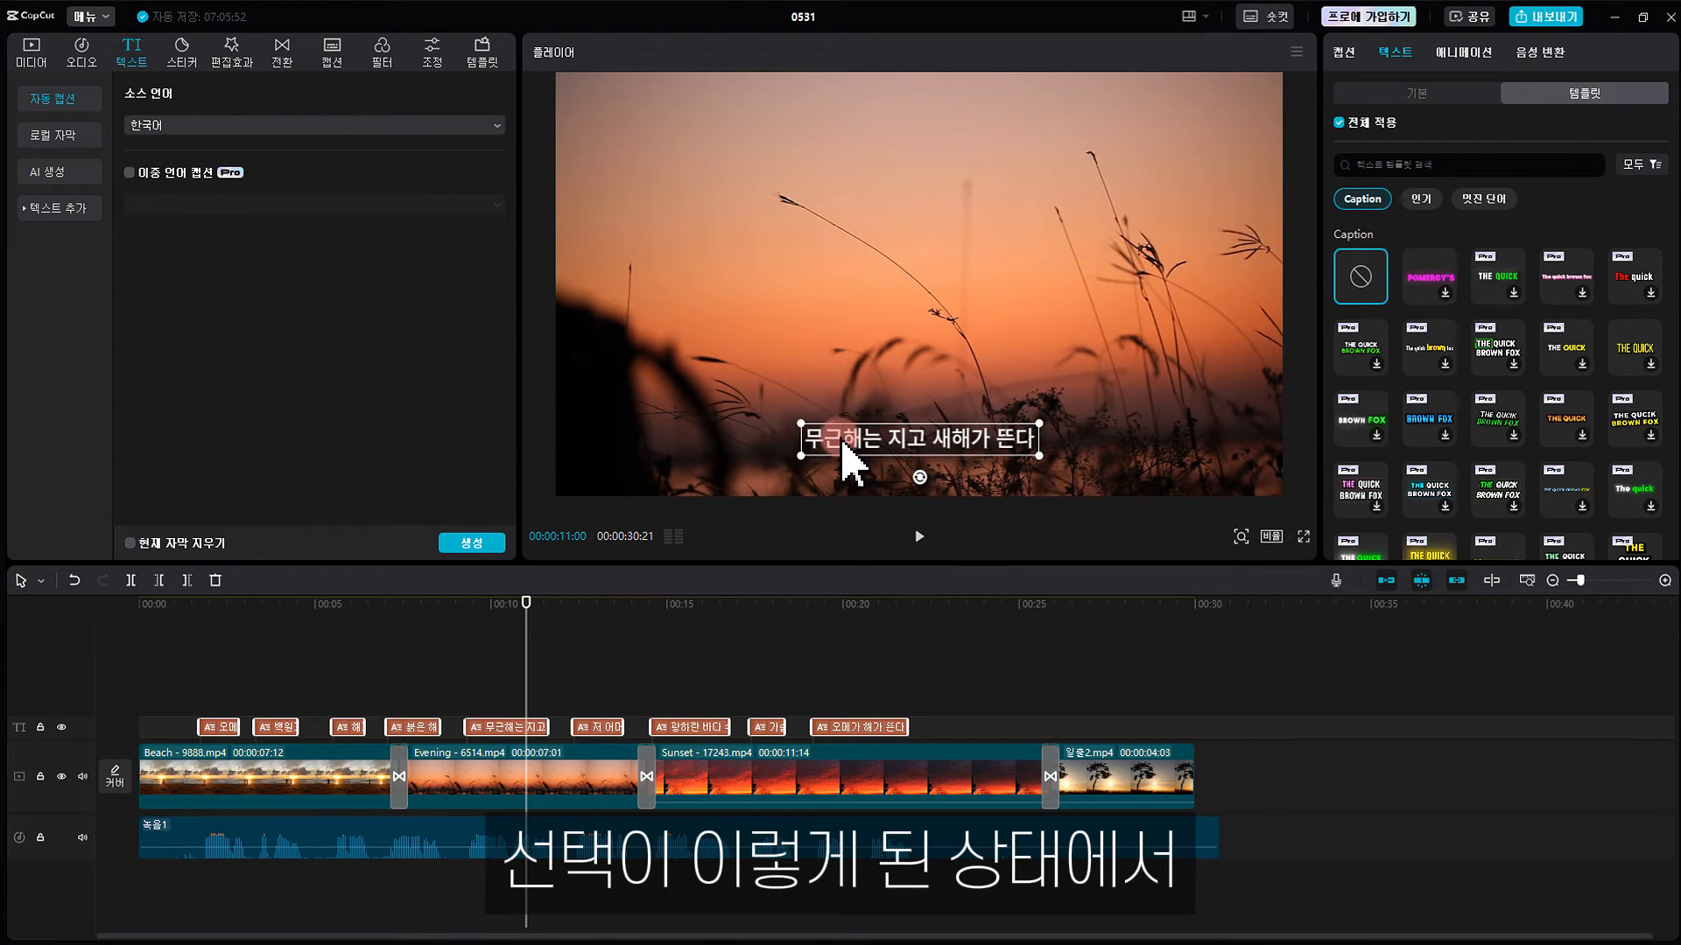
# Correct the fifth caption so it reads "묵은 해는 지고 새해가 뜬다".
pyautogui.click(1355, 53)
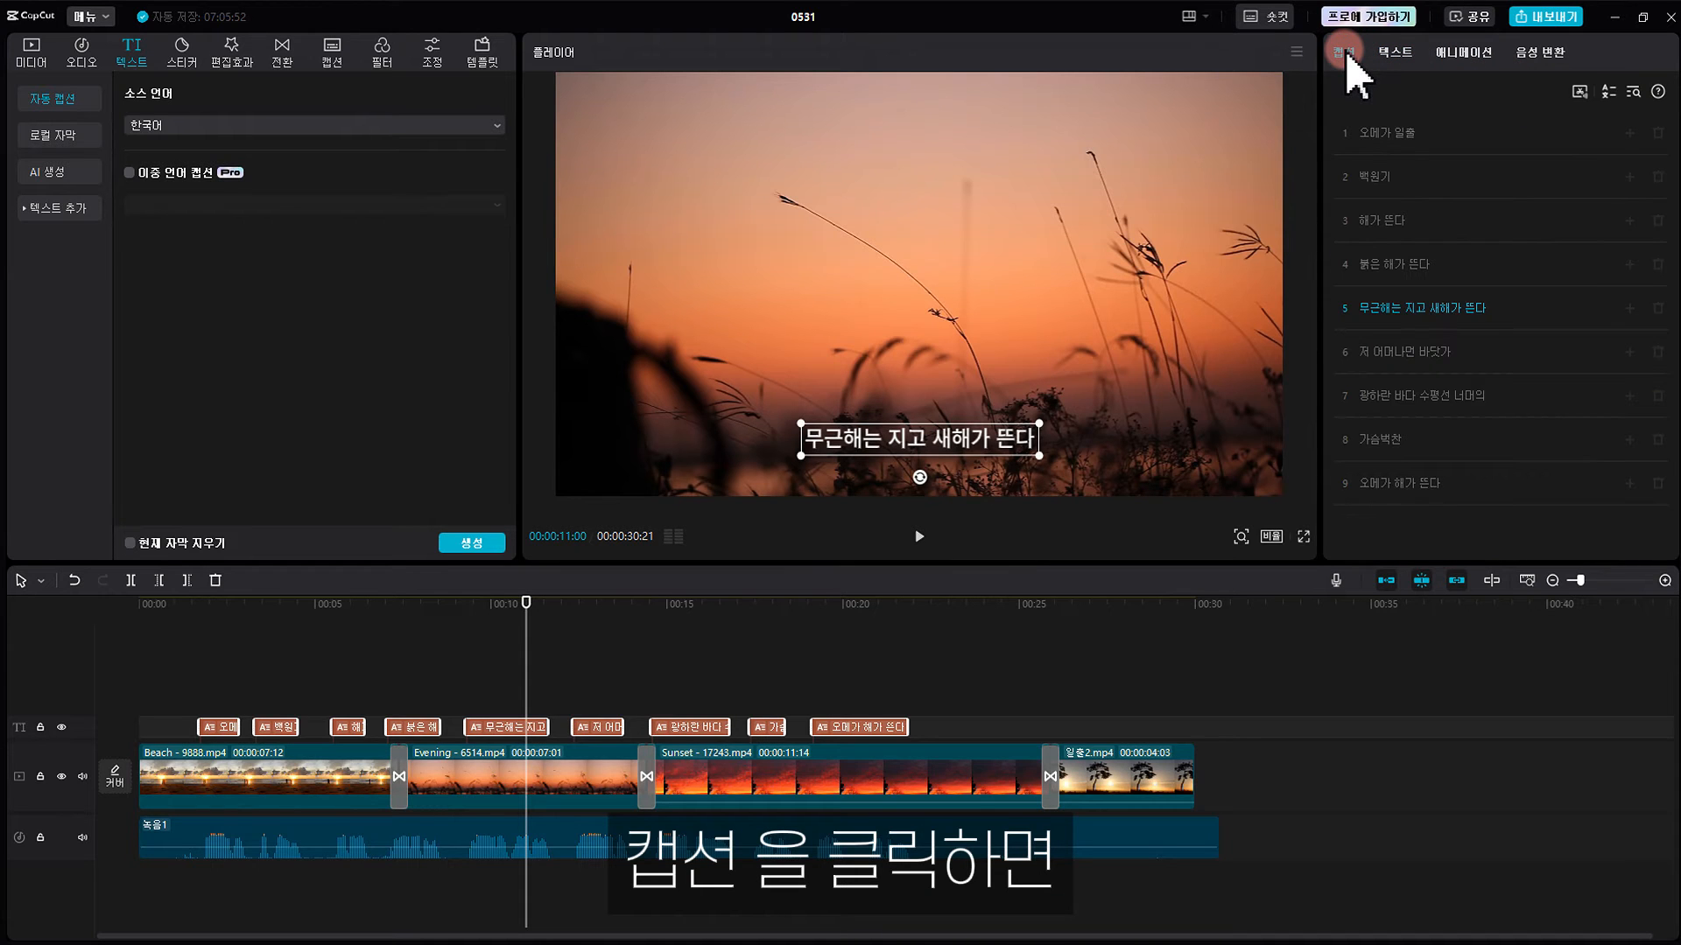
pyautogui.click(1476, 310)
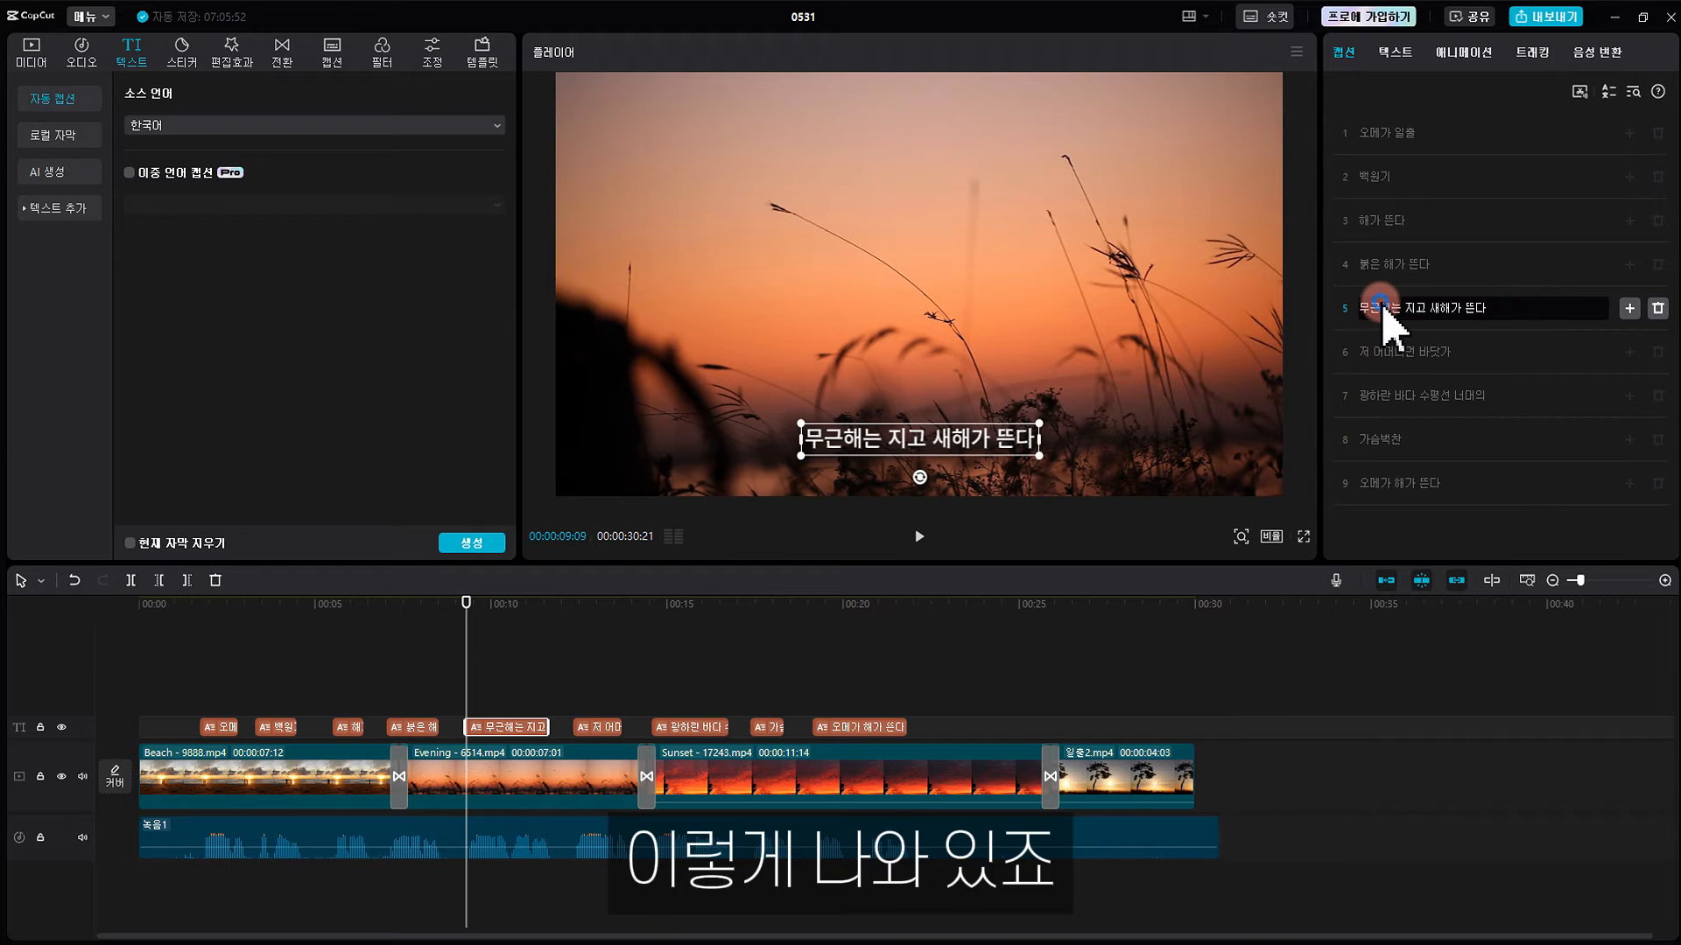
pyautogui.moveTo(1359, 308); pyautogui.dragTo(1509, 307)
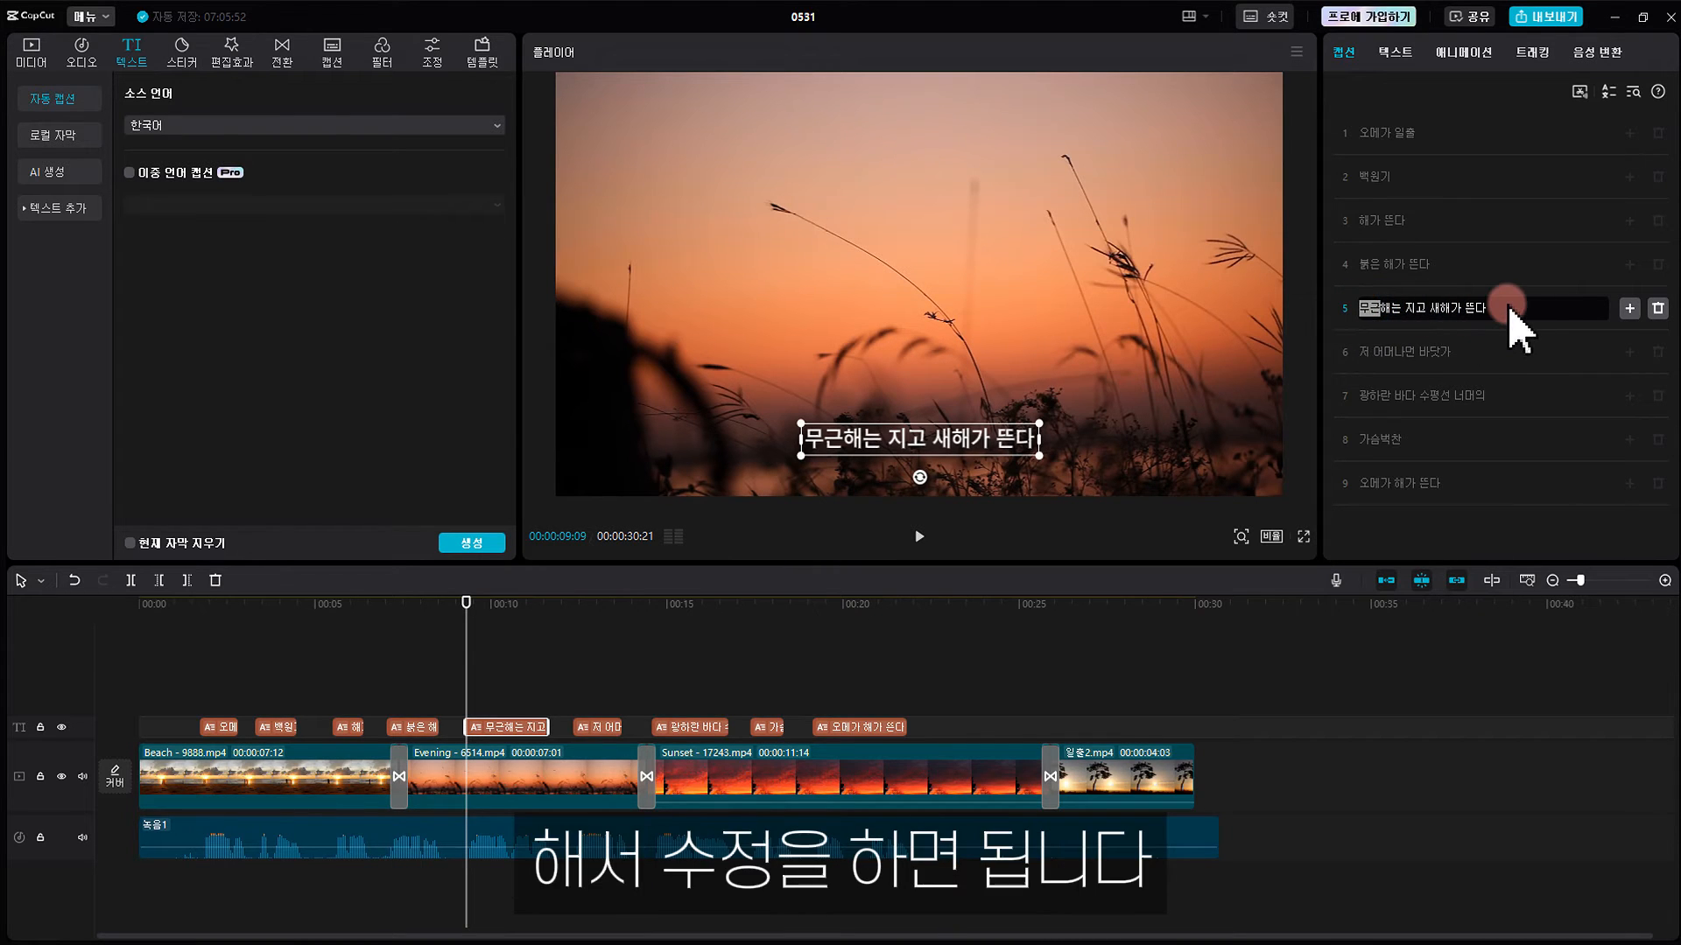
pyautogui.write('묵은')
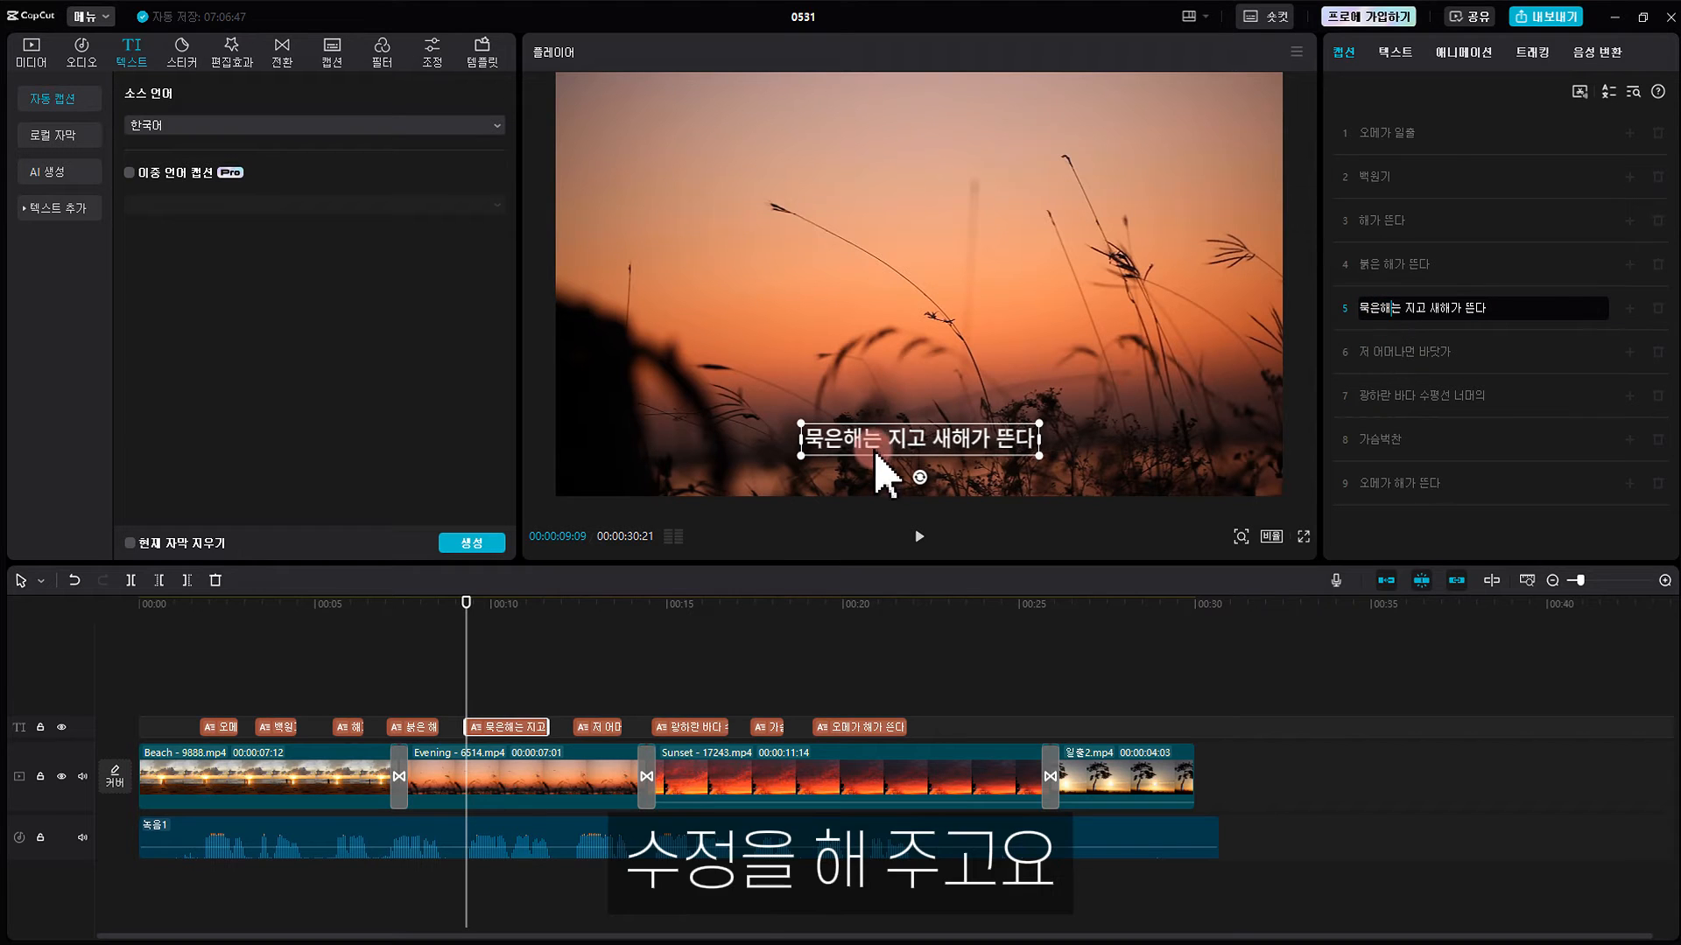
pyautogui.click(851, 439)
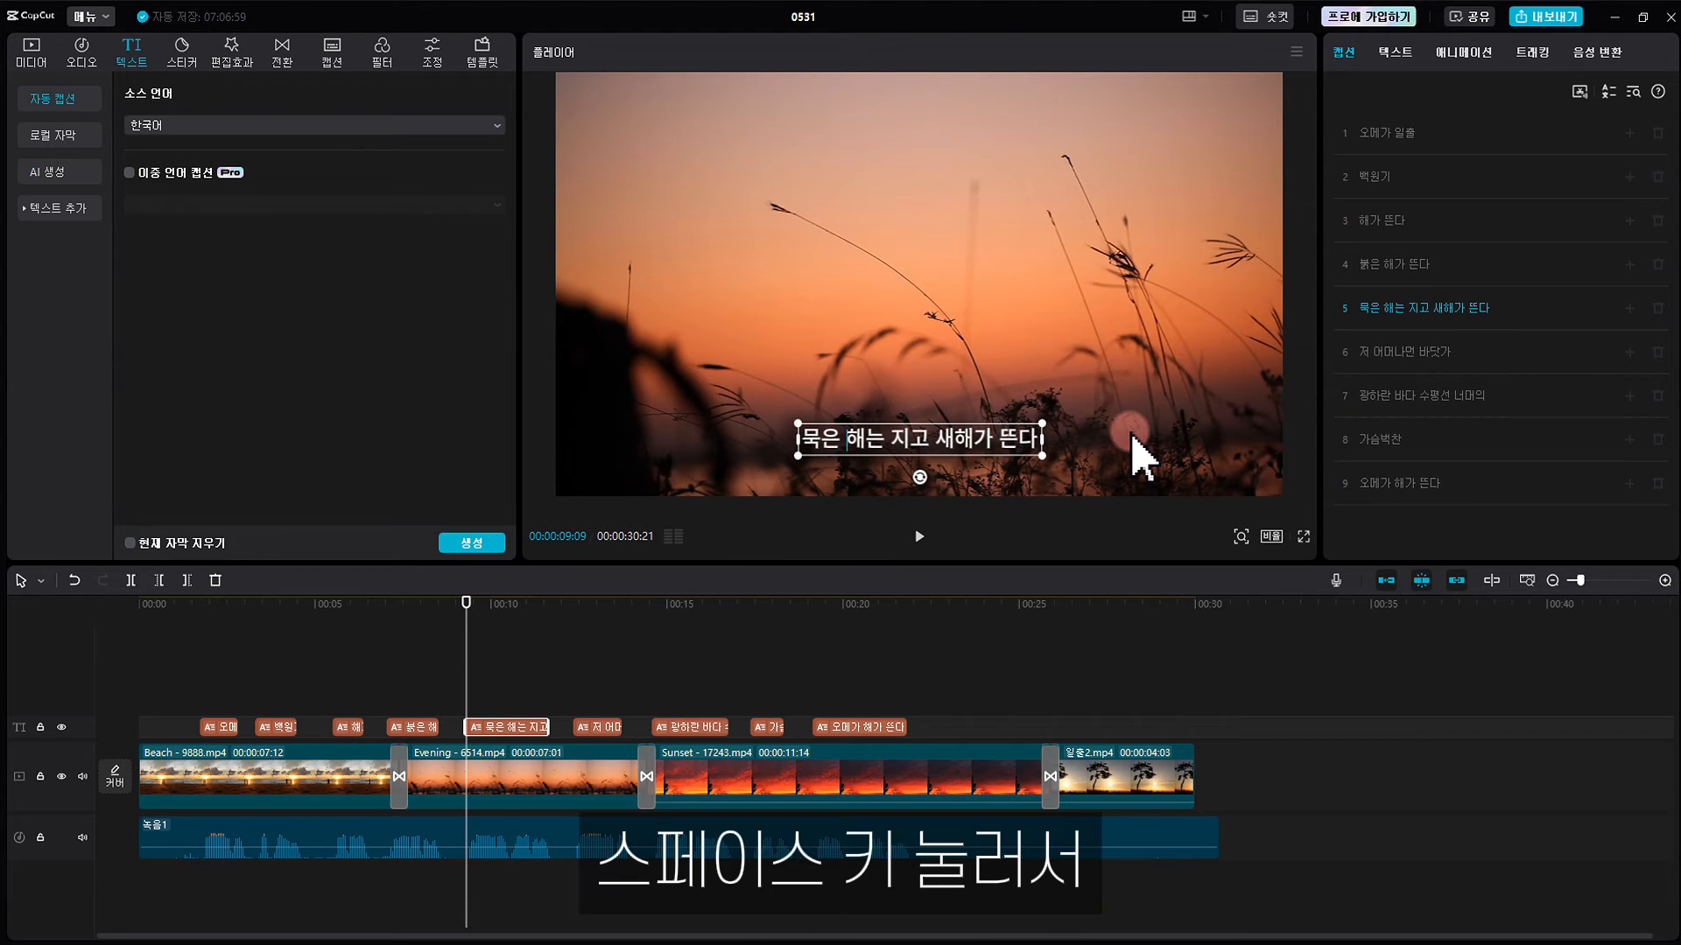
# Select all captions and set their font to 에스코어 드림 2 ExtraLight with a letter spacing of -1.
pyautogui.click(934, 688)
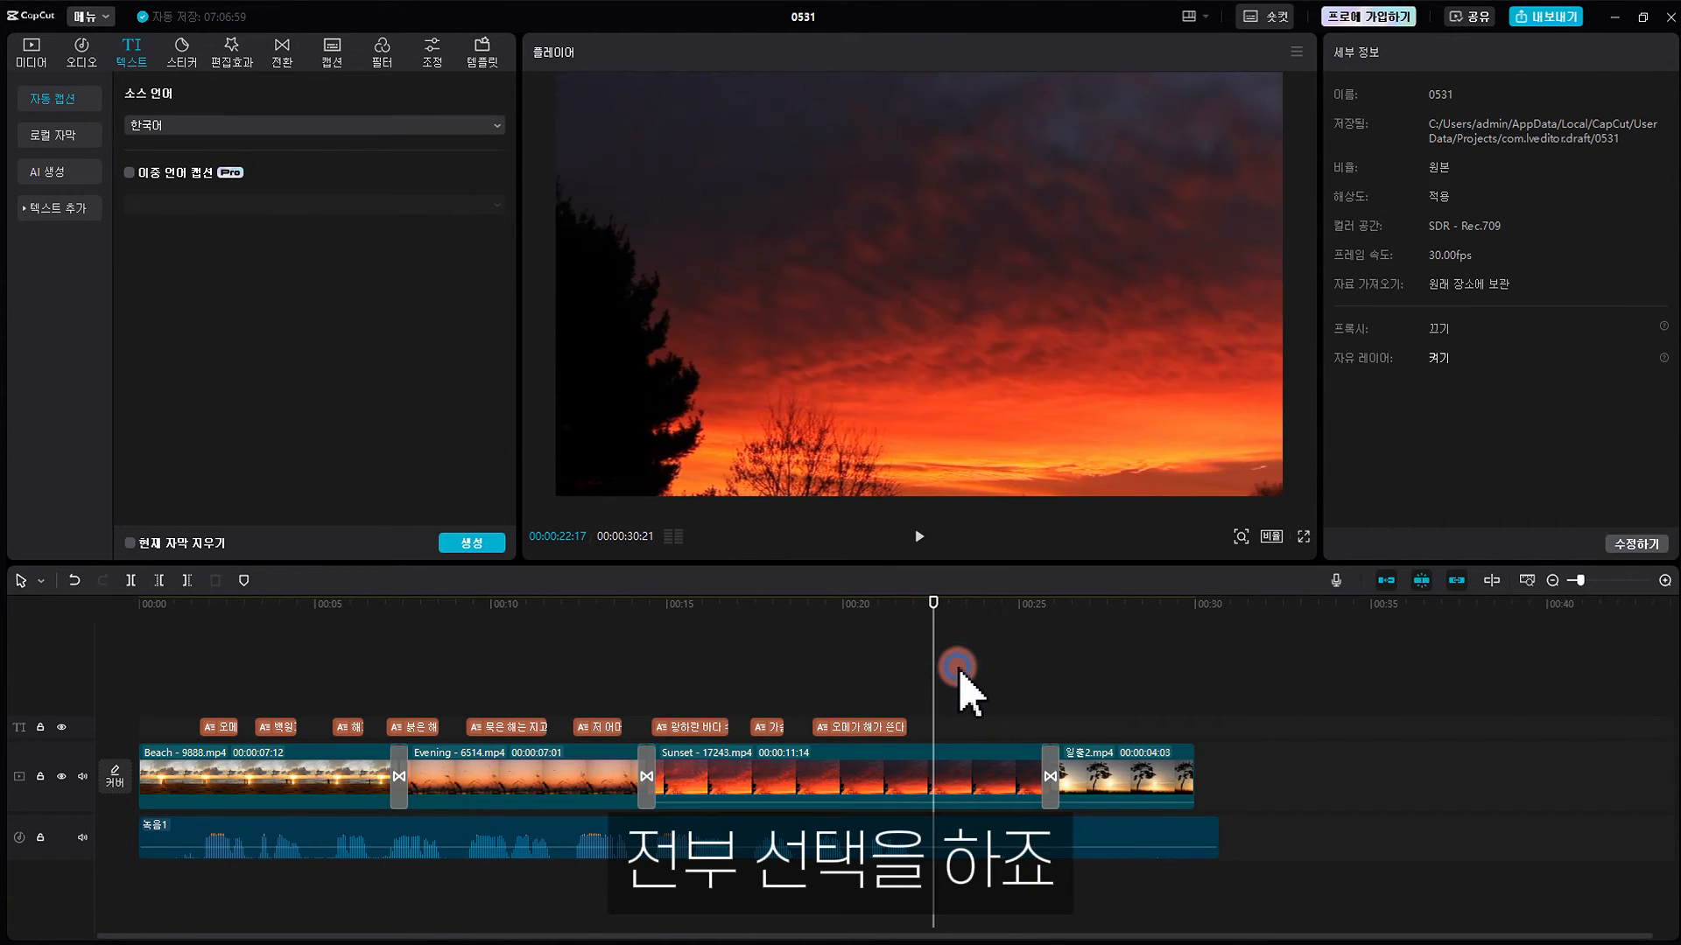
pyautogui.moveTo(957, 667); pyautogui.dragTo(222, 706)
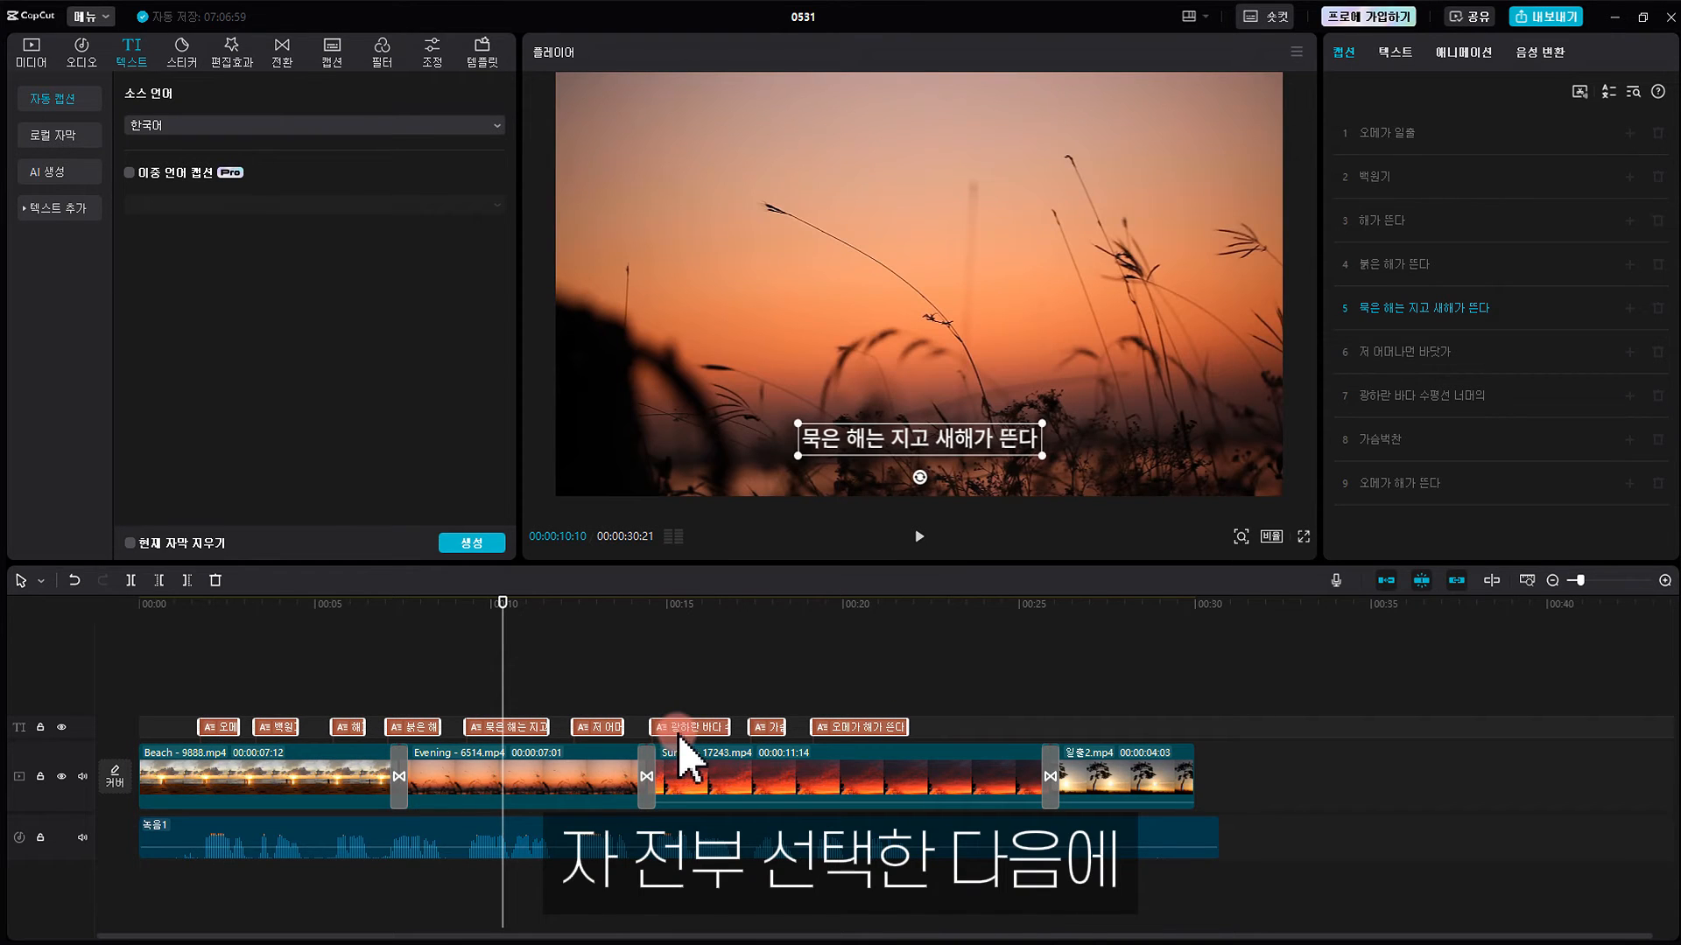
pyautogui.click(1394, 52)
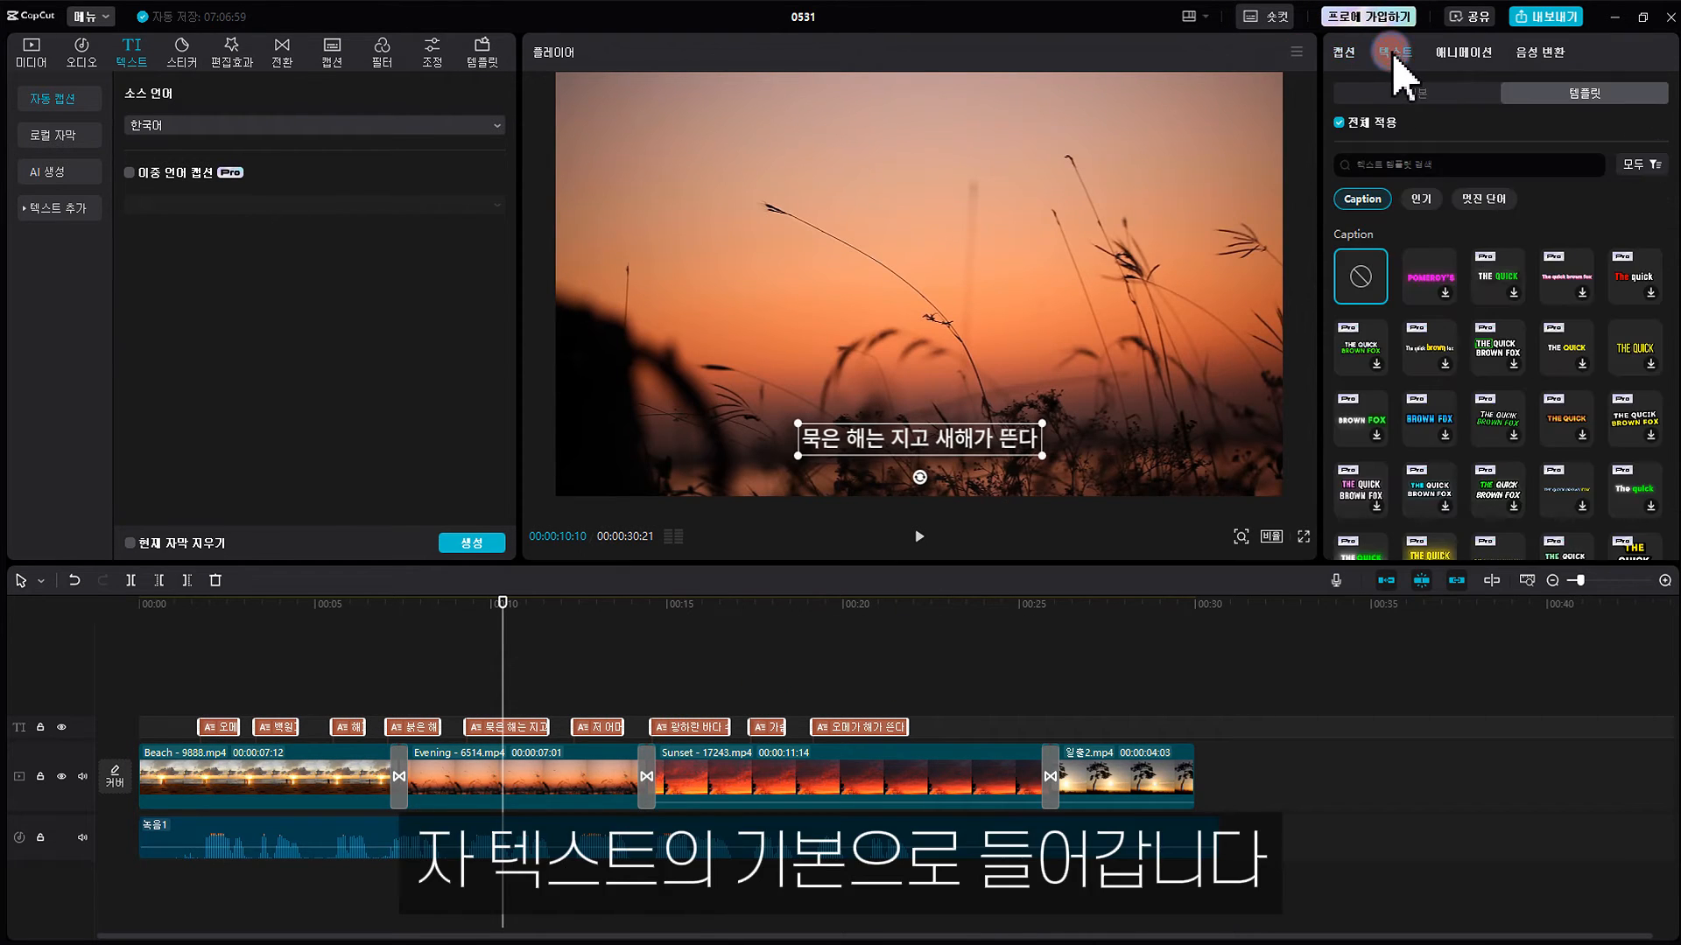
pyautogui.click(1418, 94)
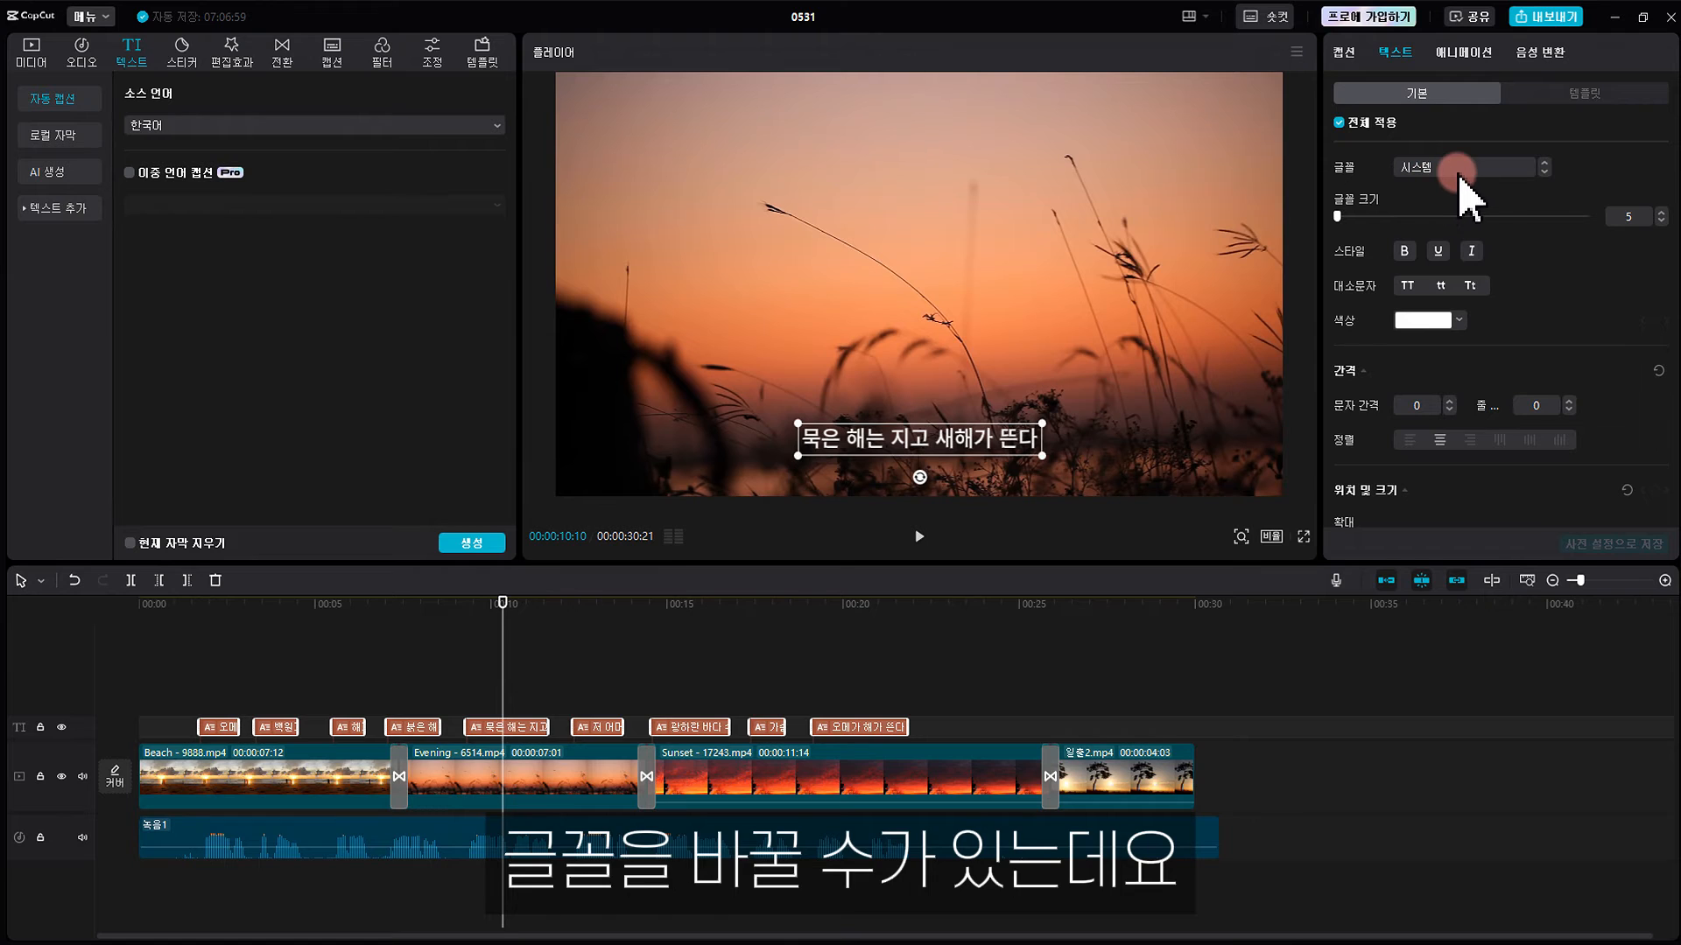
pyautogui.click(1492, 168)
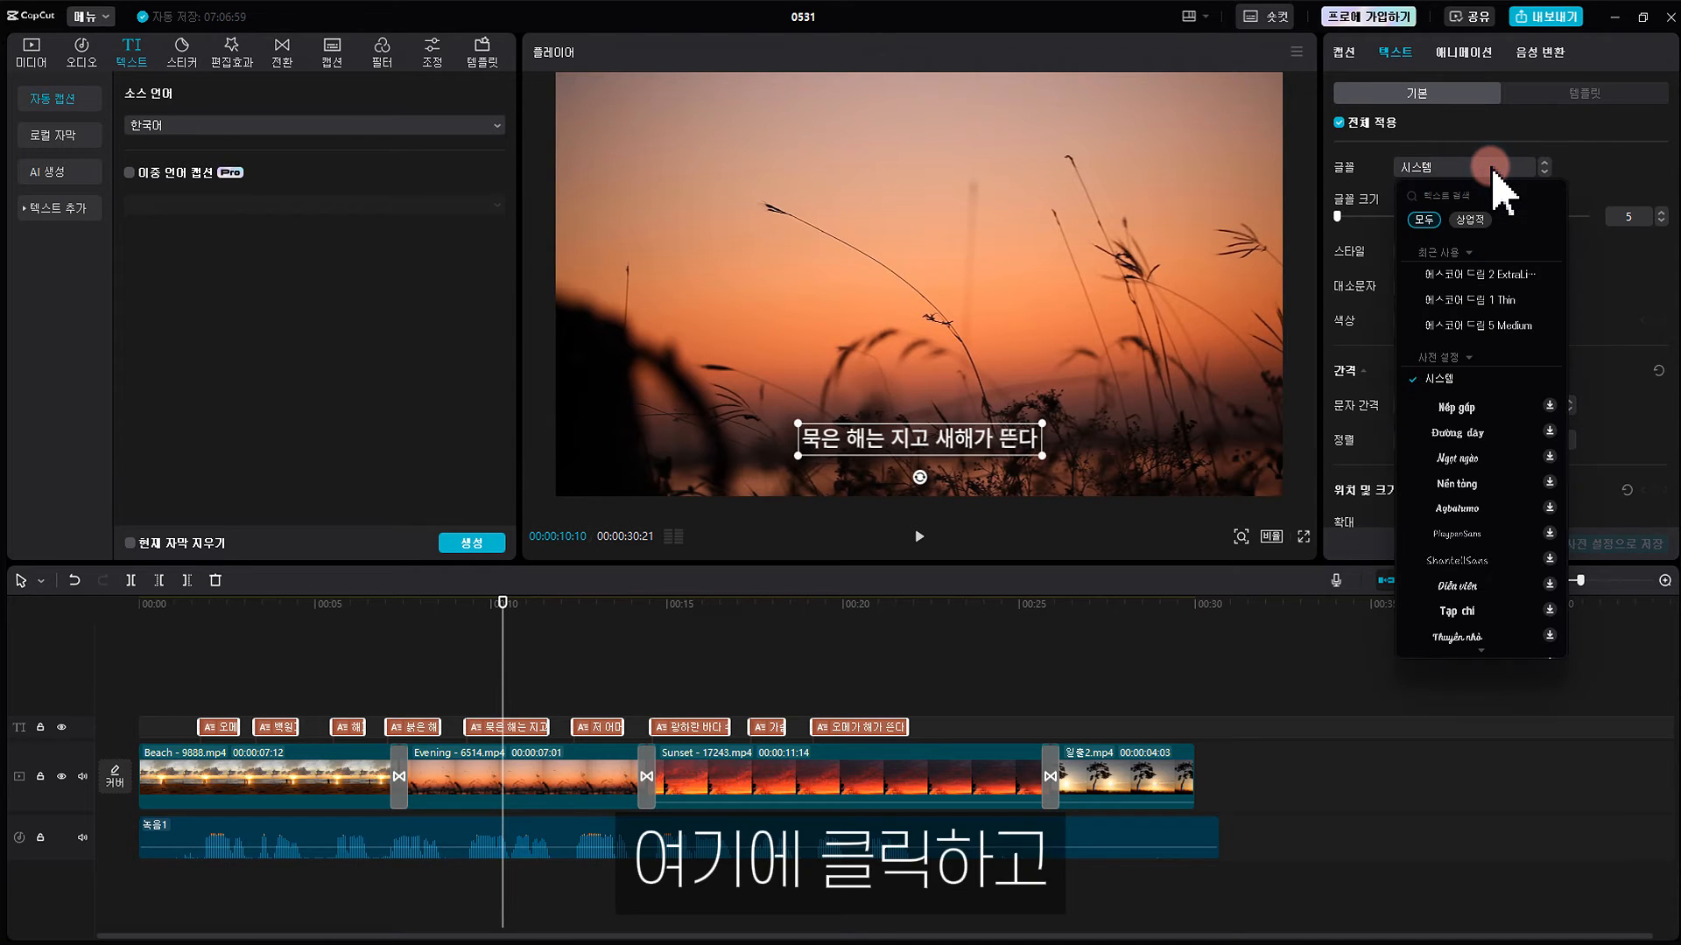
pyautogui.click(1477, 274)
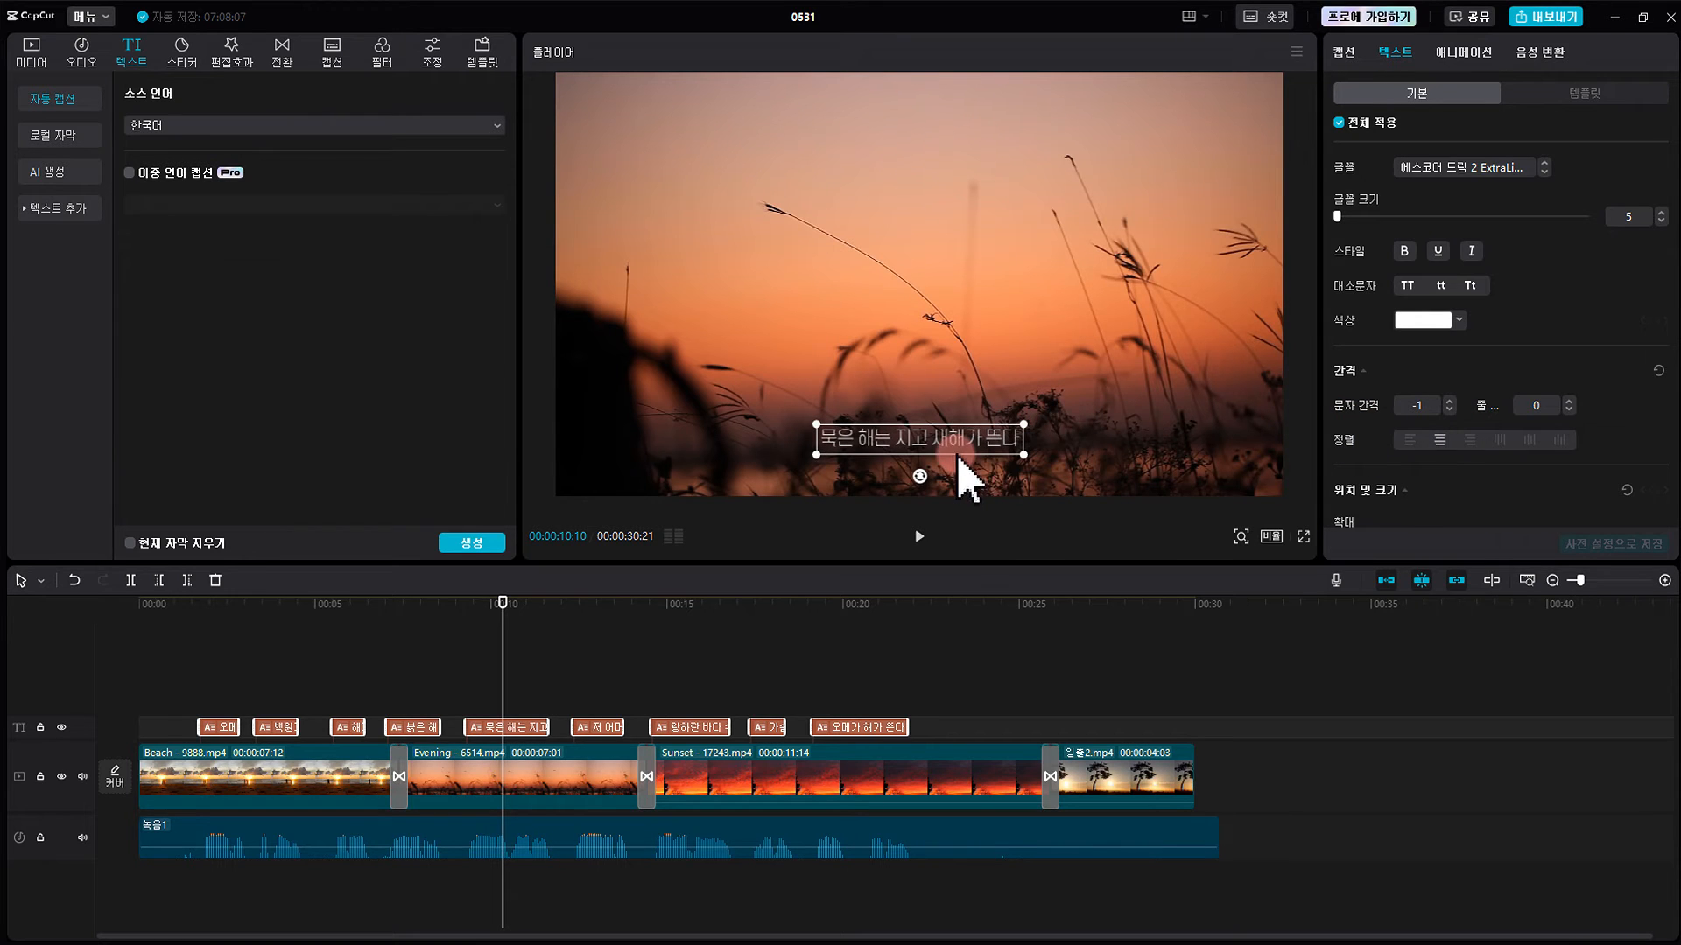
# Add a black background (배경) to all captions and set its opacity to 49%.
pyautogui.scroll(-6, 1401, 447)
pyautogui.scroll(4, 1422, 333)
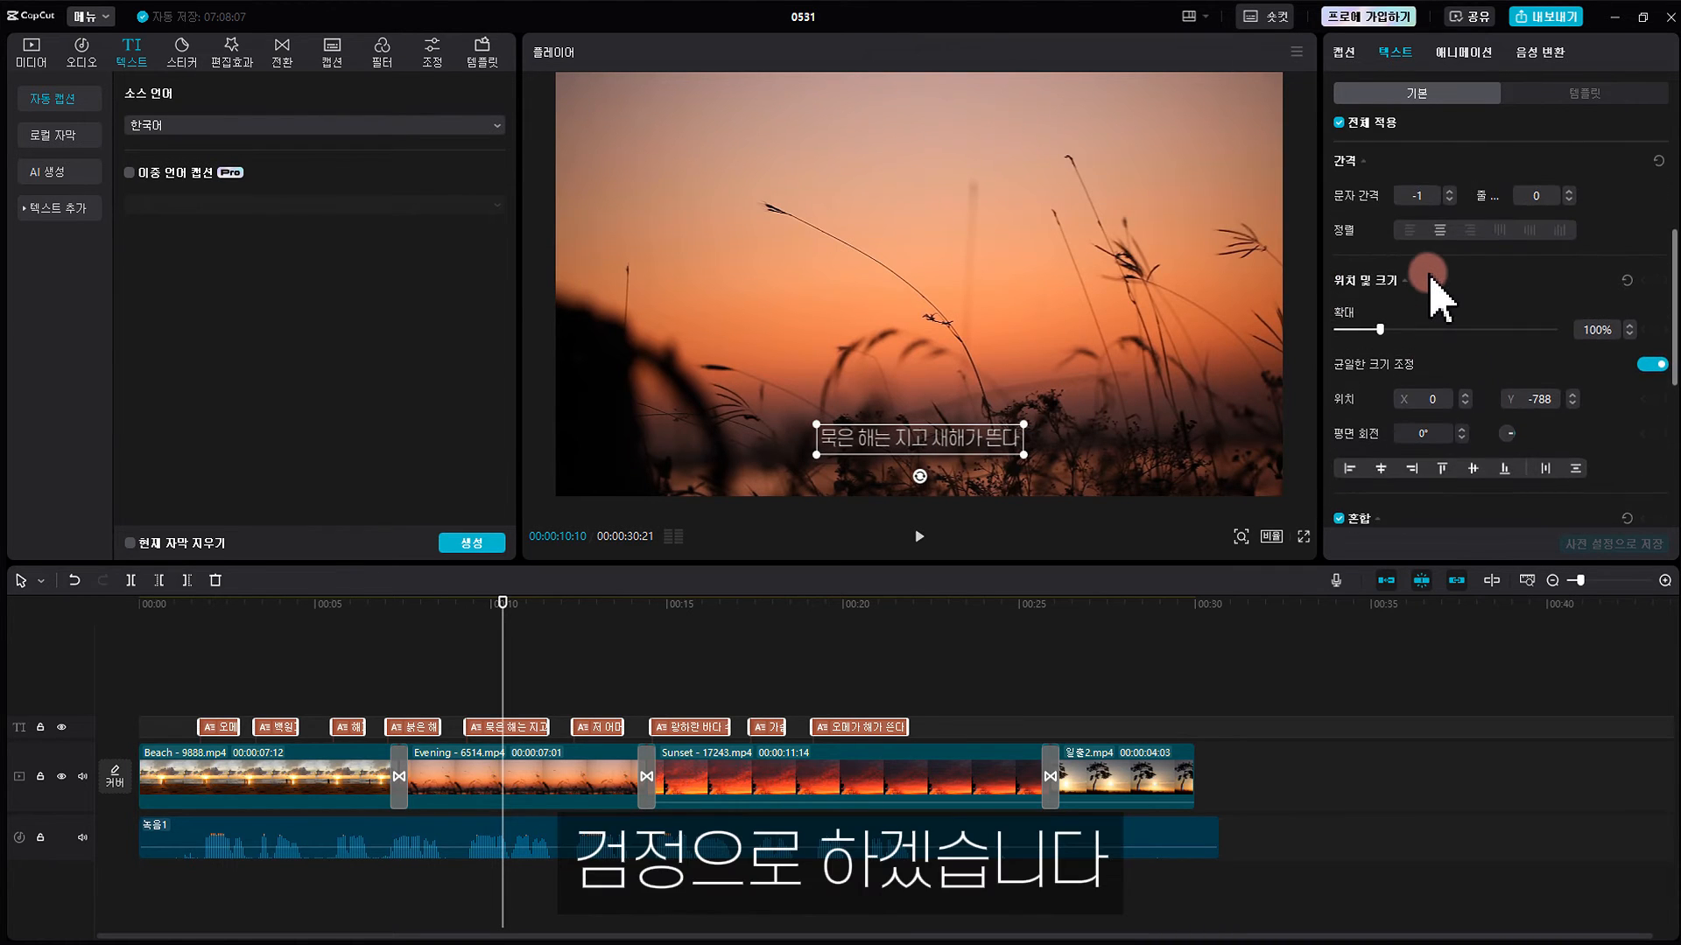
pyautogui.scroll(-4, 1400, 315)
pyautogui.click(1341, 323)
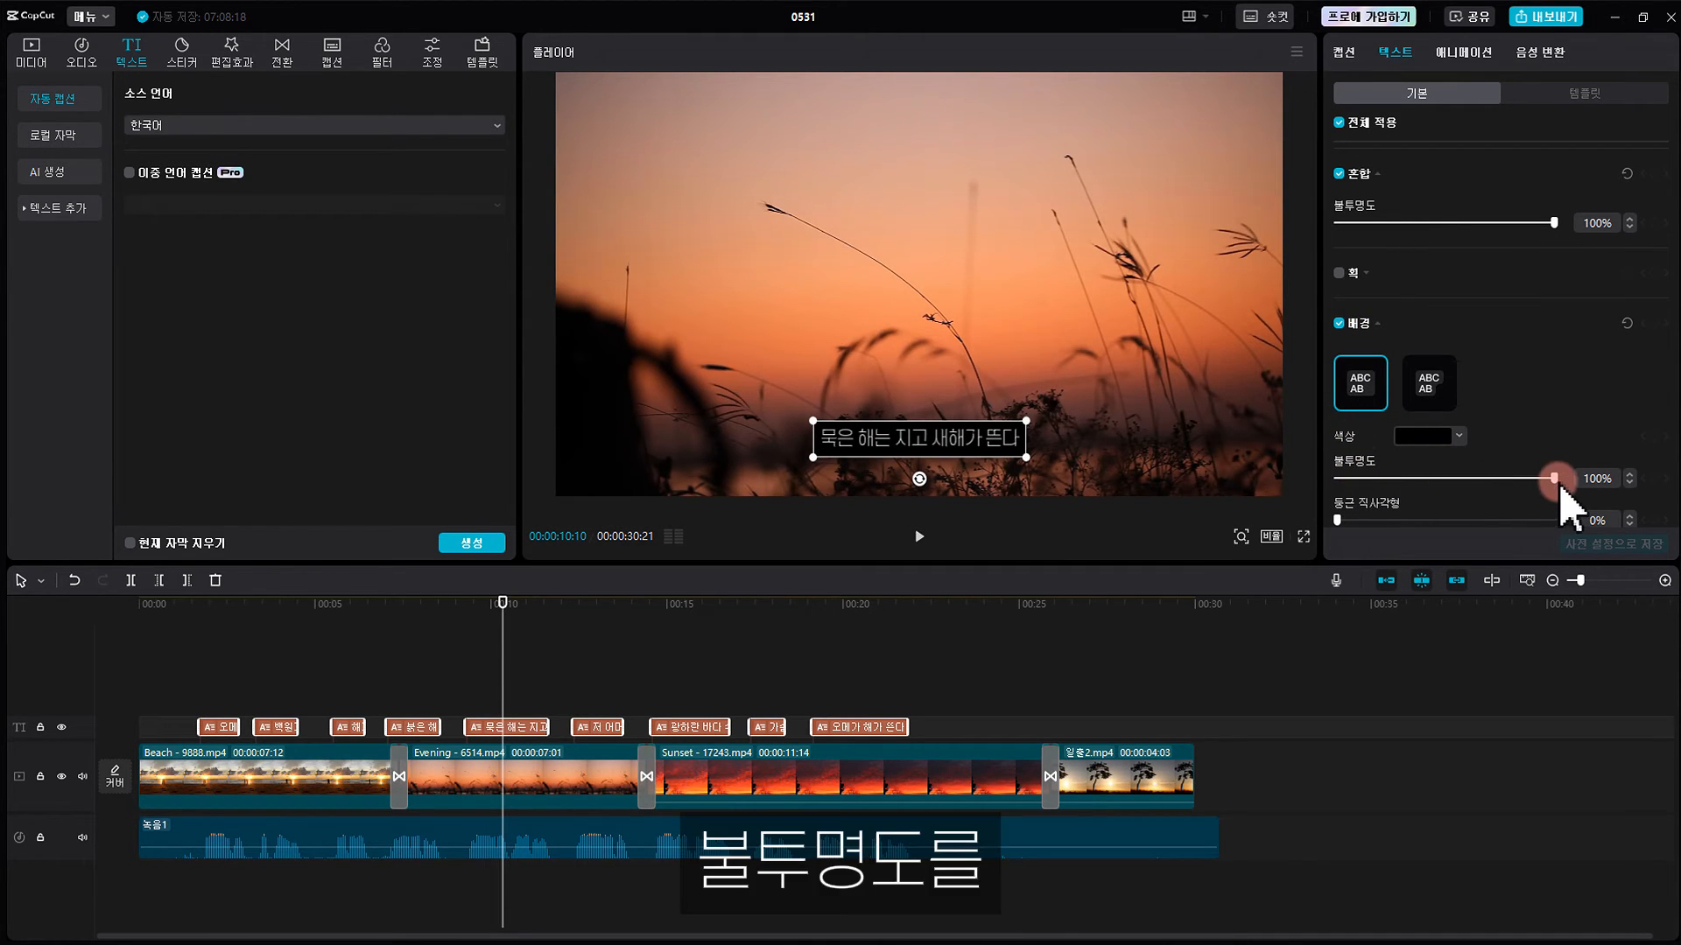
pyautogui.moveTo(1556, 478); pyautogui.dragTo(1445, 478)
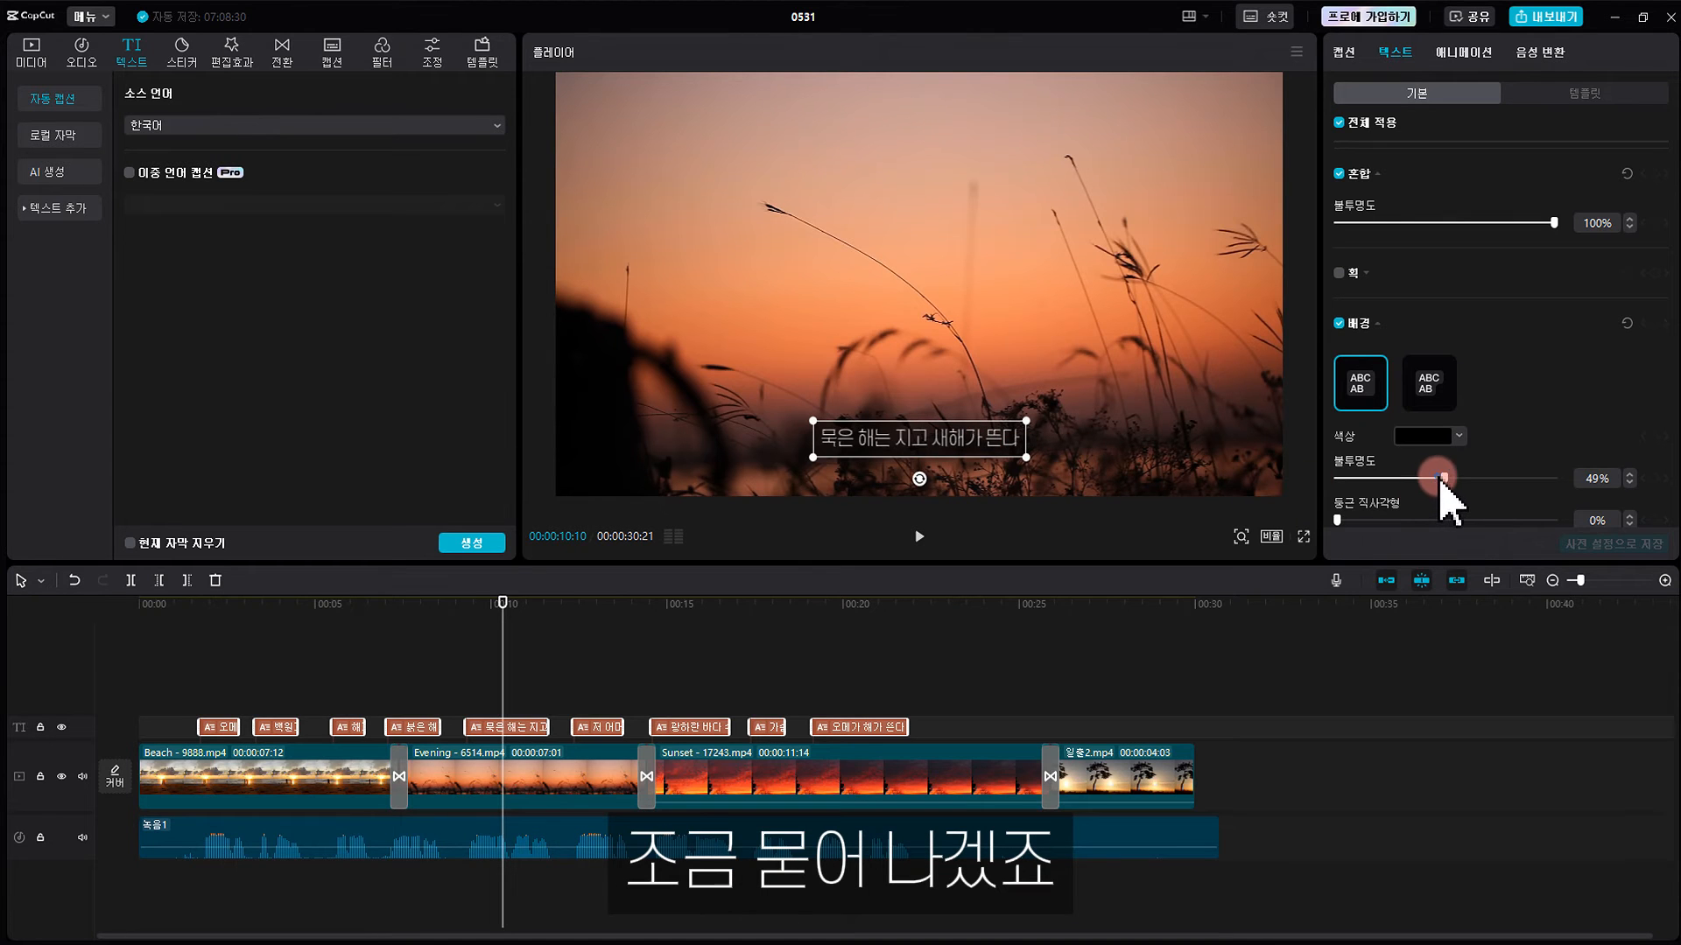
# Play the timeline from the start to check how the styled captions look over the video.
pyautogui.click(937, 648)
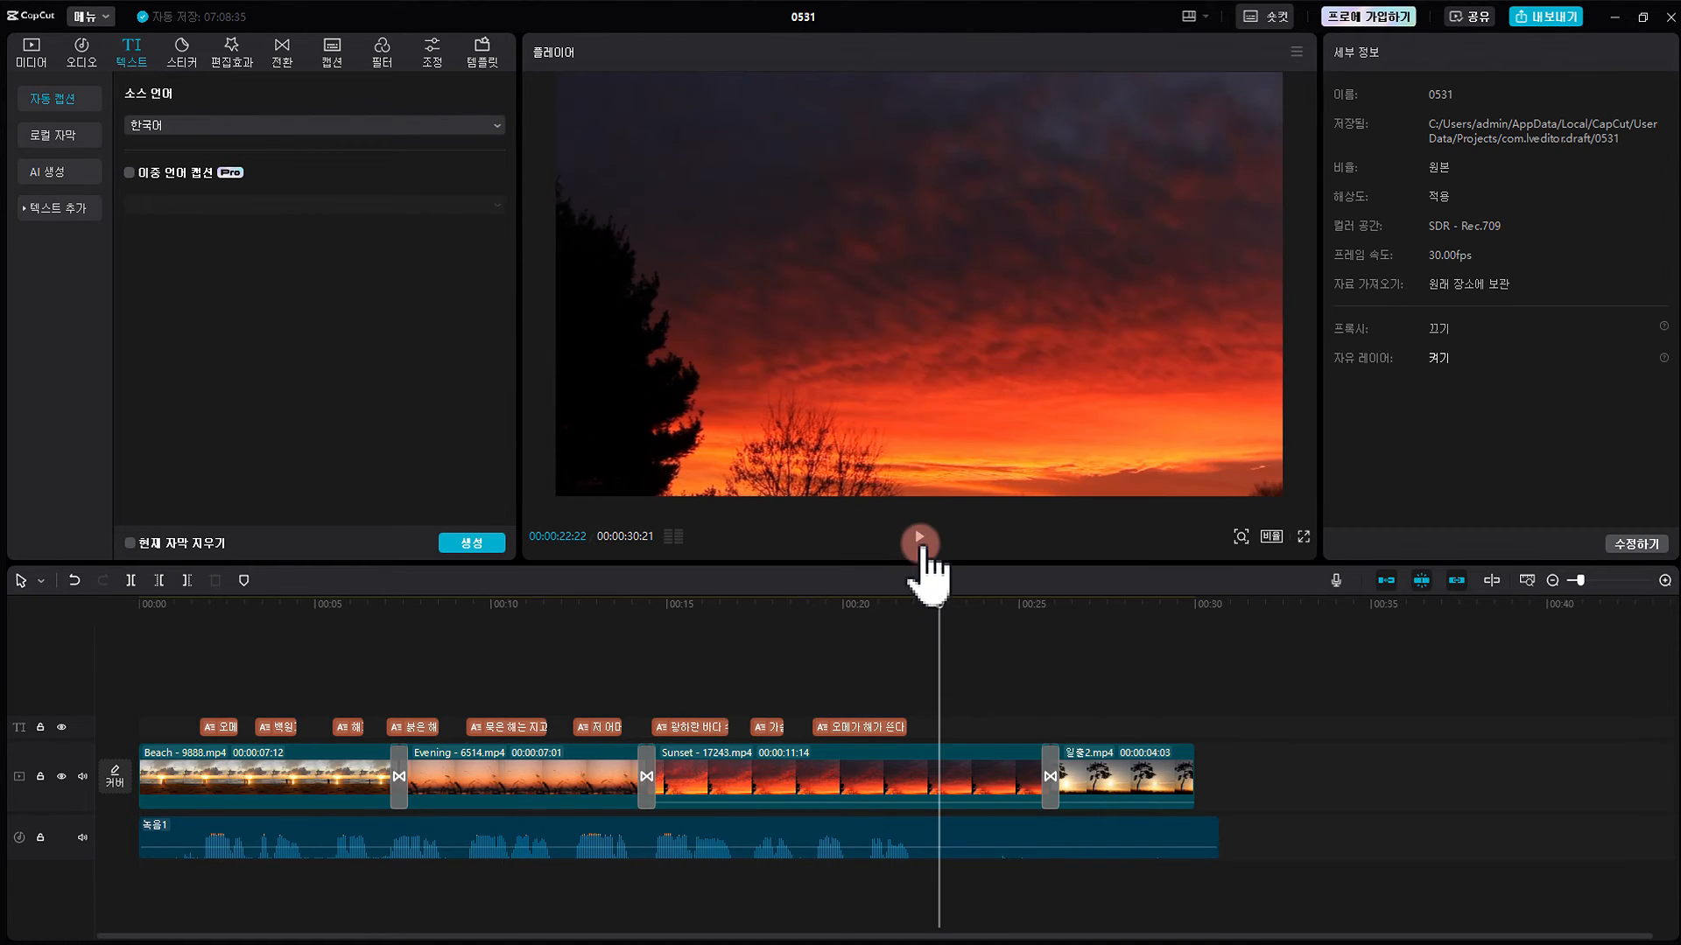
pyautogui.press('Home')
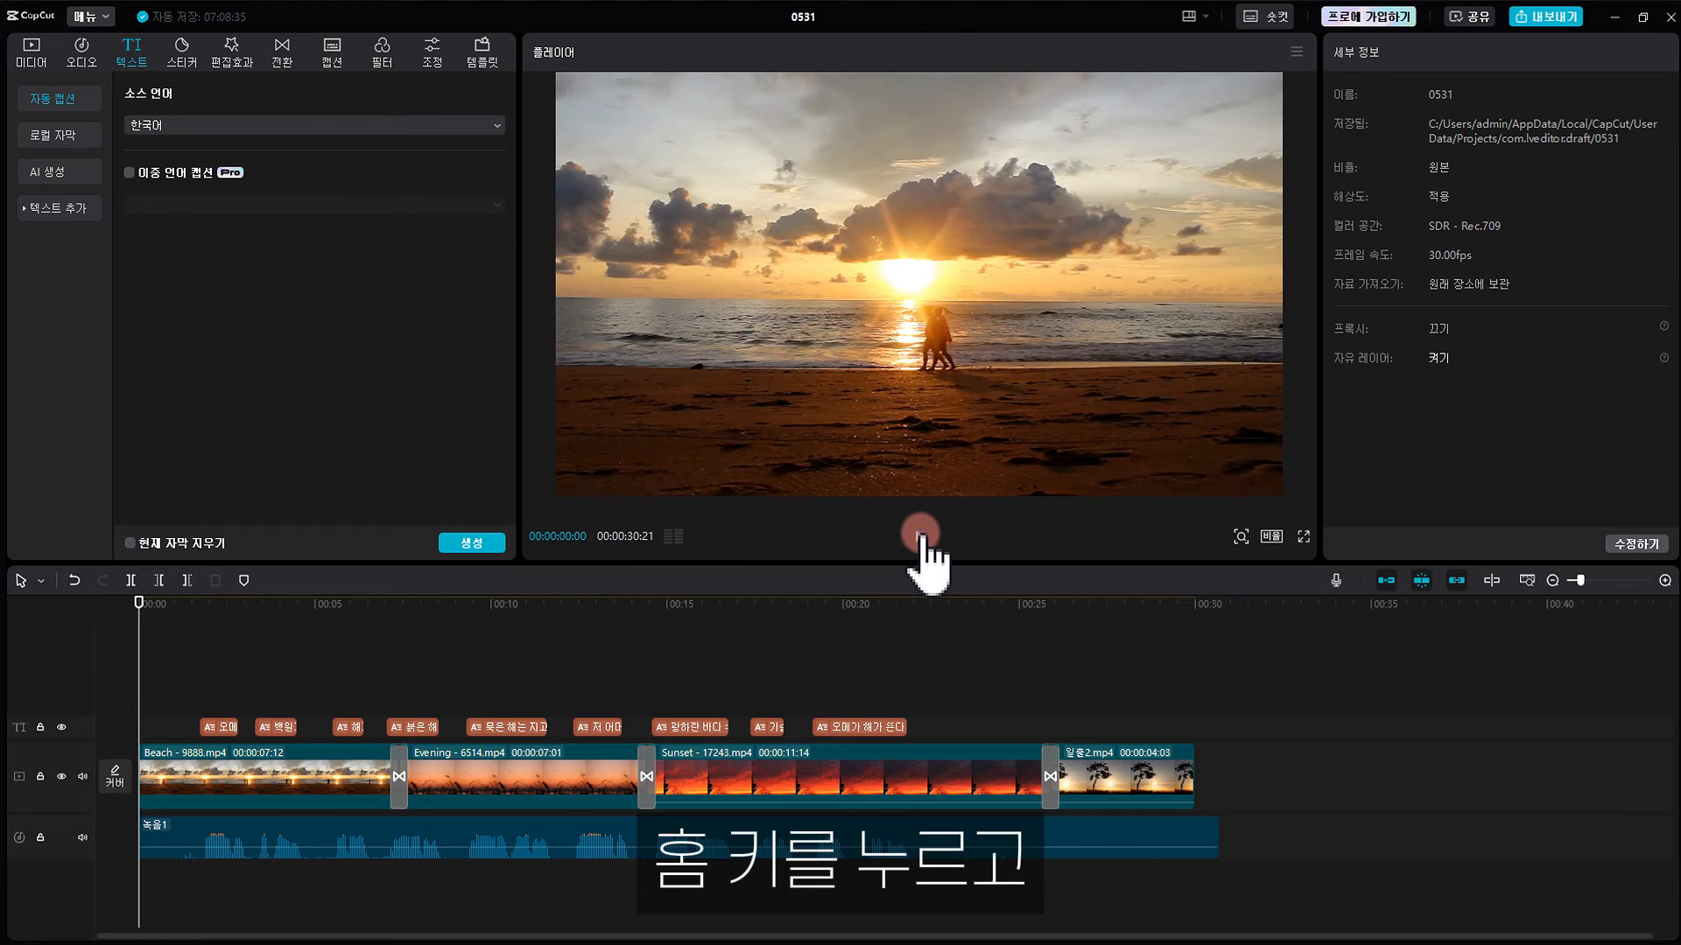
pyautogui.press('space')
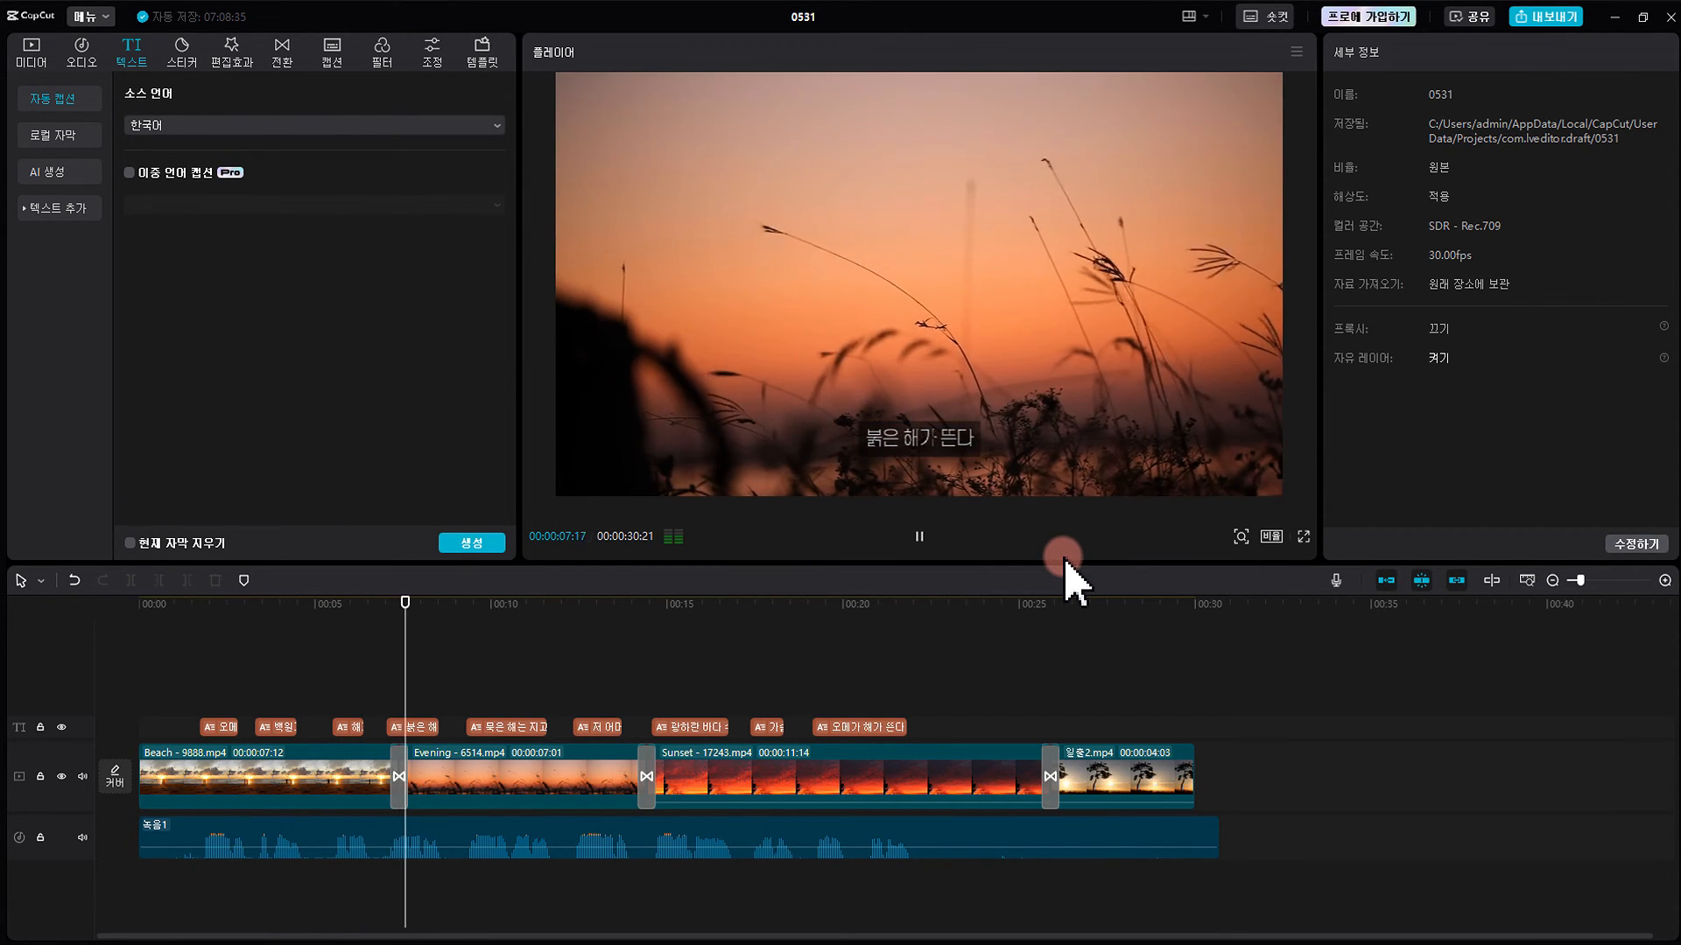
pyautogui.press('space')
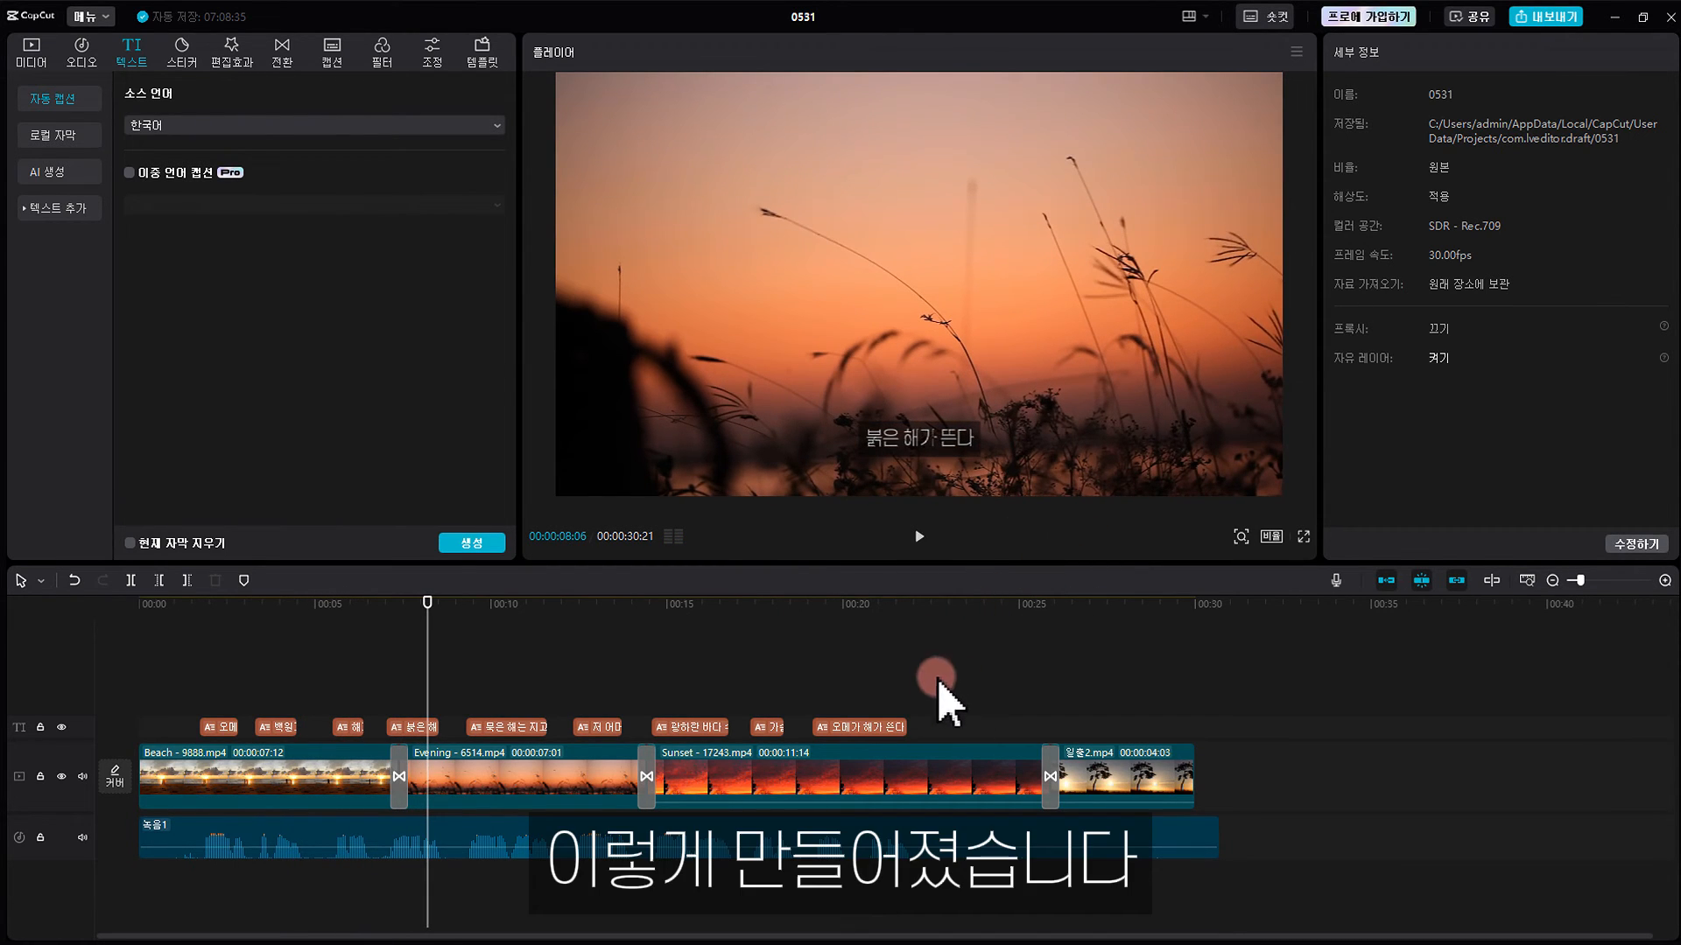
# Select all captions and enlarge them slightly in the preview, adjusting their position near the frame's lower edge.
pyautogui.moveTo(937, 700); pyautogui.dragTo(180, 700)
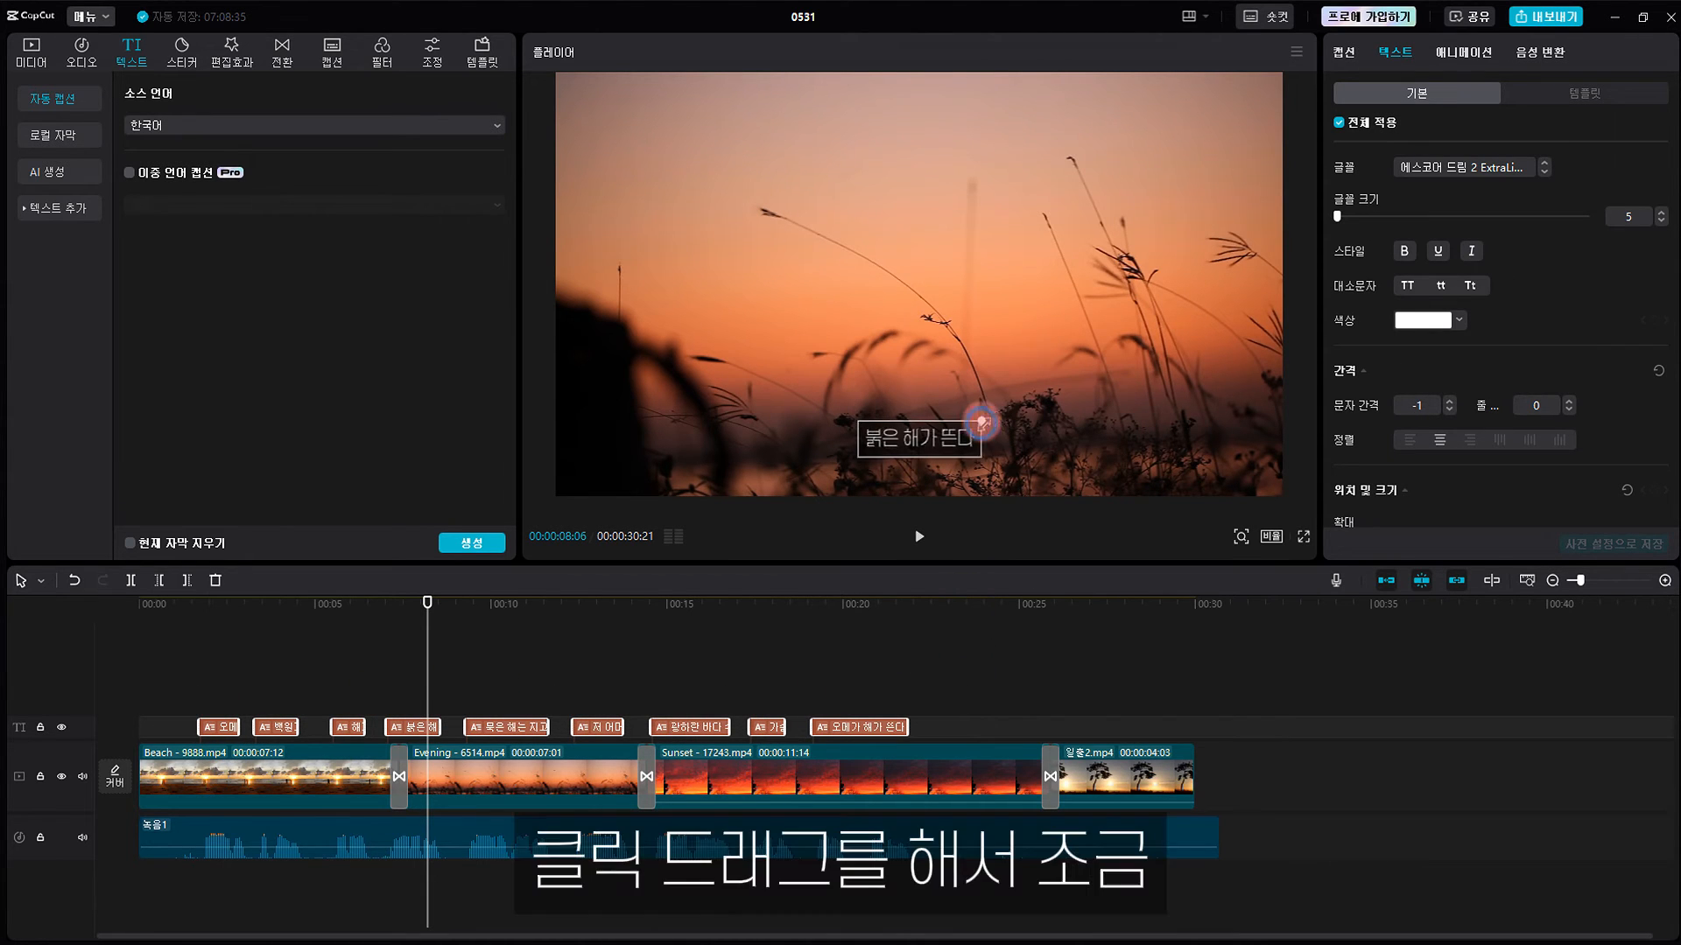
pyautogui.moveTo(982, 421); pyautogui.dragTo(1026, 415)
pyautogui.moveTo(985, 468)
pyautogui.mouseDown()
pyautogui.moveTo(980, 482)
pyautogui.moveTo(975, 464)
pyautogui.mouseUp()
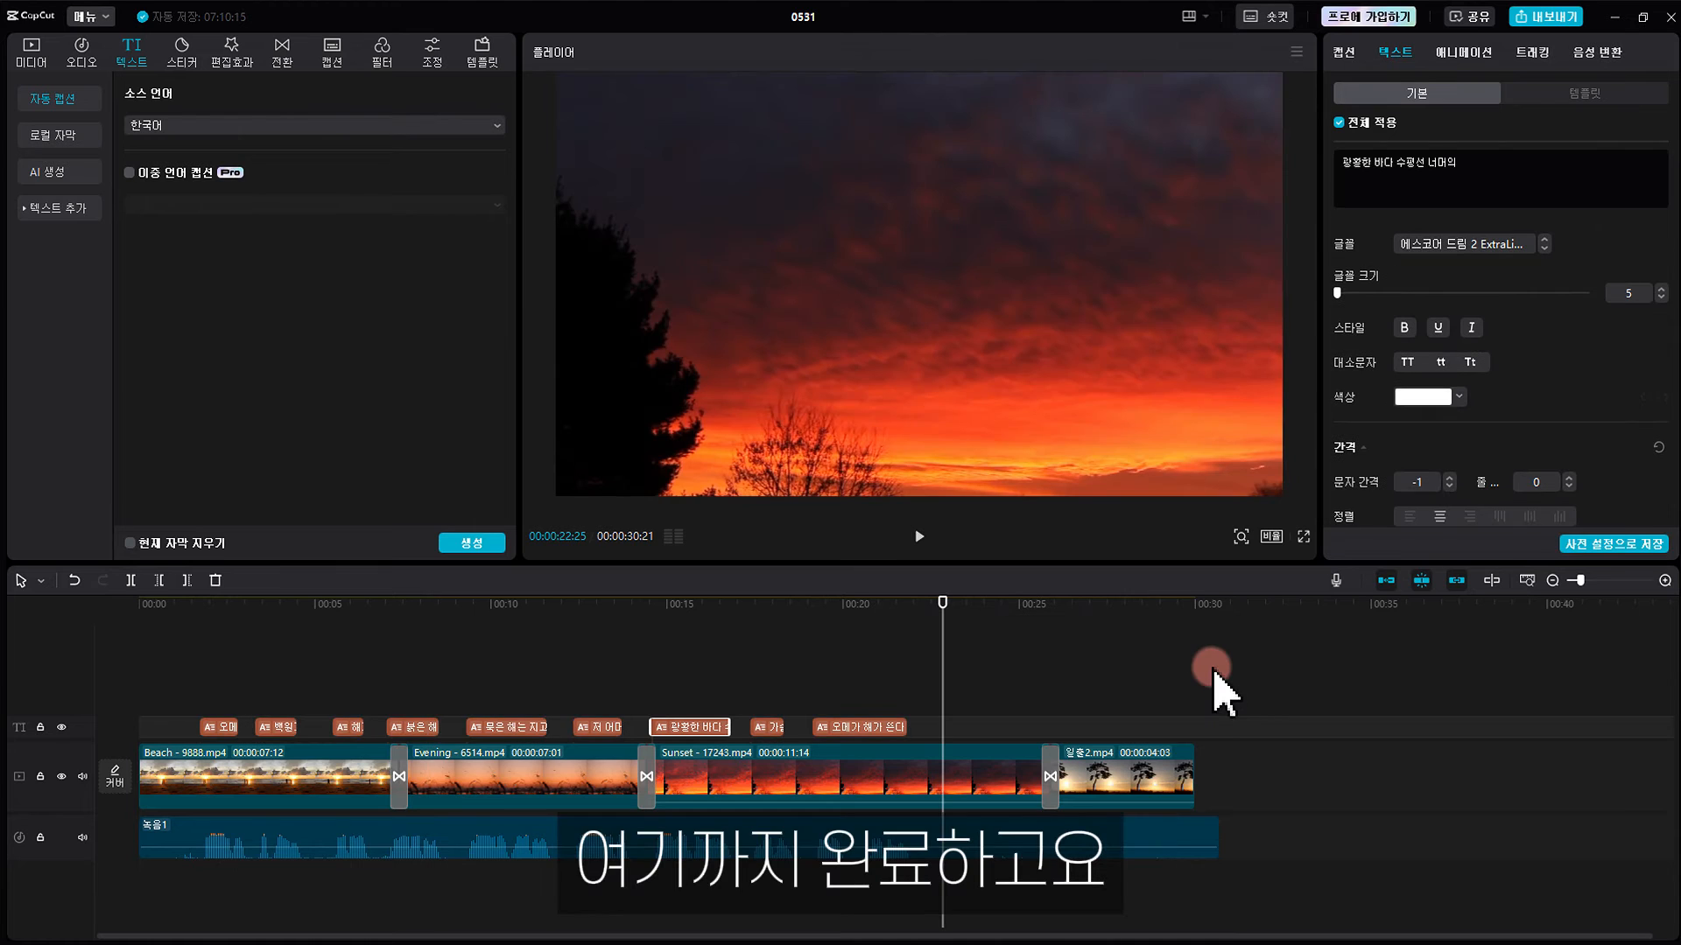
# Trim the end of the Sunset clip to 00:00:22:25 and delete the 일출2.mp4 clip after it.
pyautogui.click(989, 773)
pyautogui.press('w')
pyautogui.click(992, 776)
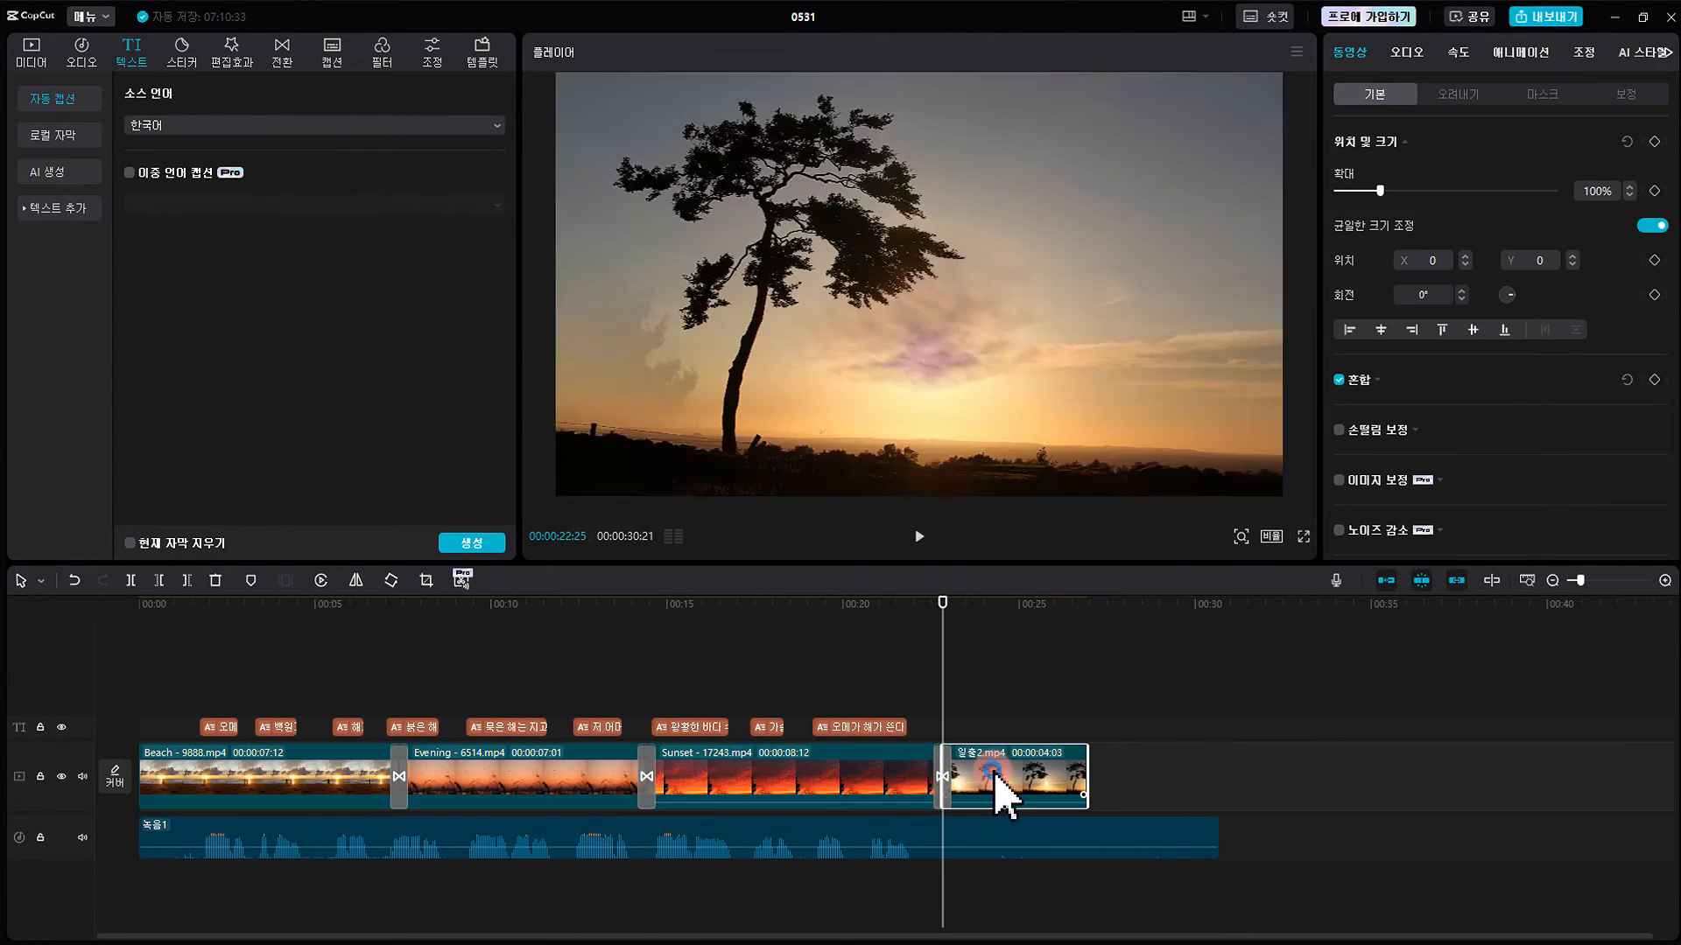
pyautogui.press('Delete')
# Shorten the voice-over recording so it ends together with the Sunset clip.
pyautogui.click(1075, 833)
pyautogui.moveTo(1216, 845); pyautogui.dragTo(943, 832)
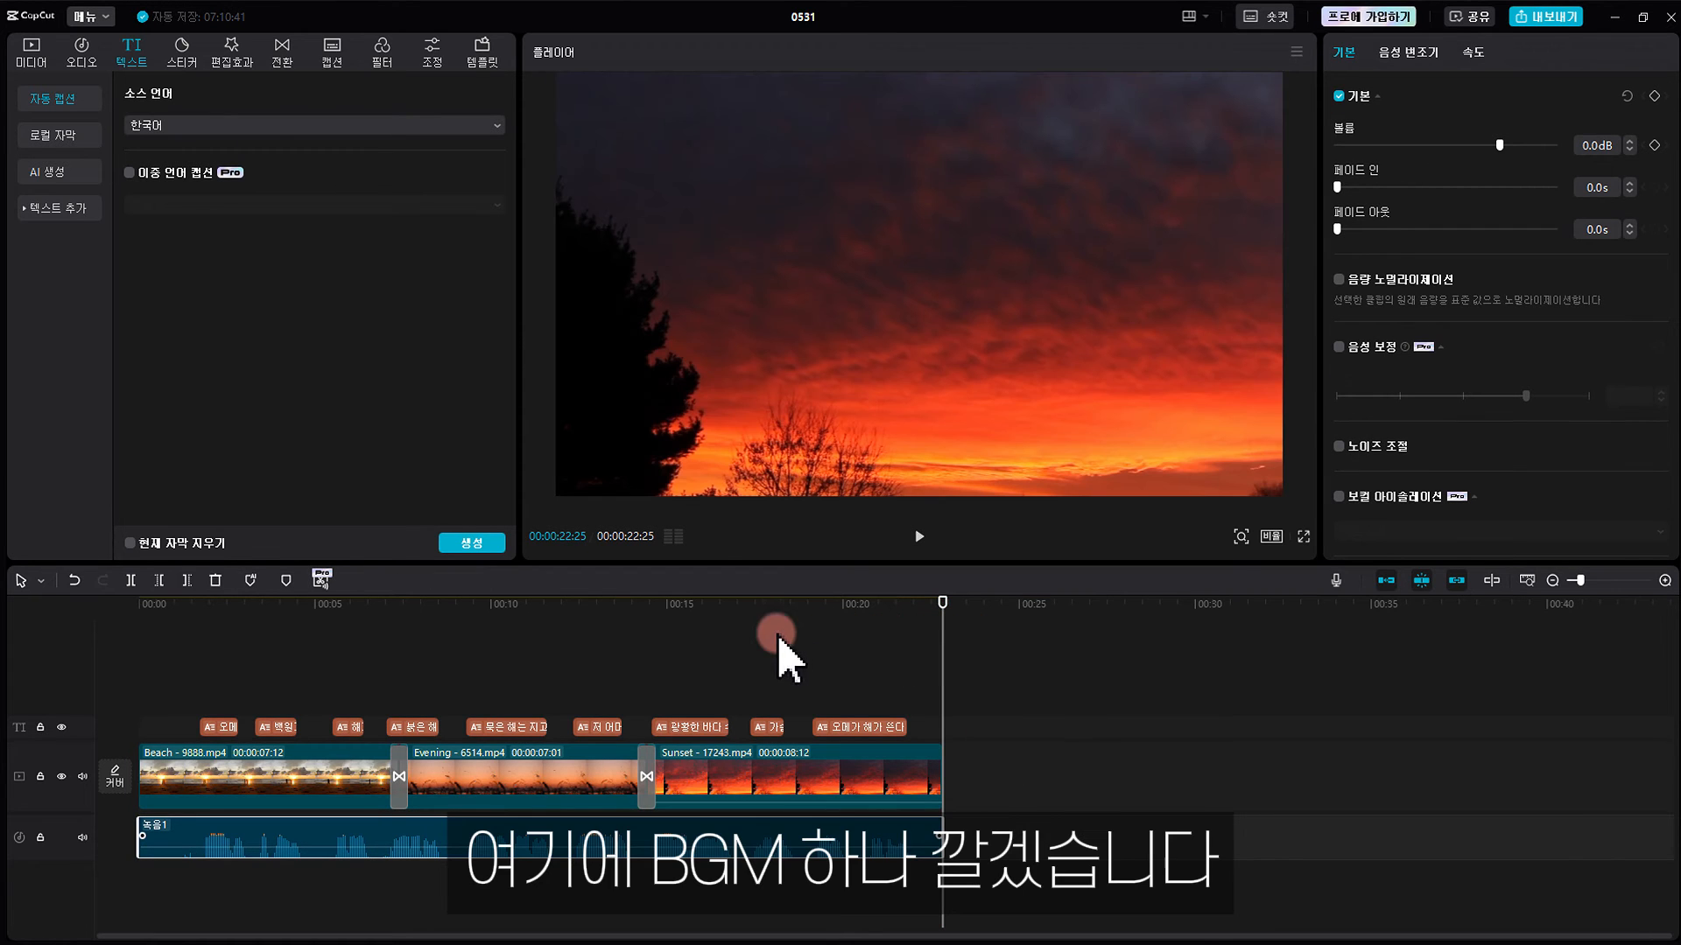
pyautogui.click(632, 606)
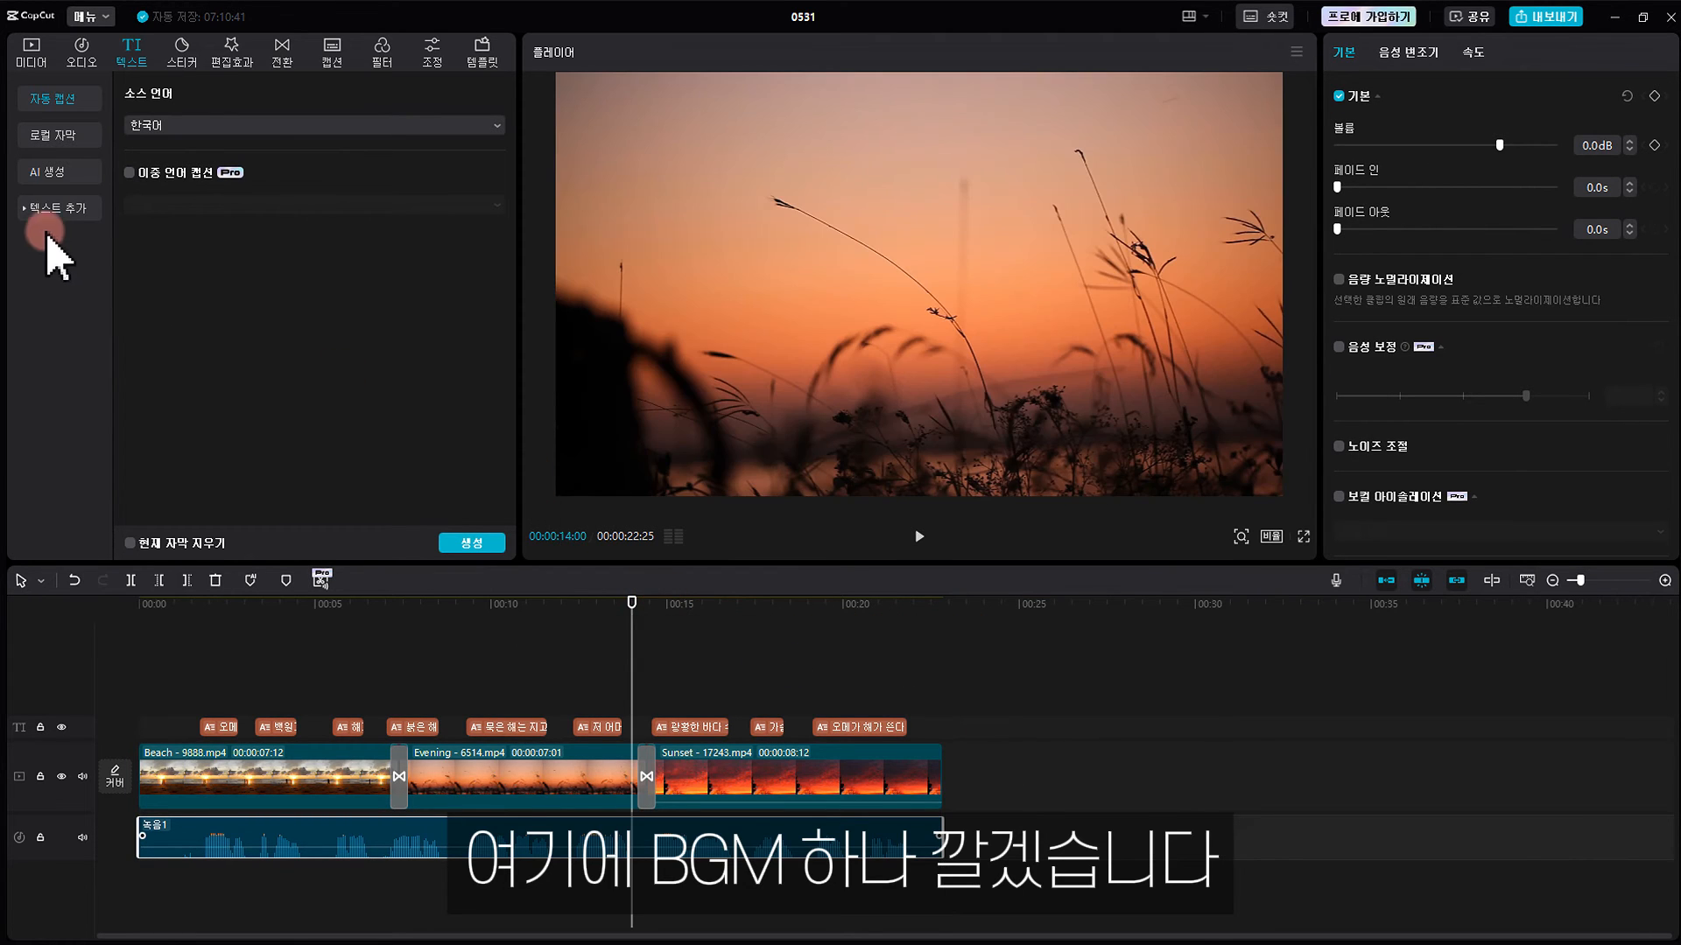
# Import the music file "In Memory of Jean Talon - Mini Vandals" and place it below the voice-over from the timeline's start.
pyautogui.click(33, 50)
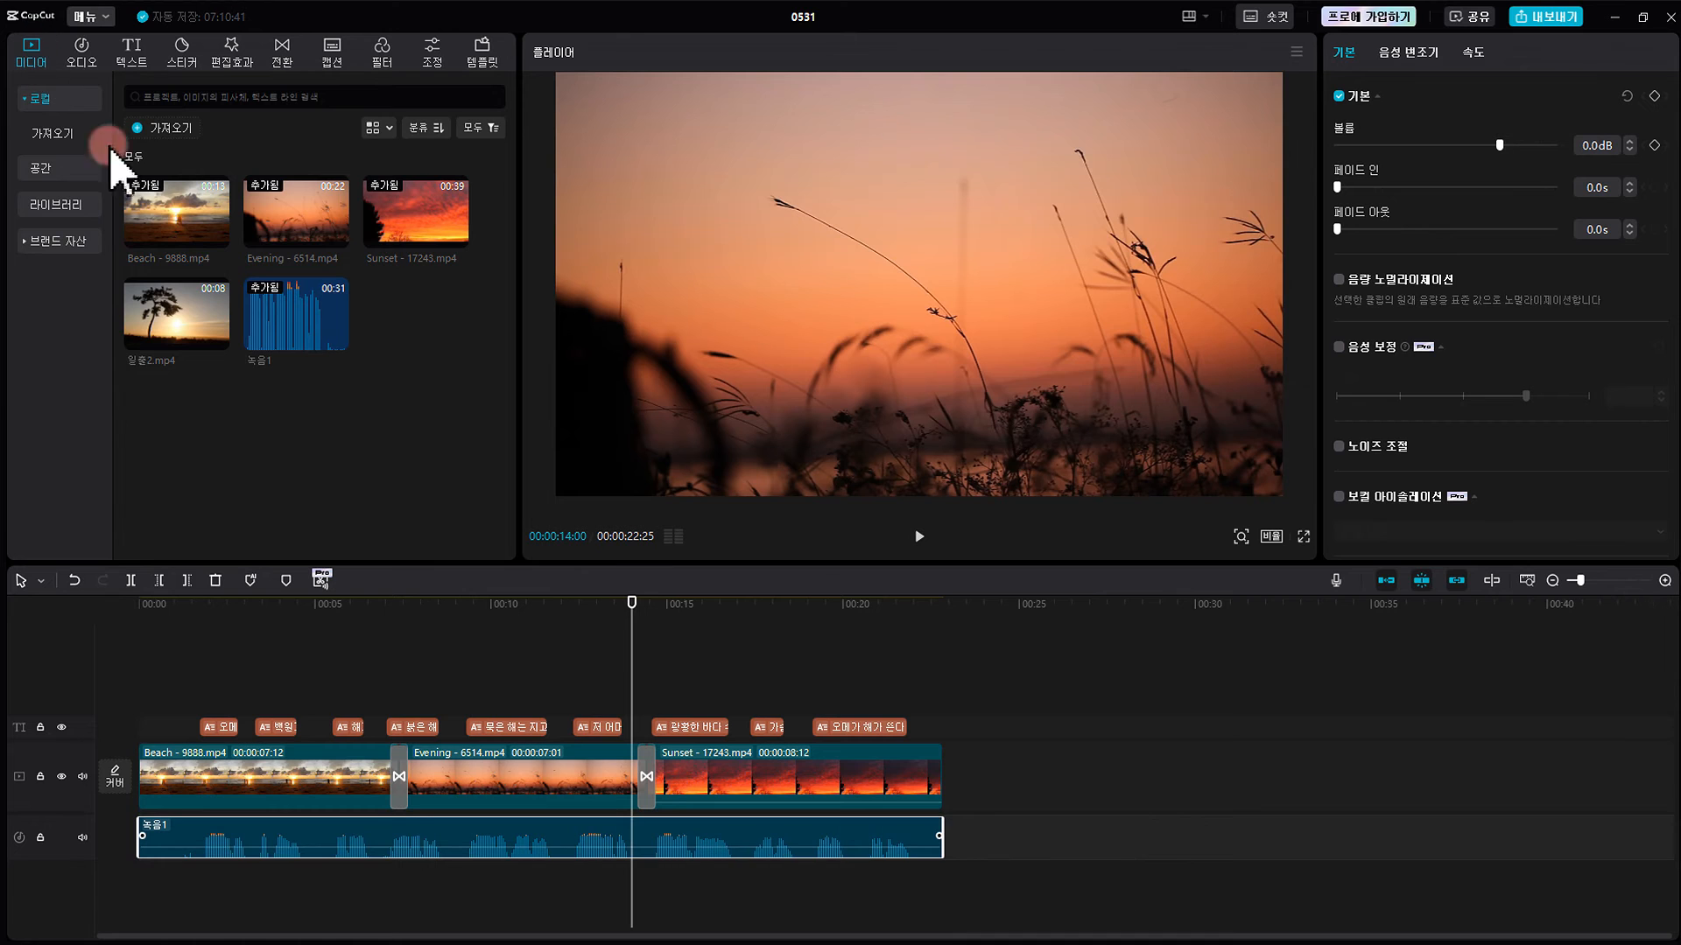
pyautogui.click(143, 126)
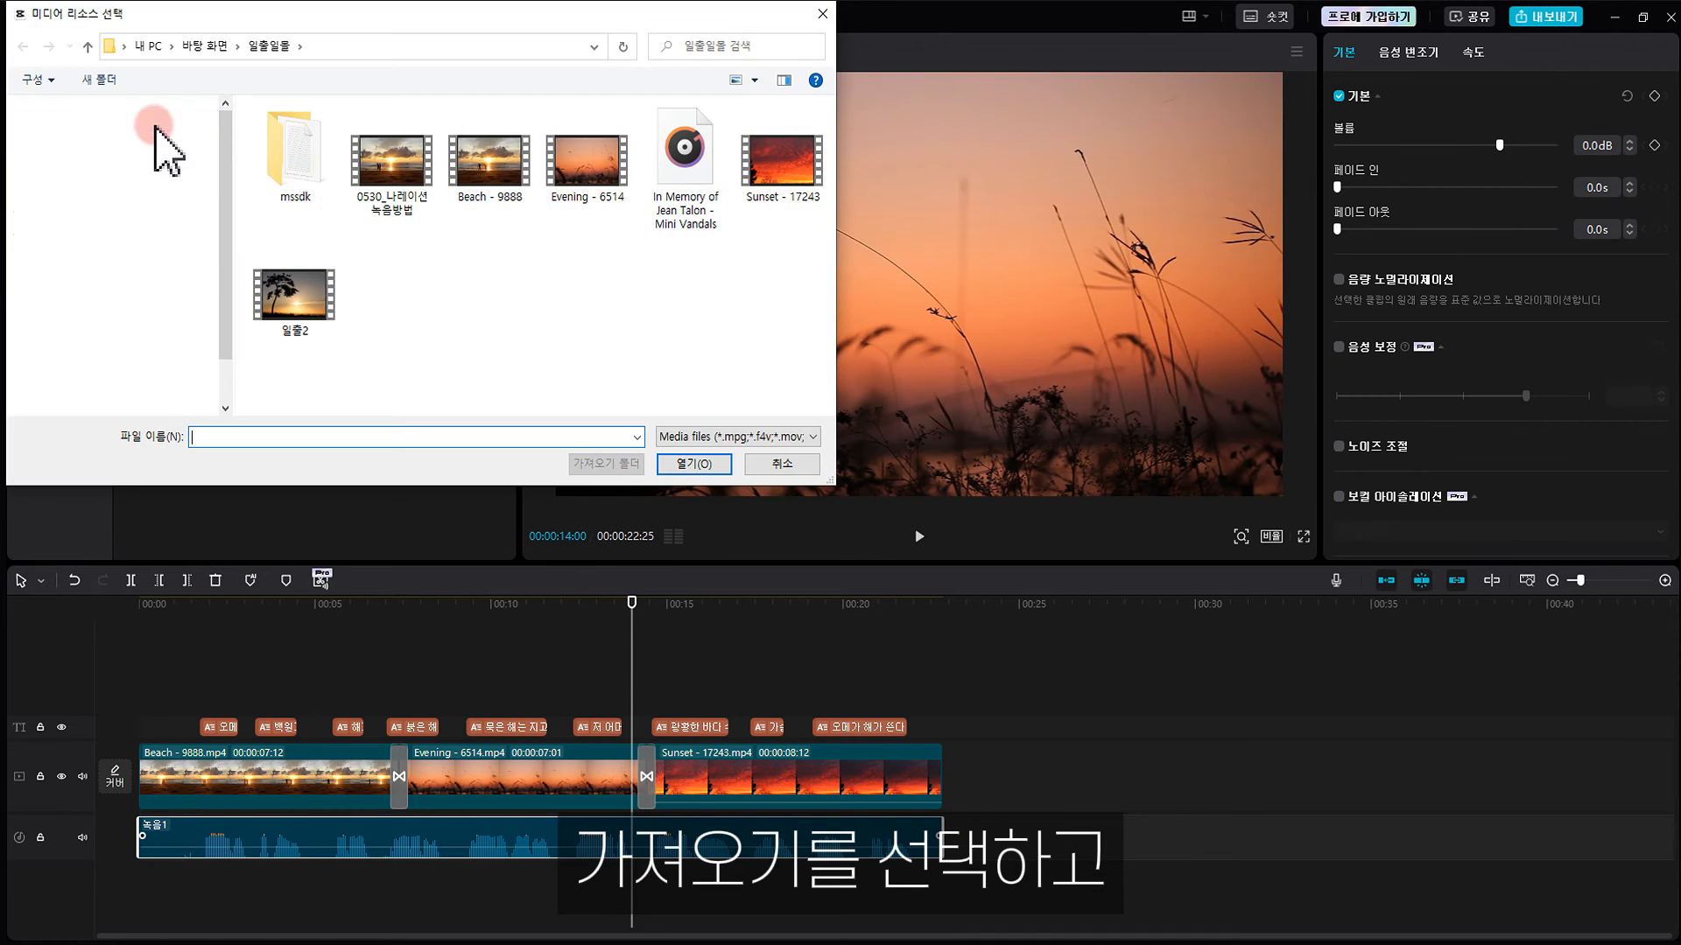
pyautogui.click(658, 219)
pyautogui.click(656, 213)
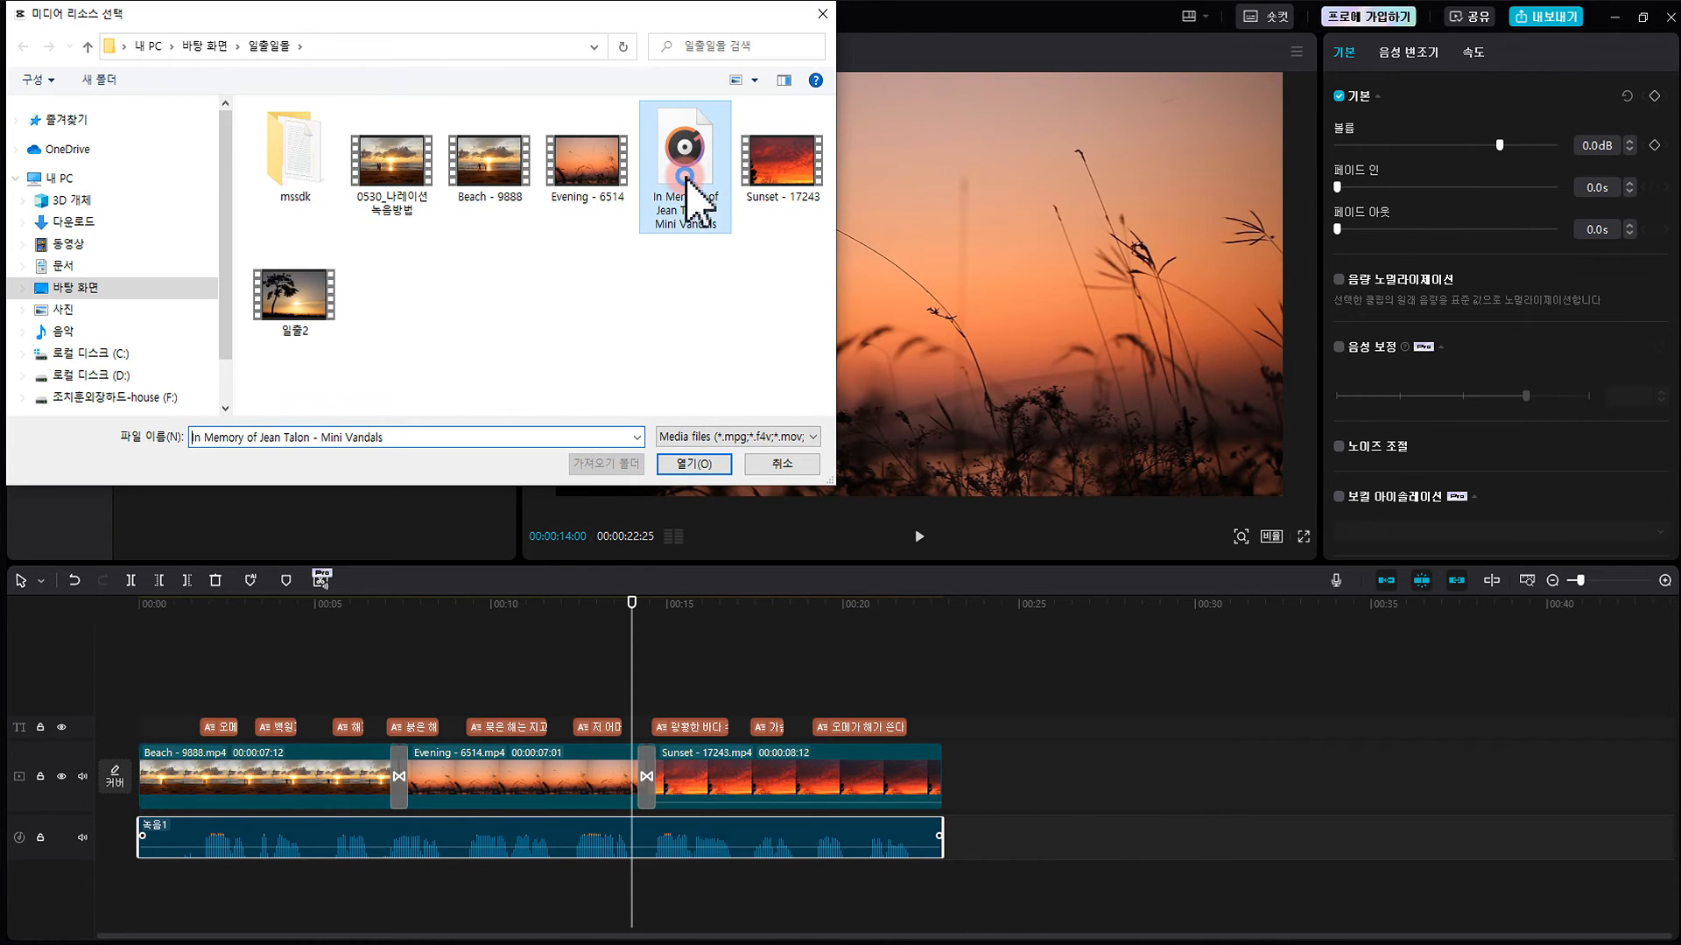
pyautogui.click(691, 466)
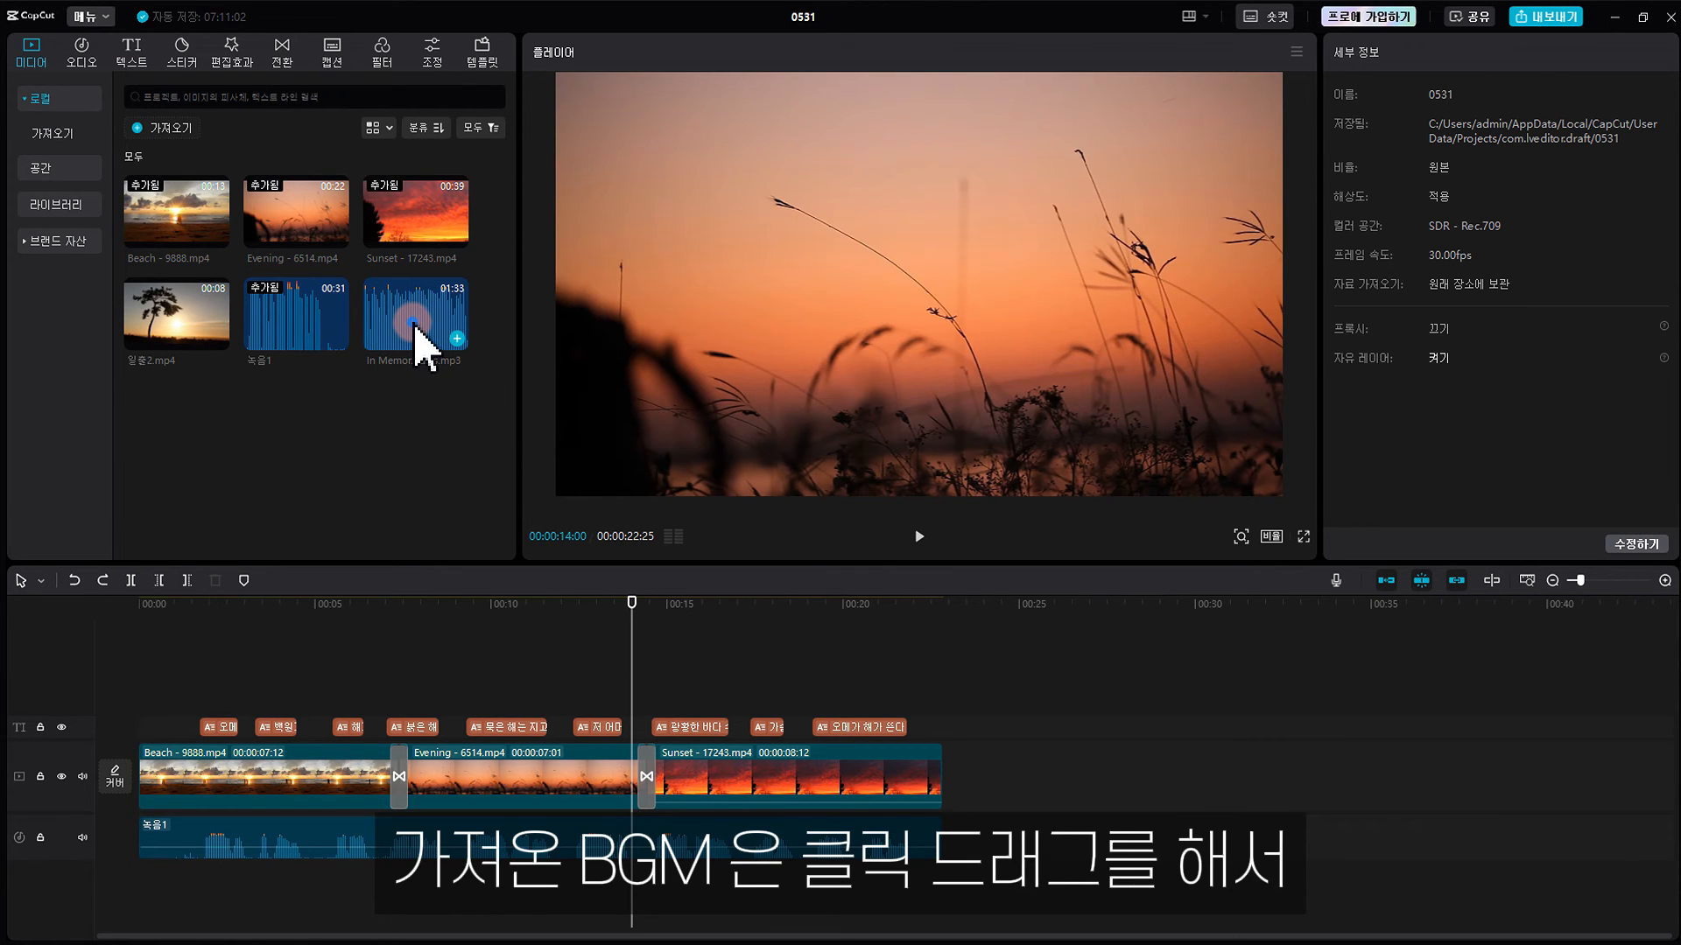
pyautogui.moveTo(295, 944); pyautogui.dragTo(136, 888)
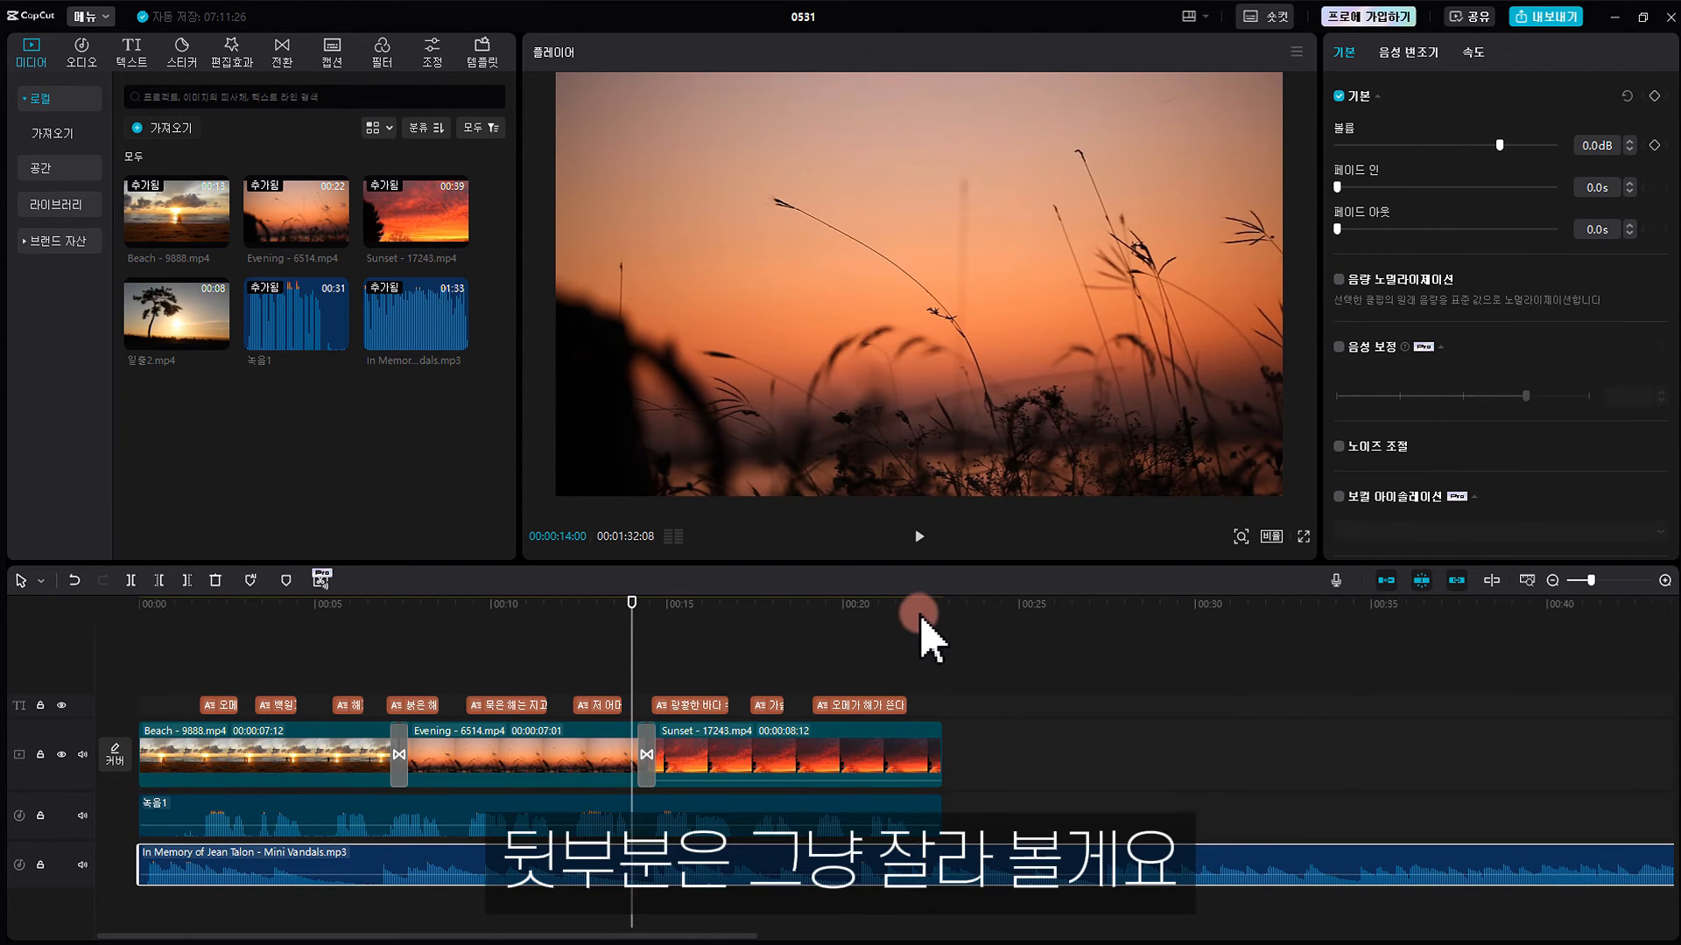
# Cut the background music at 00:00:22:25 and remove everything after it so it ends with the Sunset clip.
pyautogui.moveTo(921, 638); pyautogui.dragTo(940, 652)
pyautogui.click(986, 865)
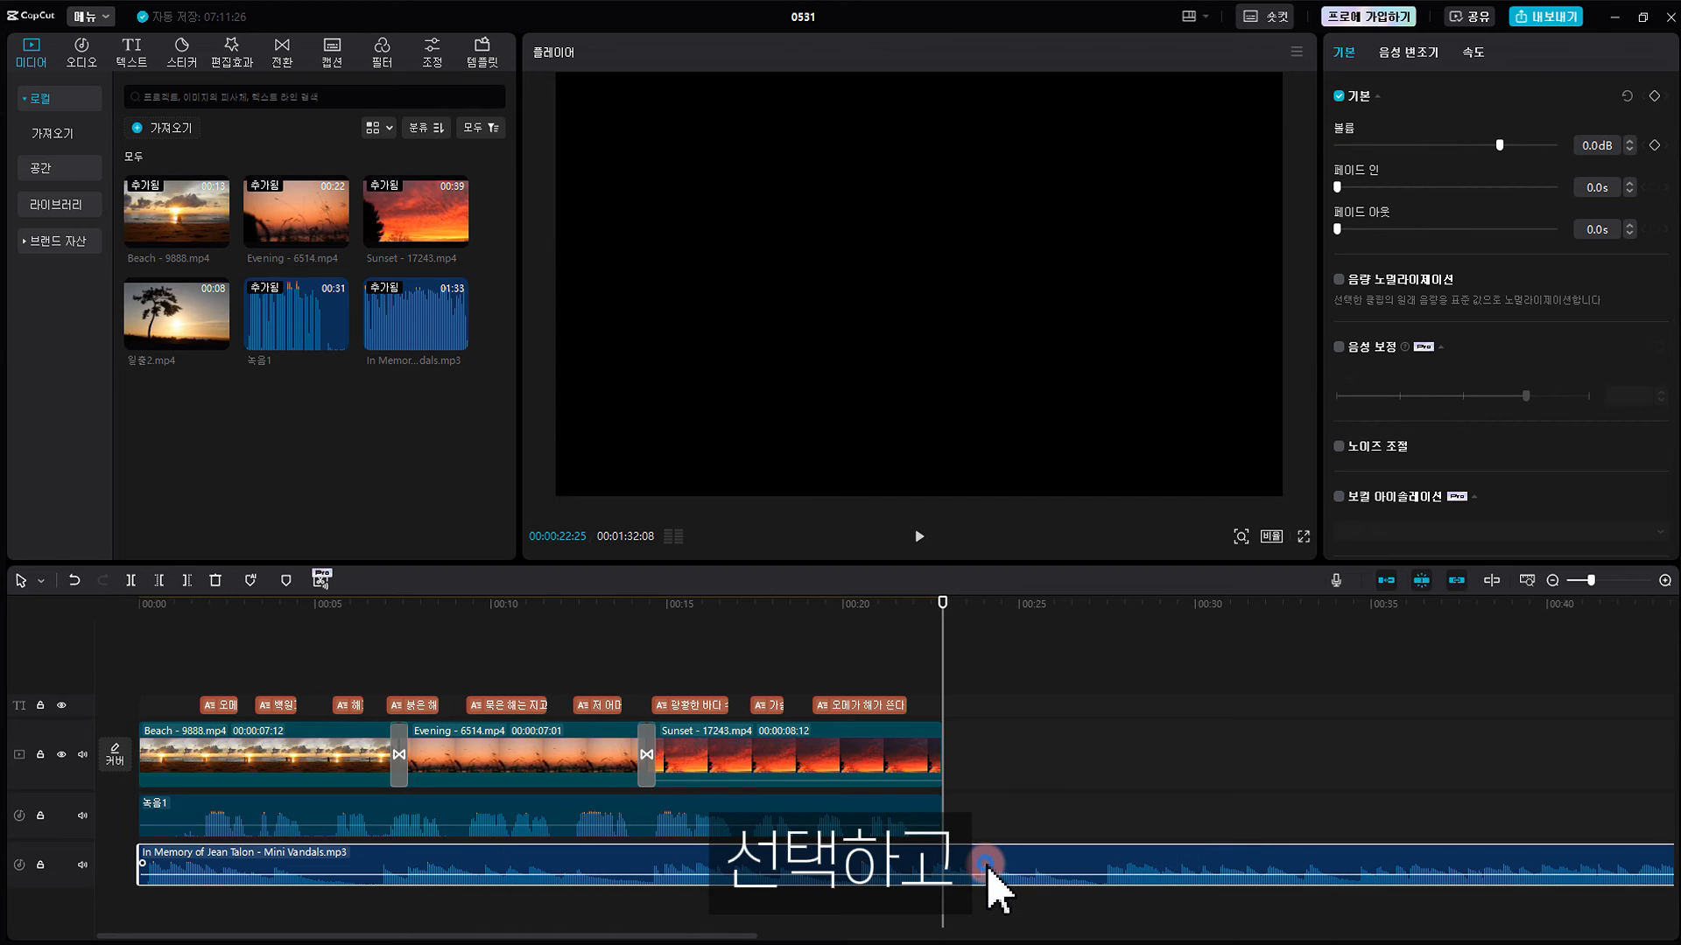
pyautogui.press('w')
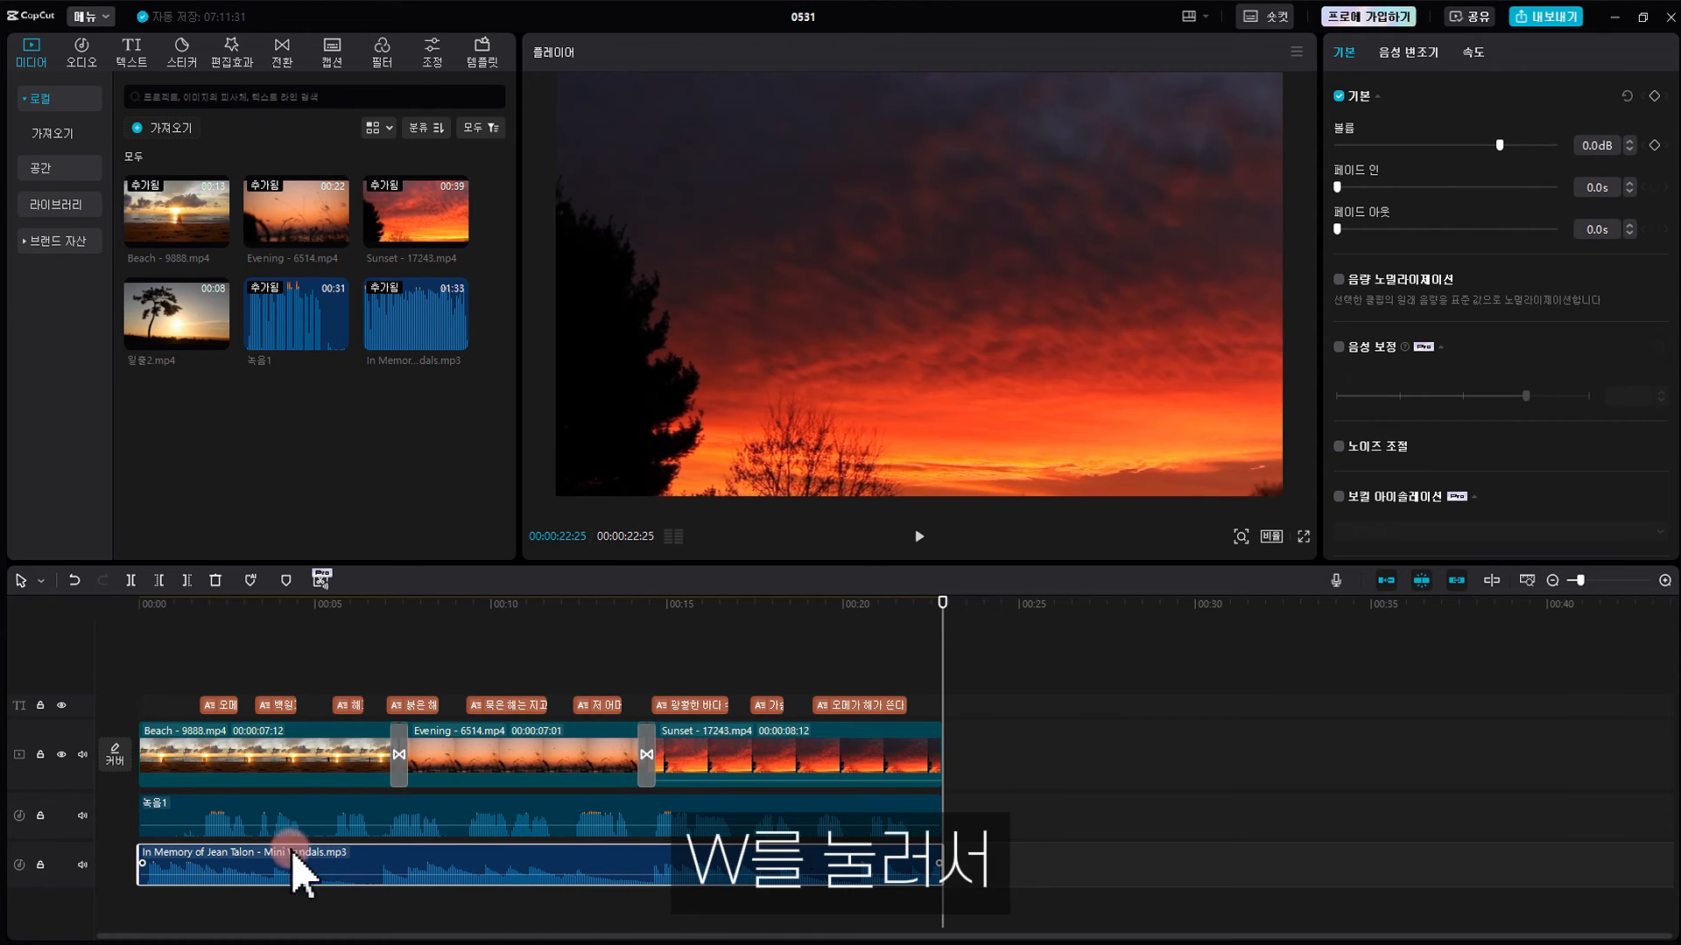
# Give the background music a 3.5 s fade-in and a 3.9 s fade-out, and play the opening part to check it.
pyautogui.moveTo(158, 866); pyautogui.dragTo(264, 878)
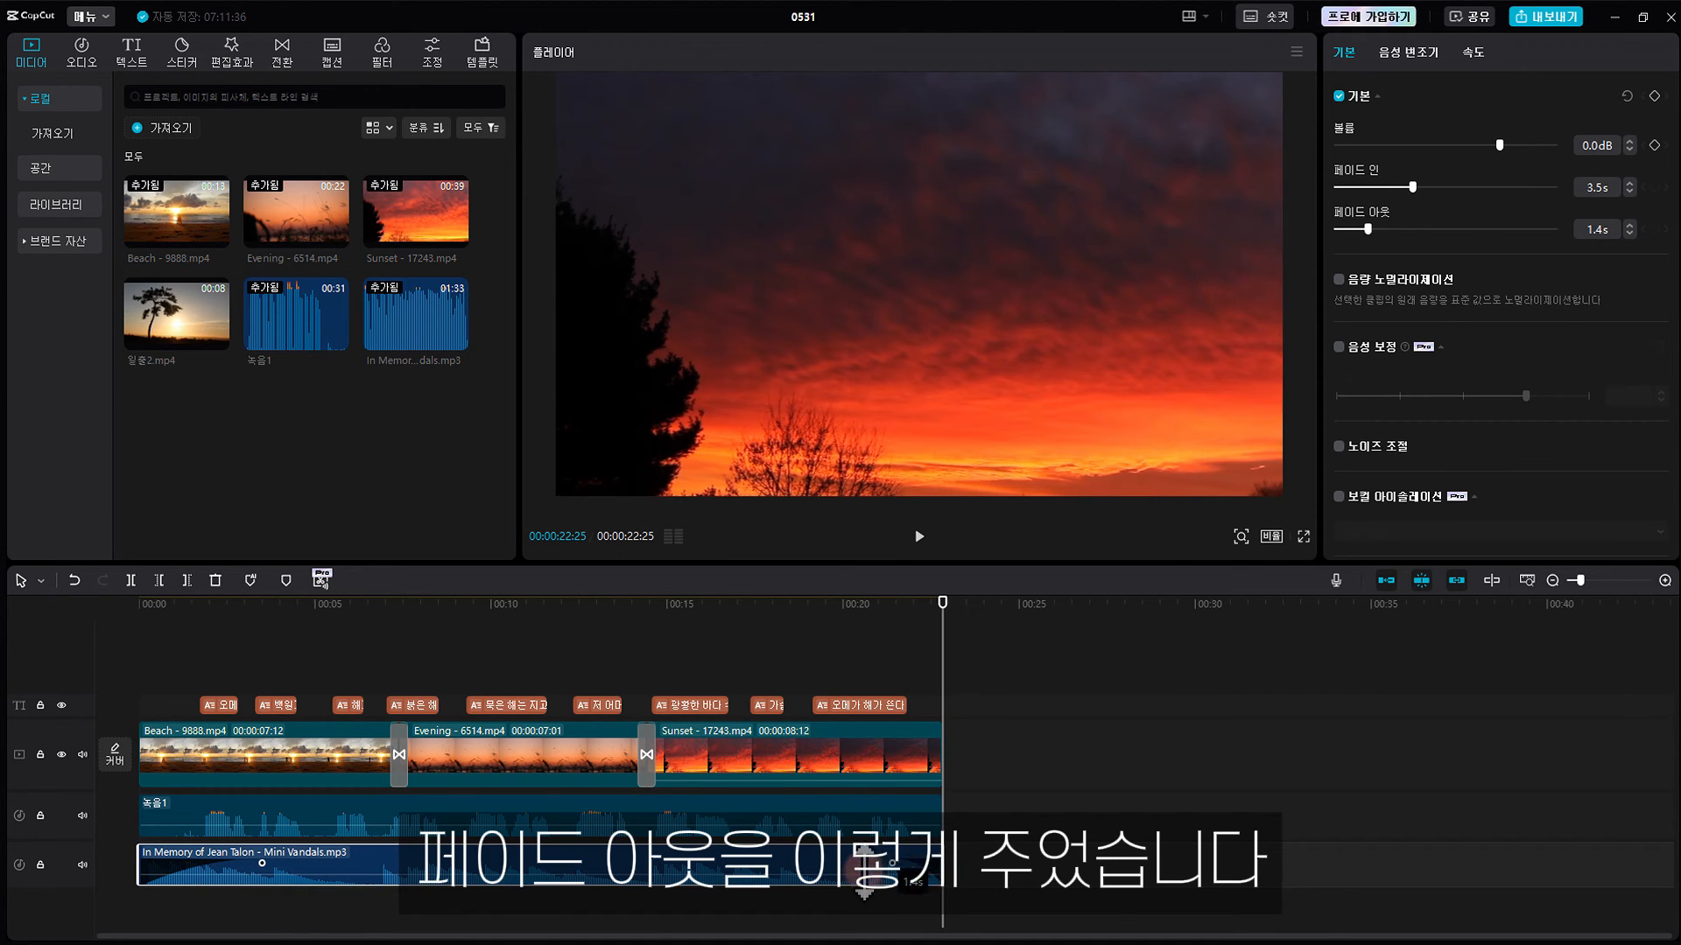
pyautogui.moveTo(802, 867); pyautogui.dragTo(805, 864)
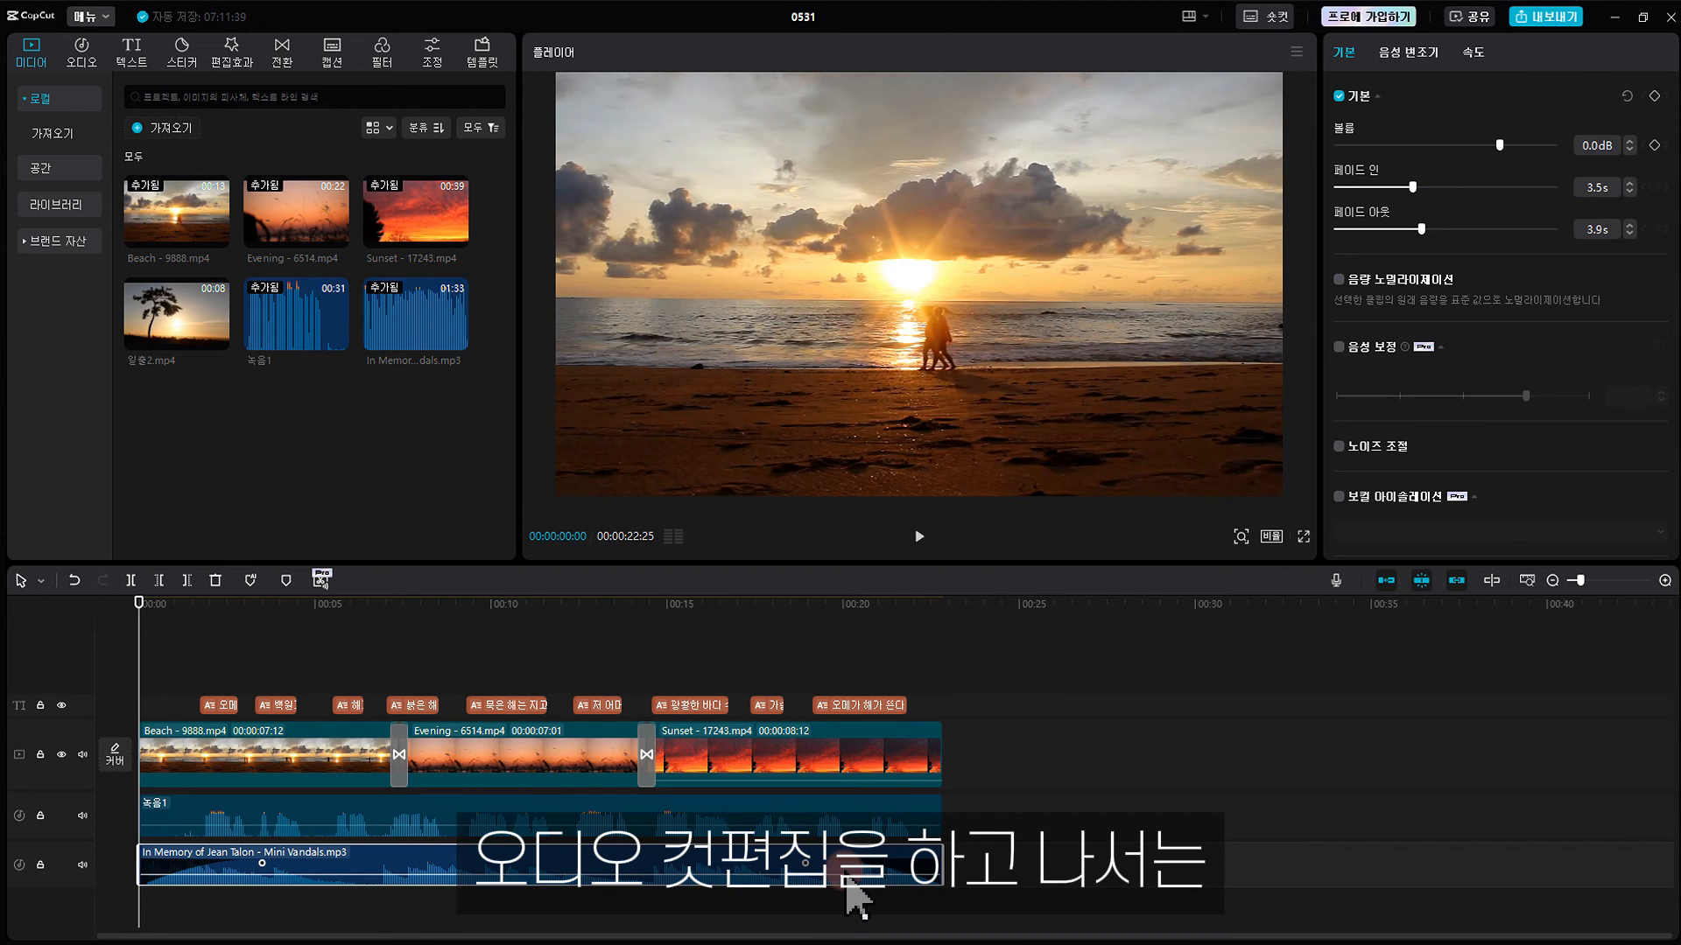
pyautogui.click(202, 603)
pyautogui.press('space')
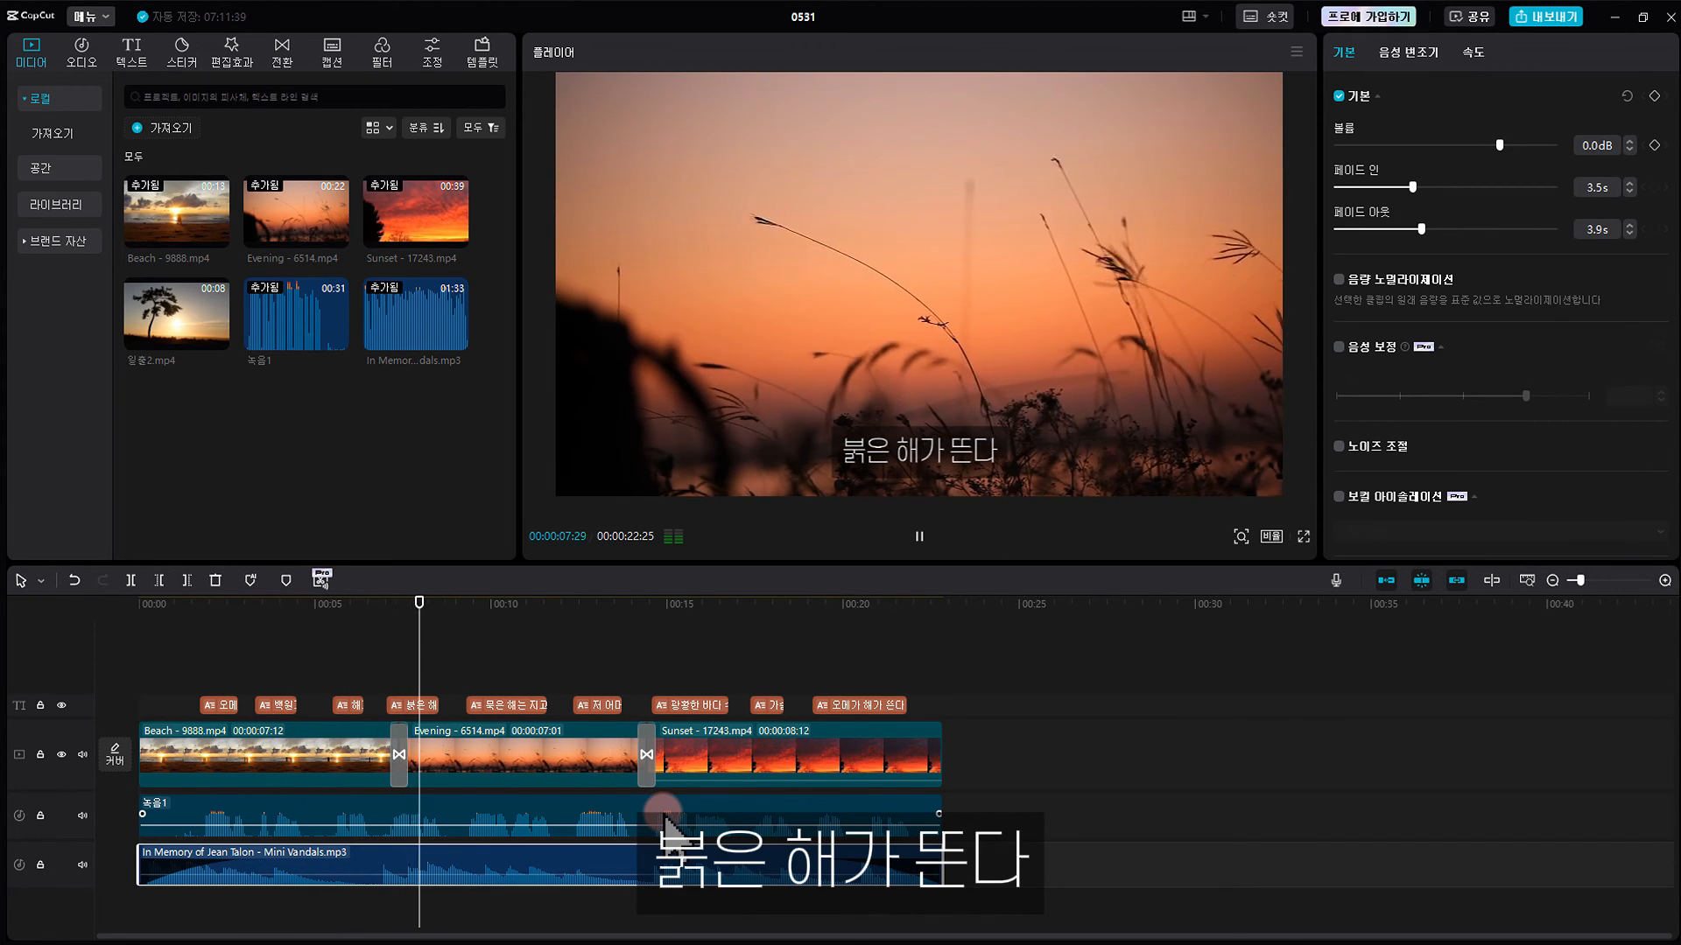
pyautogui.press('space')
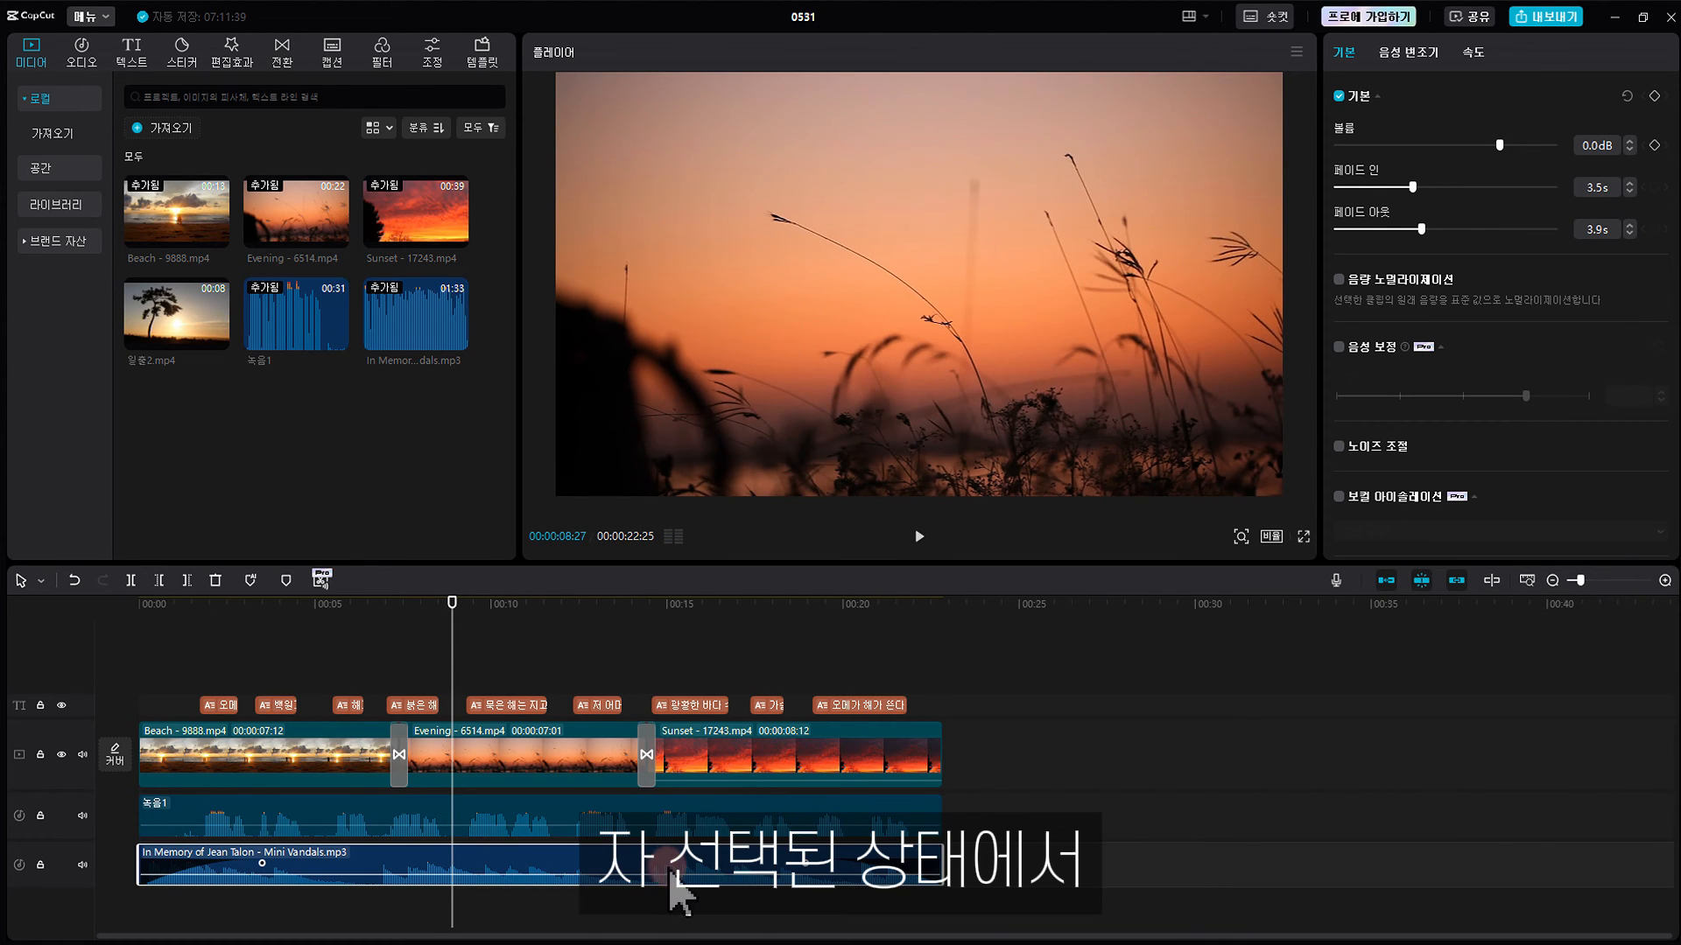
# Lower the background music's volume to -8.5 dB and play the video from the beginning to check the balance.
pyautogui.moveTo(1505, 128); pyautogui.dragTo(1477, 156)
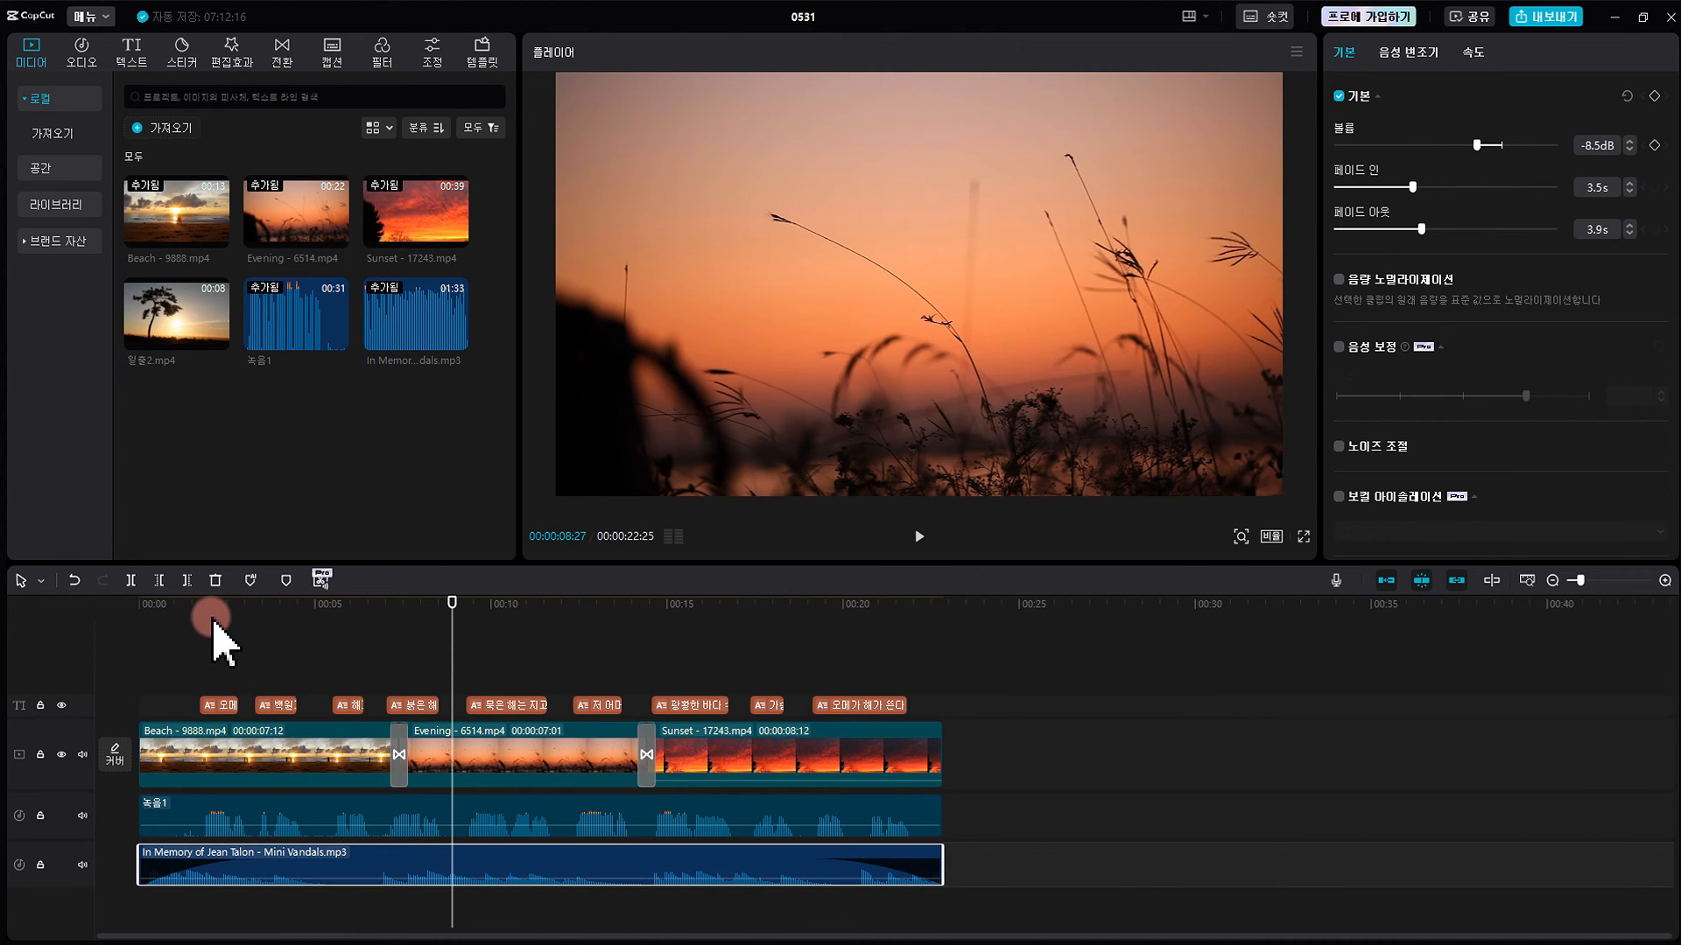
pyautogui.click(109, 610)
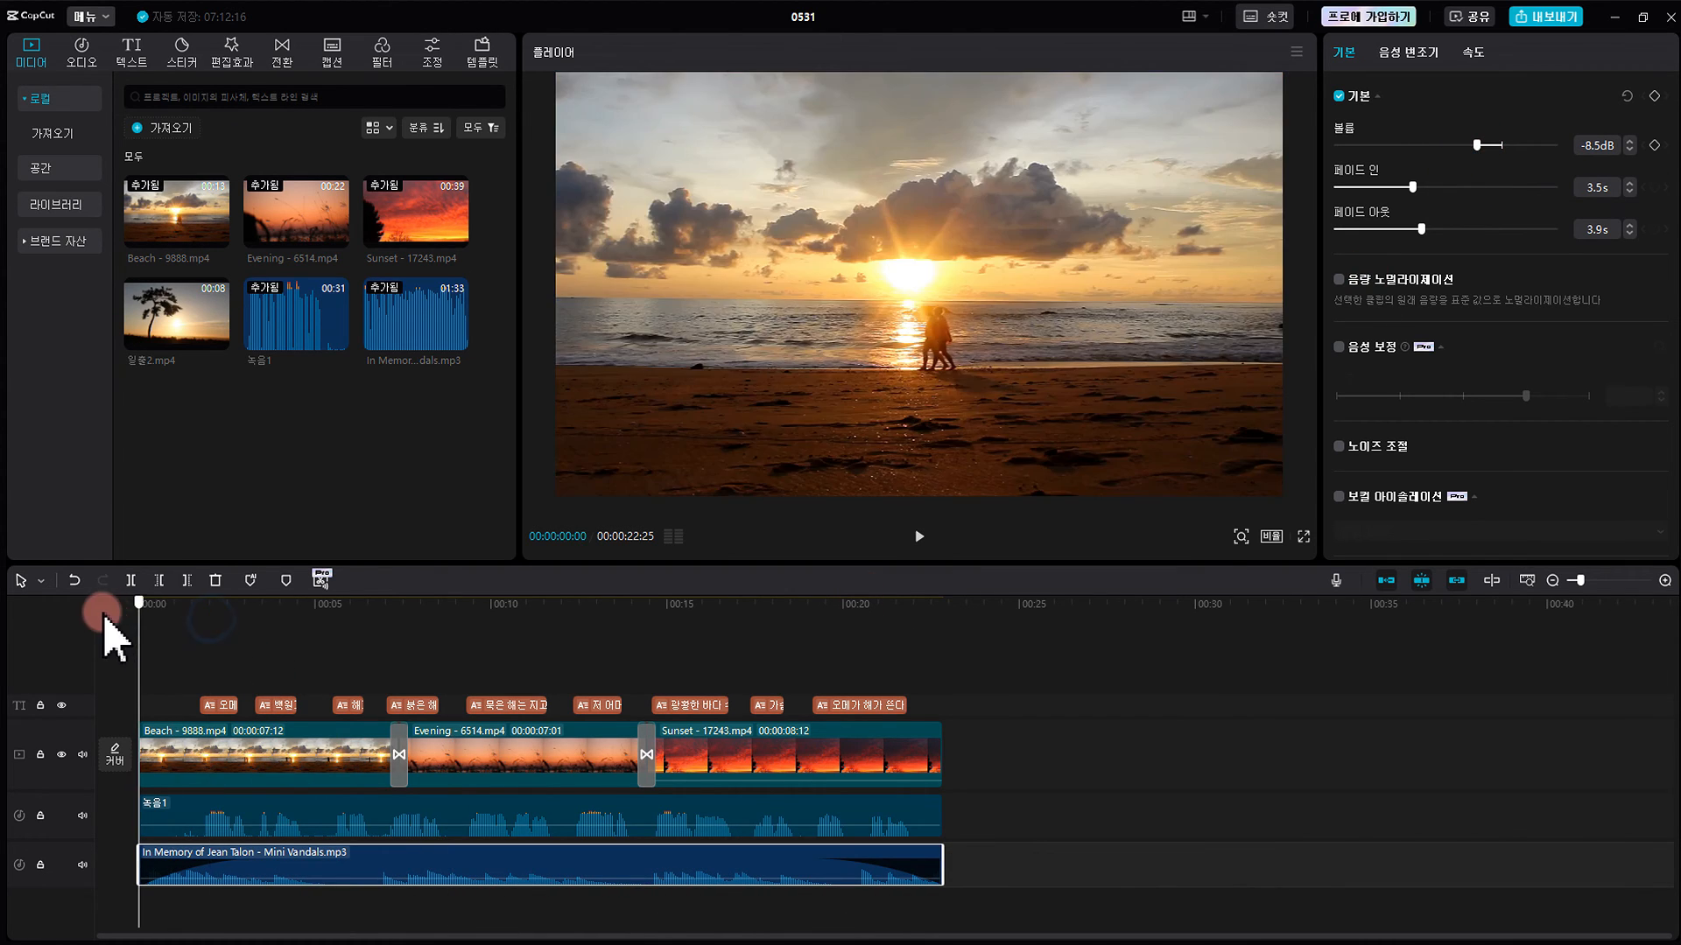
pyautogui.click(916, 536)
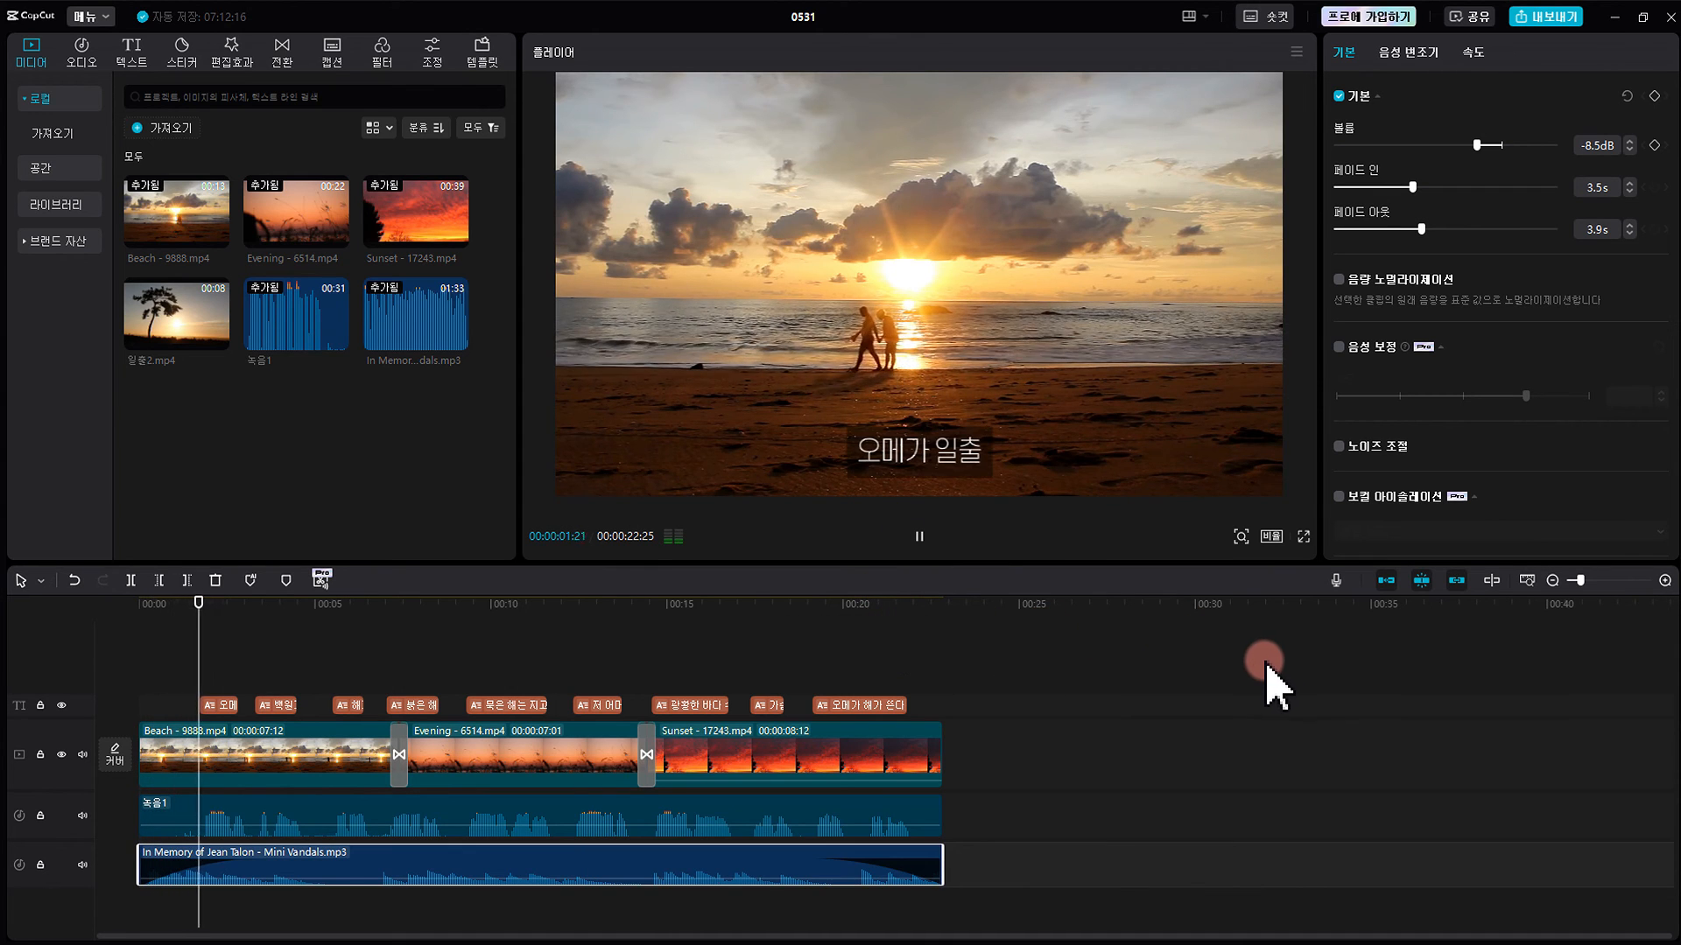